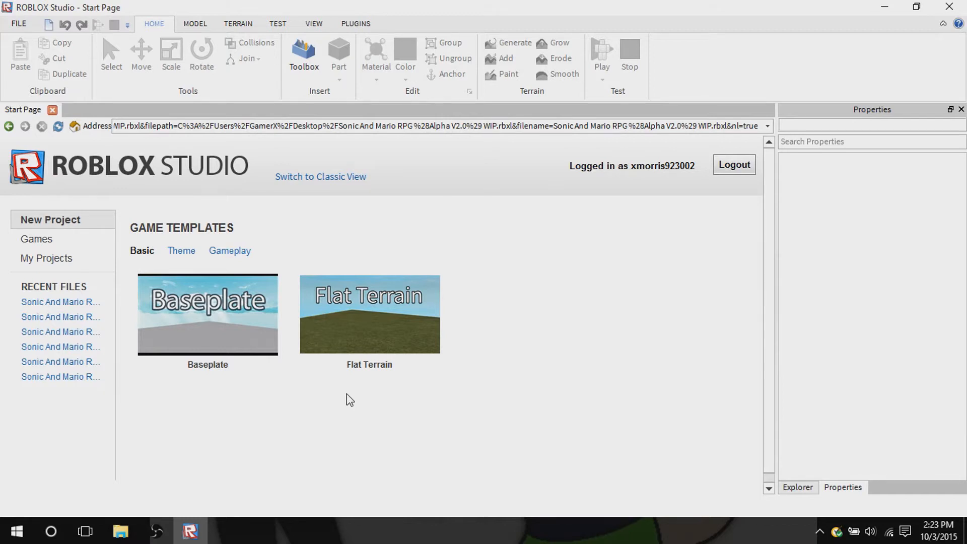
left_click(156, 532)
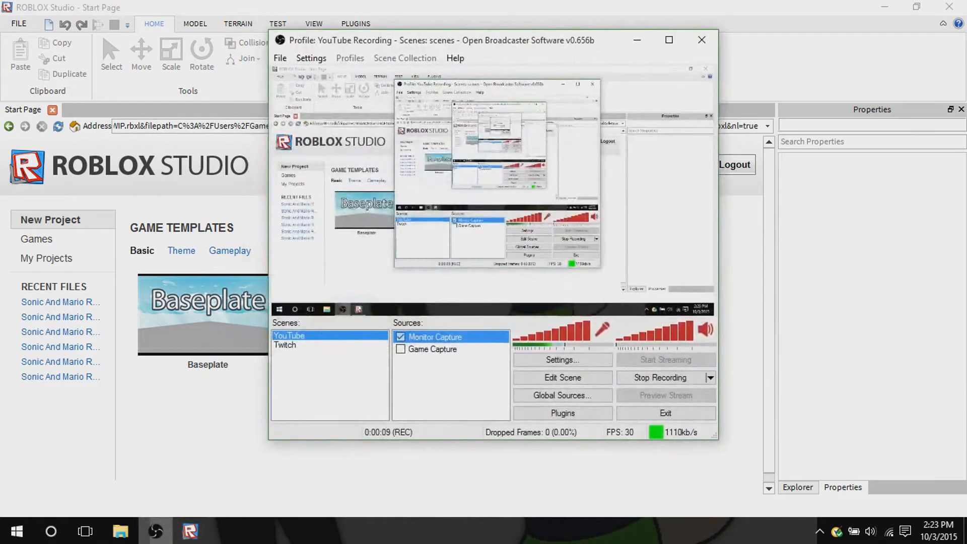
left_click(157, 531)
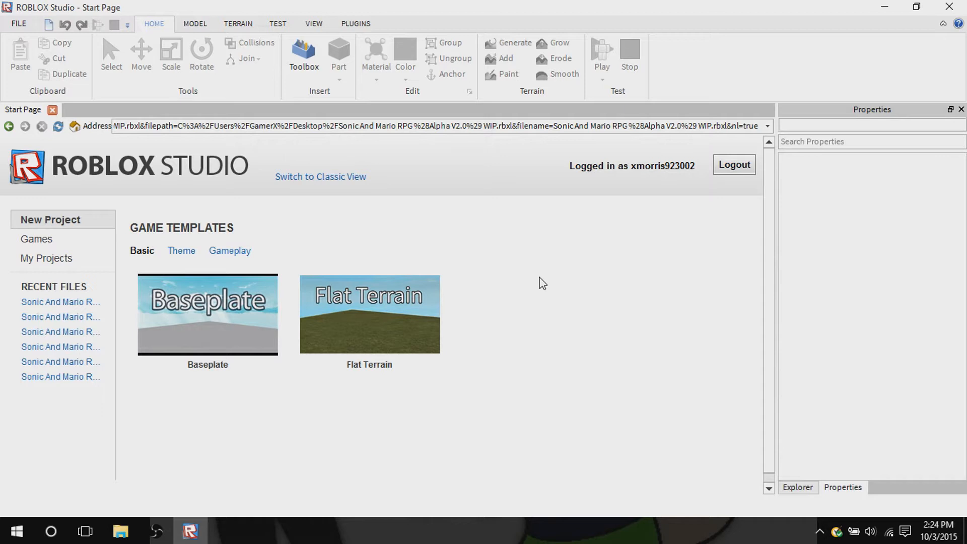
scroll(542, 283, "down", 1)
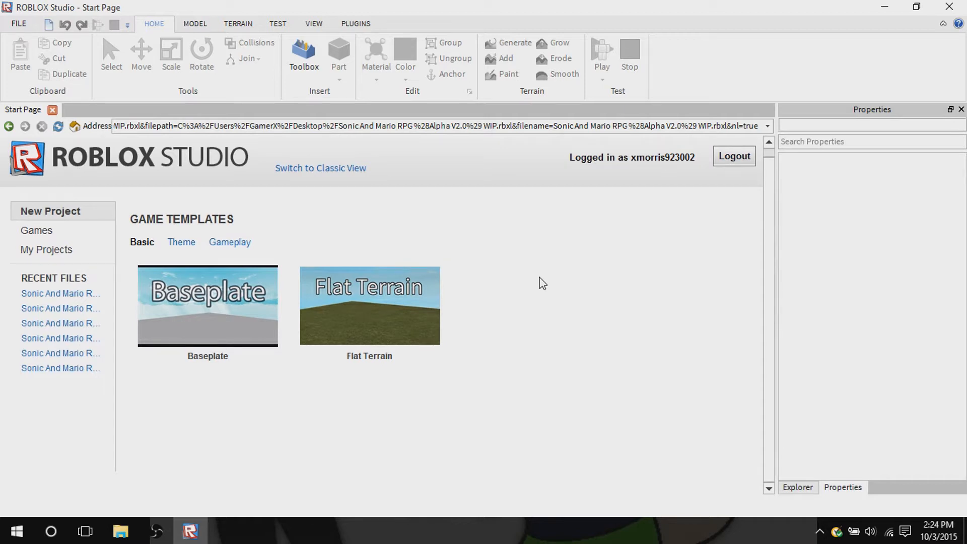
scroll(542, 283, "up", 1)
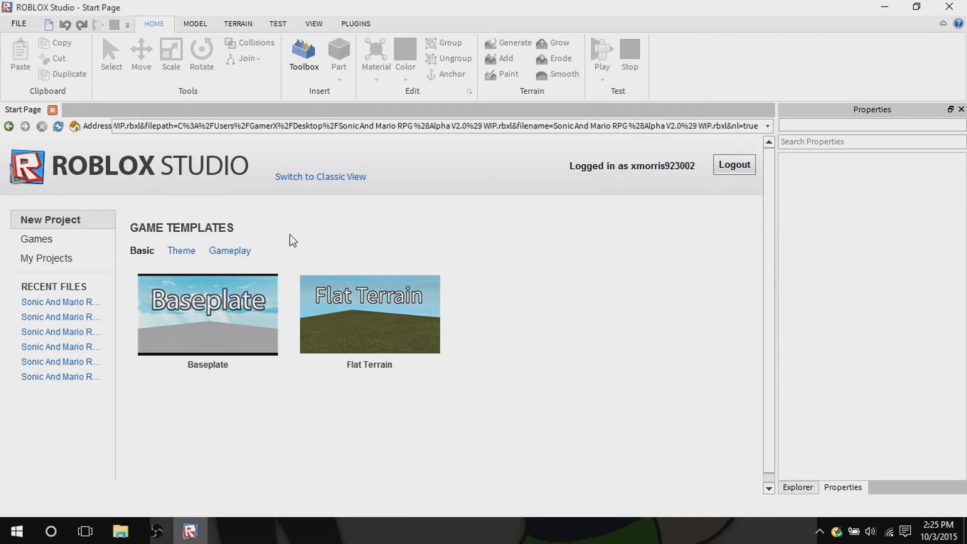
Look through the saved games list and My Projects on the start page.
left_click(70, 241)
scroll(422, 341, "down", 5)
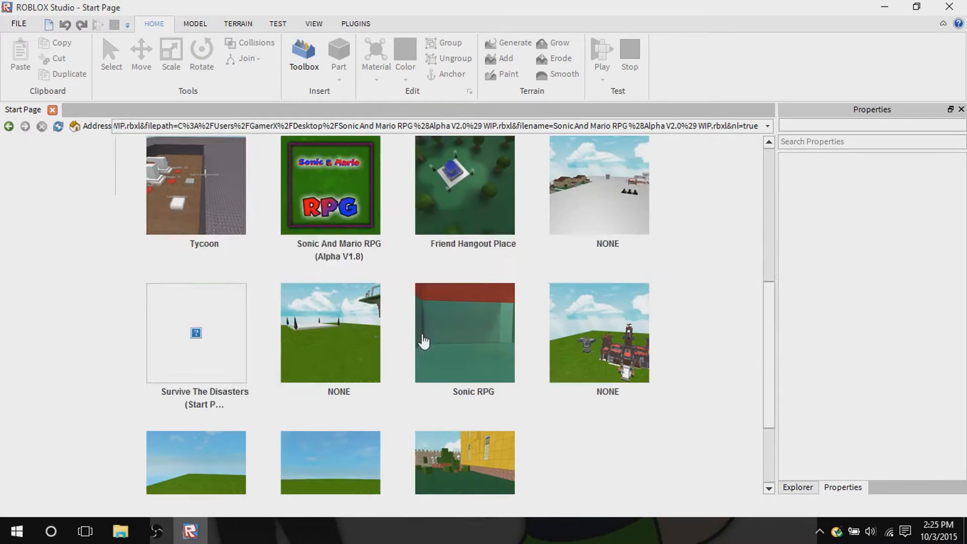
scroll(417, 345, "up", 4)
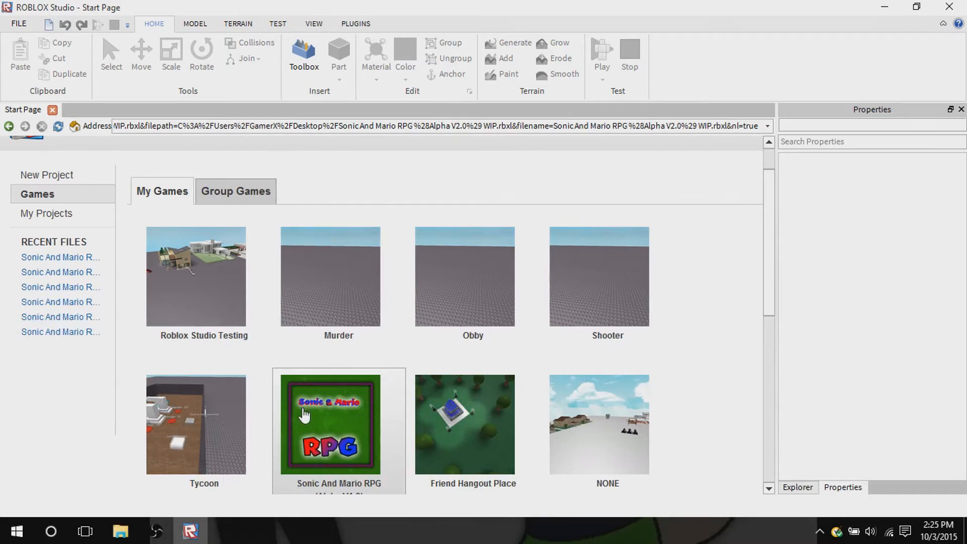
scroll(304, 414, "down", 4)
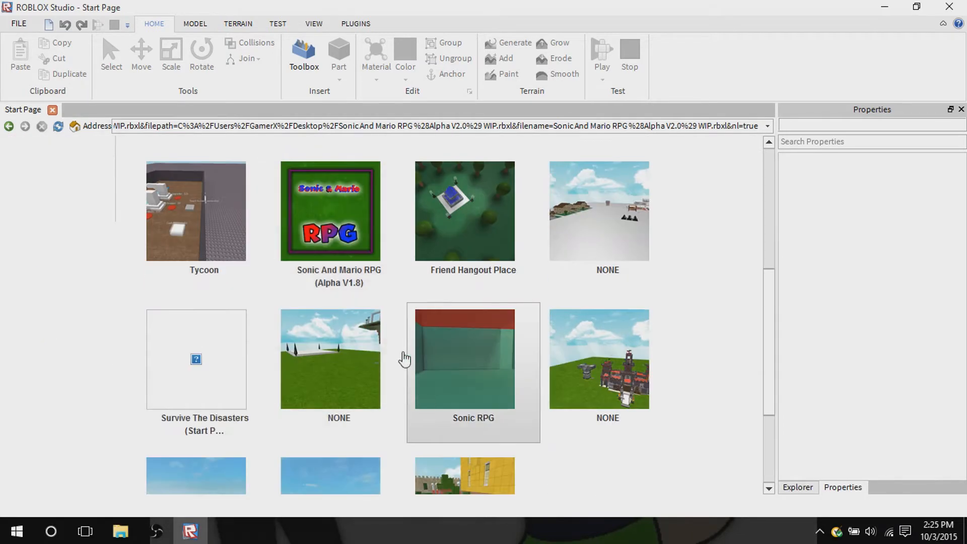
scroll(403, 309, "up", 5)
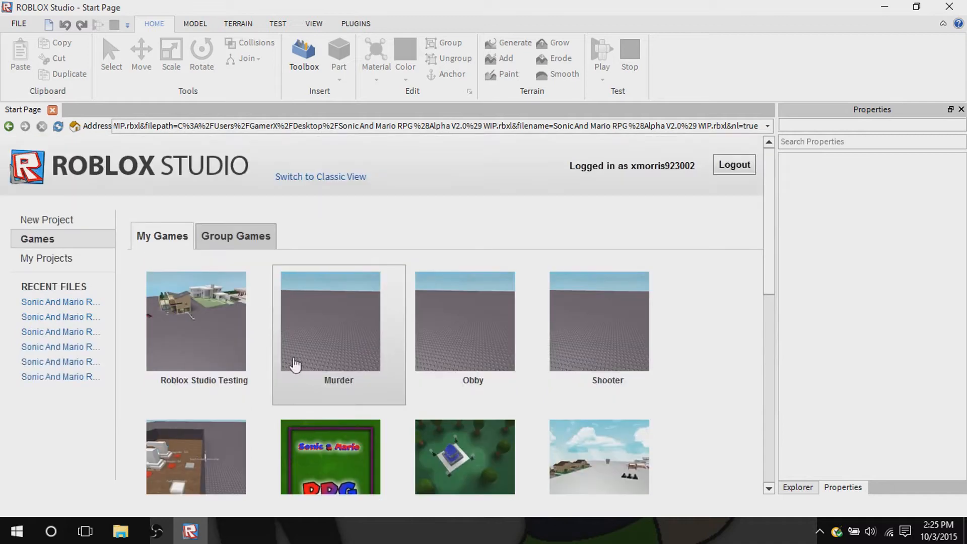
left_click(46, 259)
left_click(57, 240)
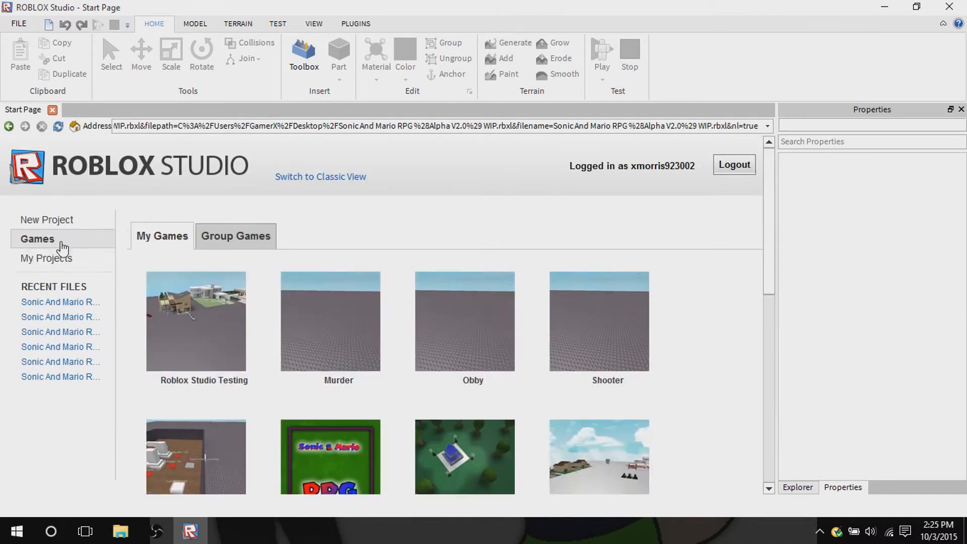
Browse the Theme and Gameplay templates available for a new project.
left_click(74, 228)
left_click(181, 250)
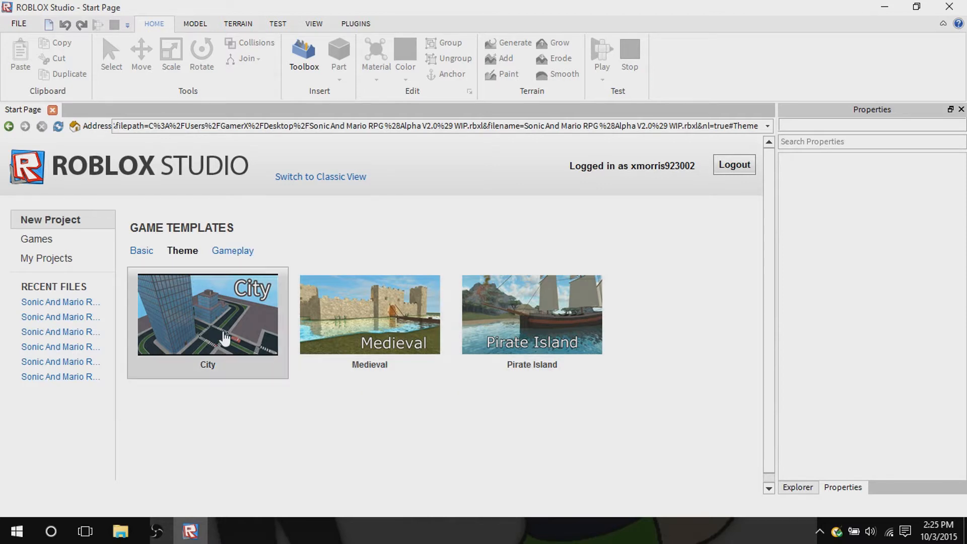
left_click(243, 252)
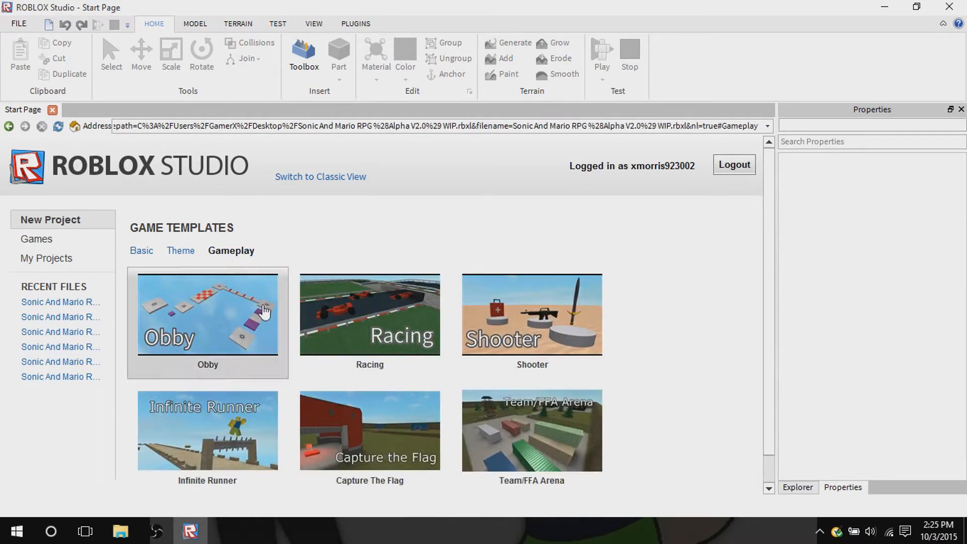
scroll(524, 342, "down", 1)
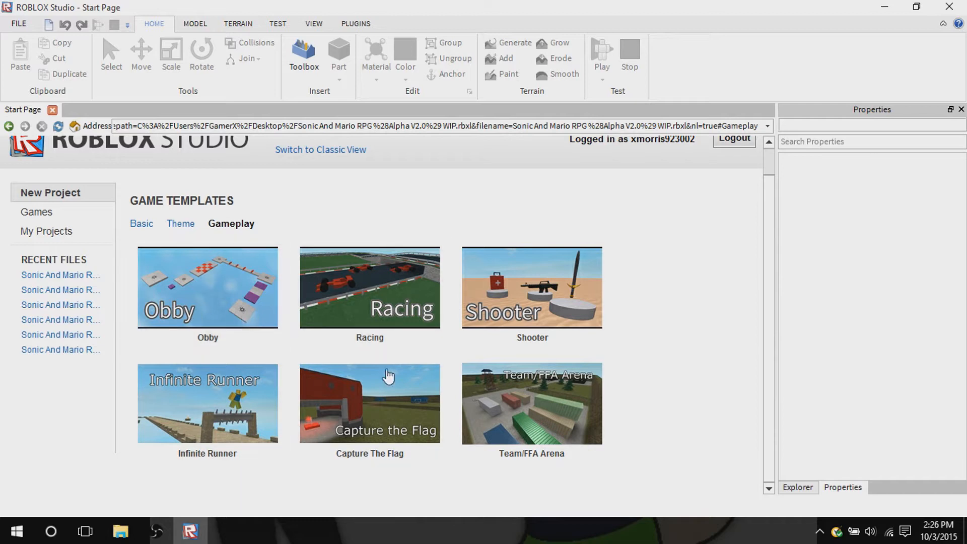
Create a new project from the Baseplate template in the Basic category.
left_click(177, 224)
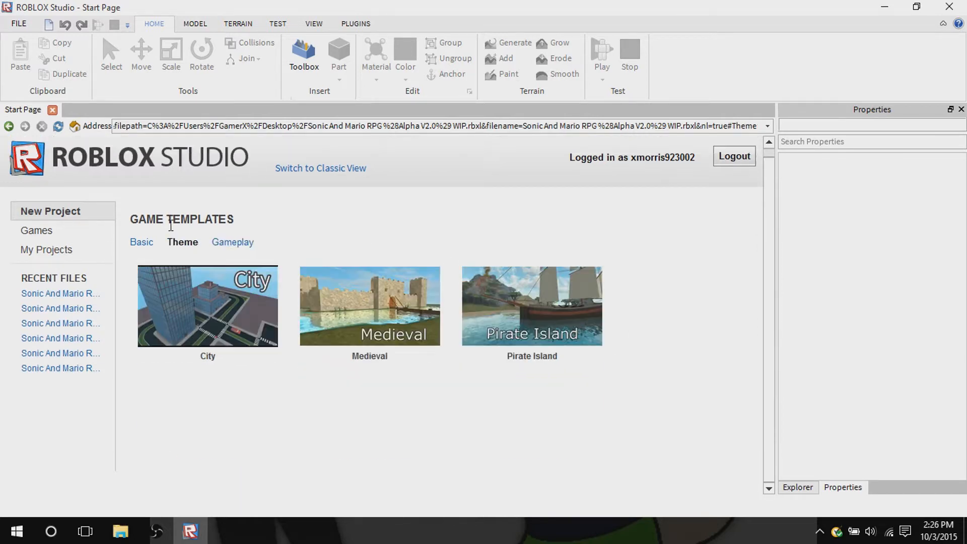
left_click(141, 244)
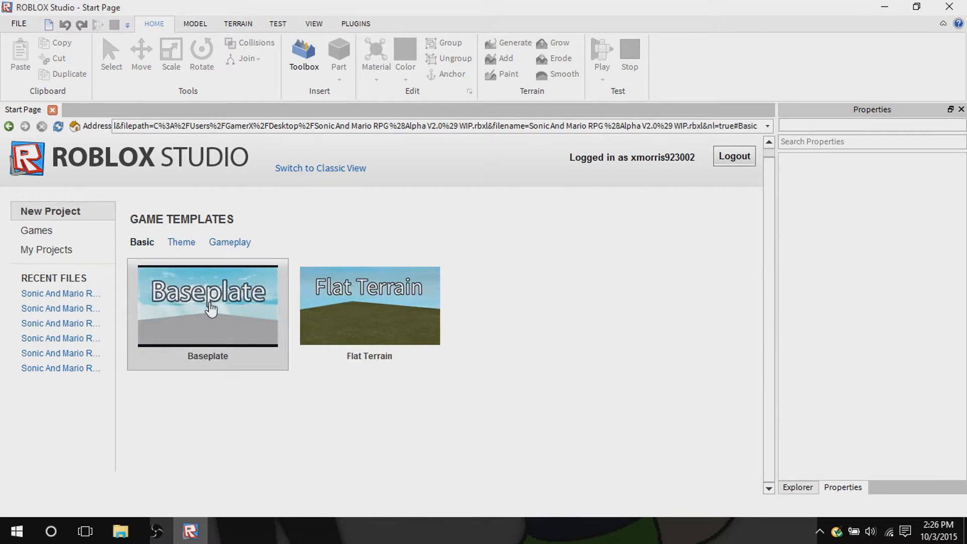
left_click(265, 296)
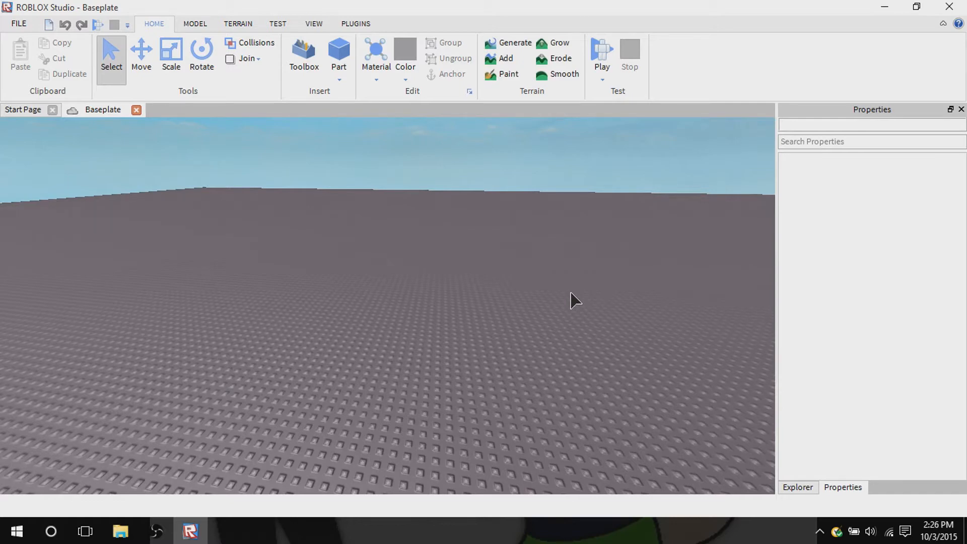
Insert a default block part onto the baseplate.
right_click_drag(571, 294, 330, 234)
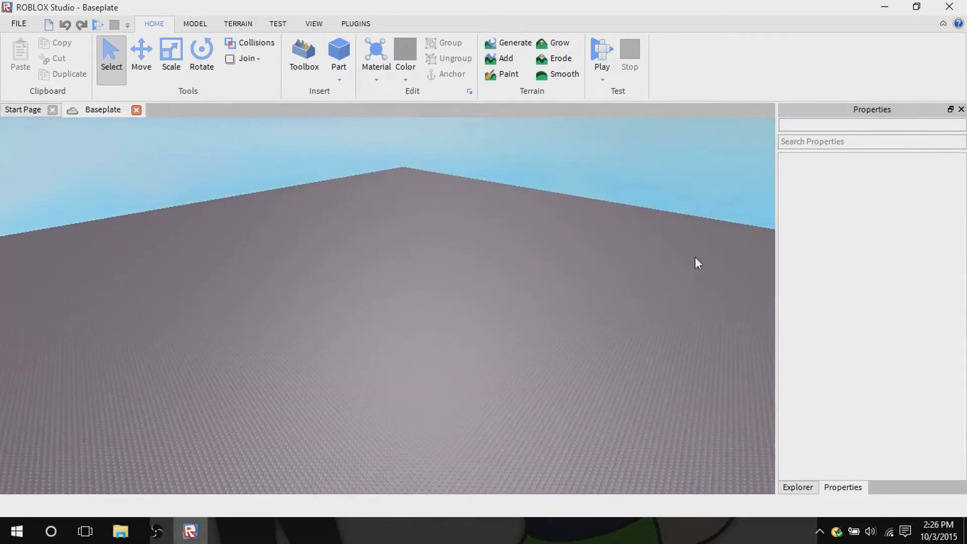
scroll(583, 256, "up", 10)
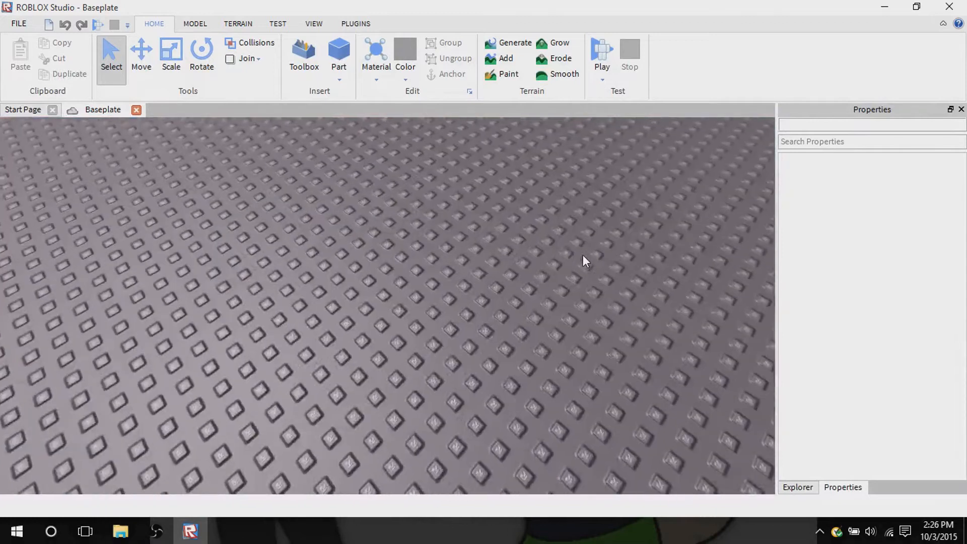
scroll(583, 255, "down", 6)
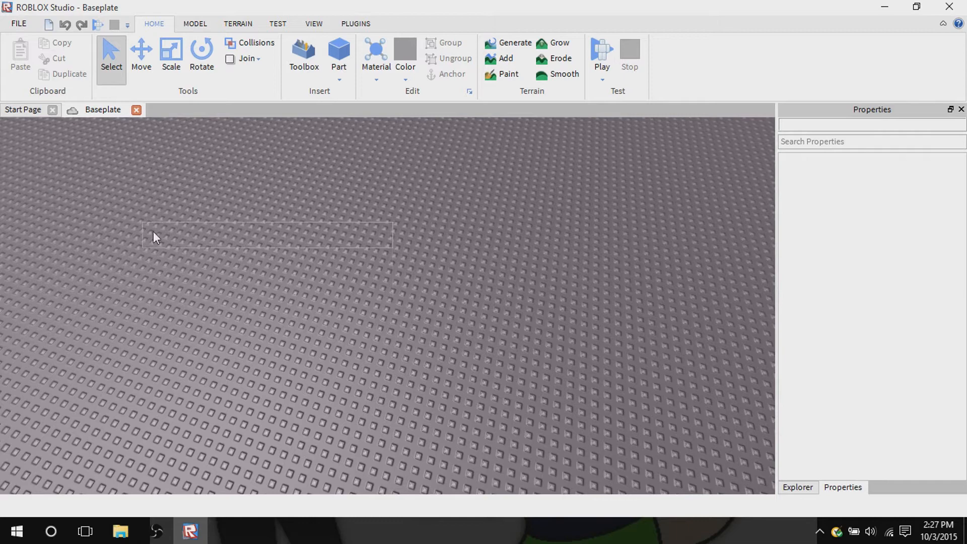
right_click_drag(204, 298, 376, 316)
right_click_drag(395, 376, 391, 368)
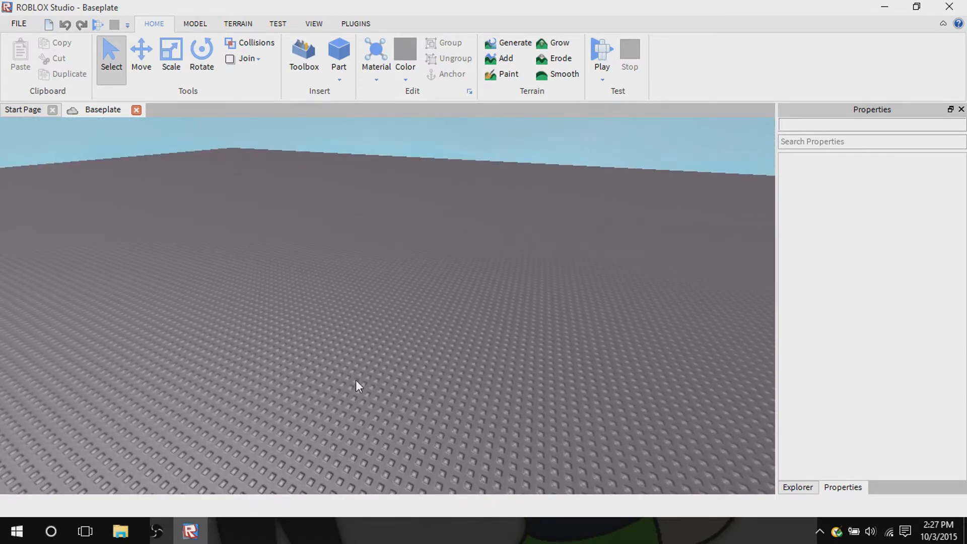
left_click(337, 55)
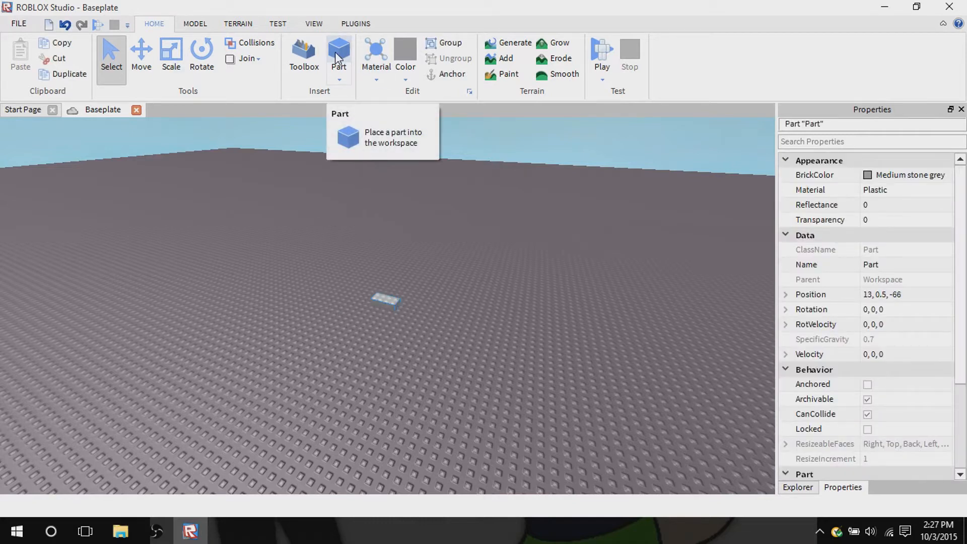
Move the part across the baseplate to about position 18, 0.5, -63, and deselect it.
scroll(458, 222, "up", 5)
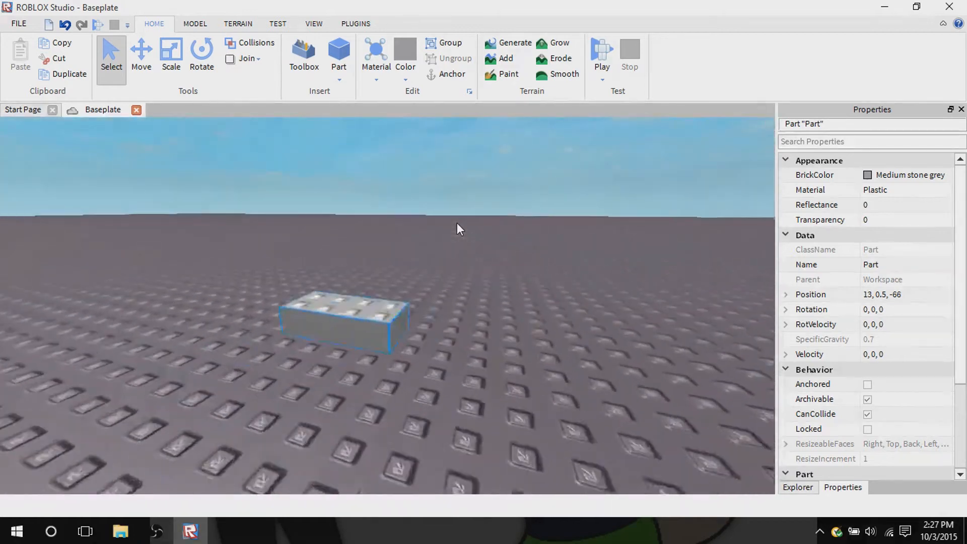
right_click_drag(458, 222, 458, 225)
scroll(458, 225, "down", 4)
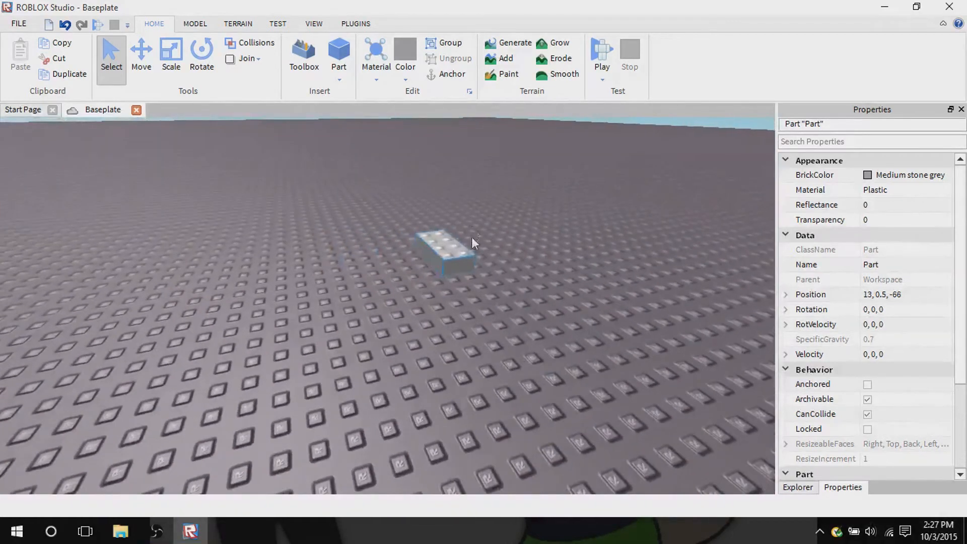
right_click(445, 257)
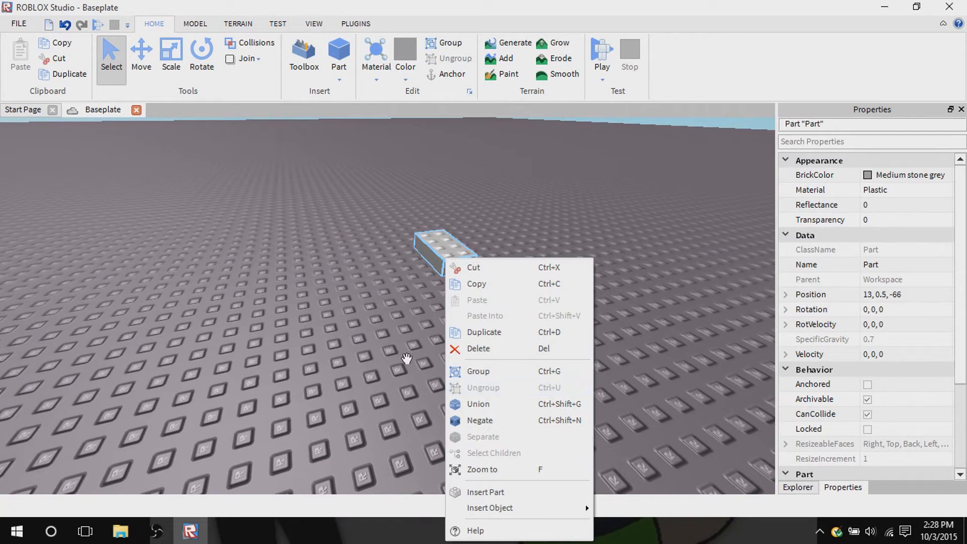
left_click(443, 268)
left_click_drag(448, 252, 440, 309)
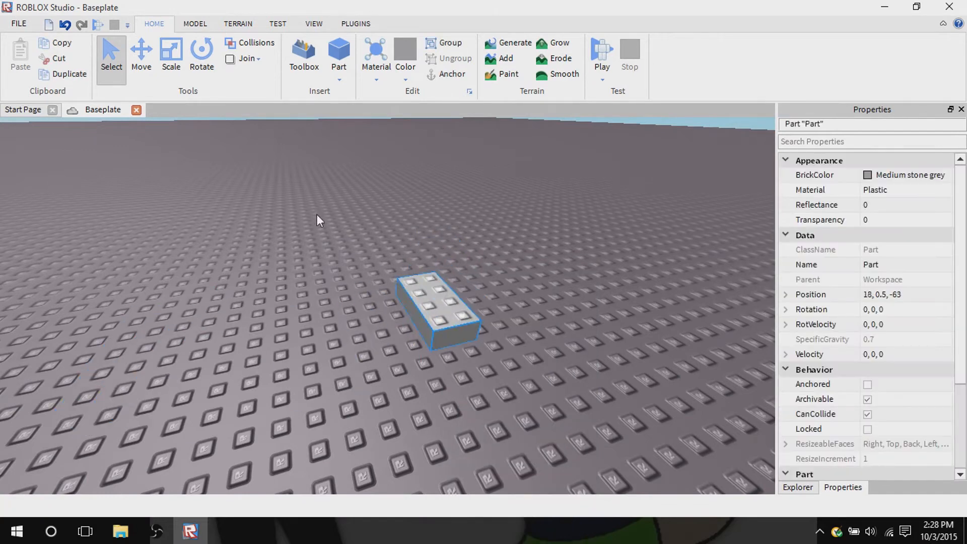
left_click(597, 384)
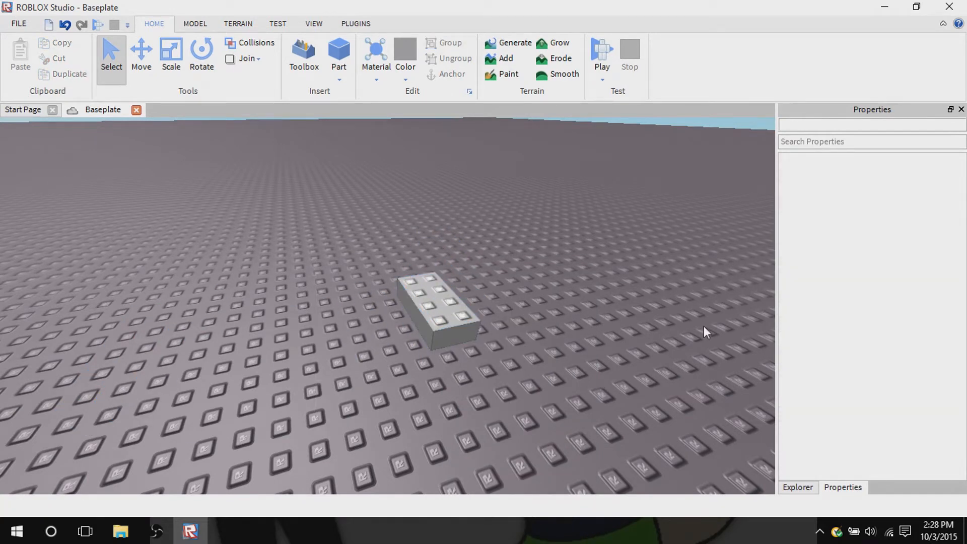
Show the Explorer, then shift the part along its axes with the Move tool and lower it onto the baseplate.
left_click(815, 488)
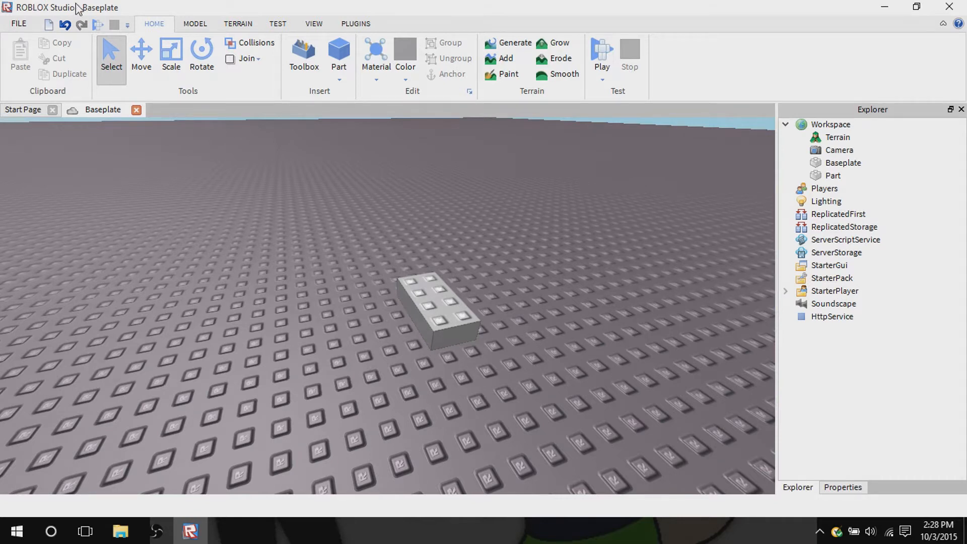
left_click(146, 49)
left_click_drag(443, 311, 479, 300)
left_click_drag(481, 247, 440, 233)
left_click_drag(545, 344, 601, 363)
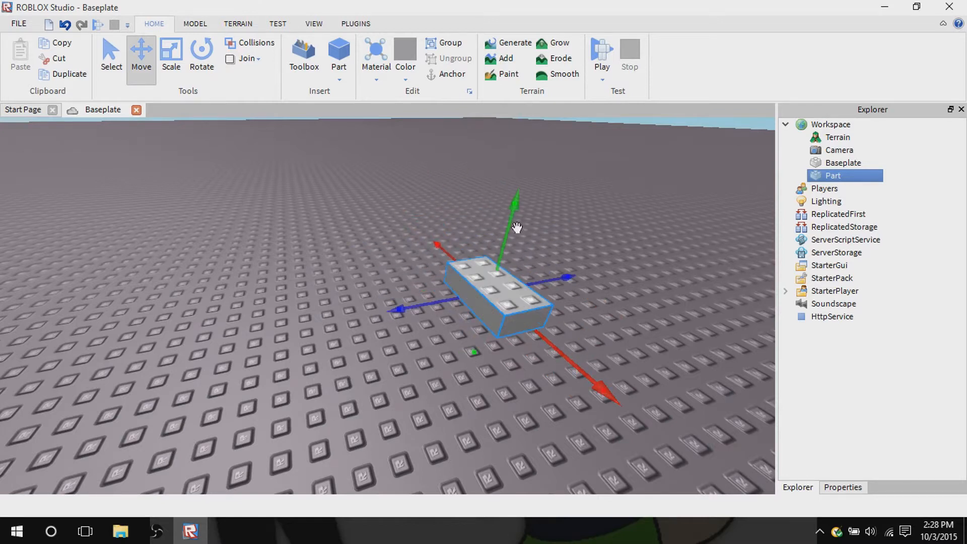
left_click_drag(516, 226, 509, 266)
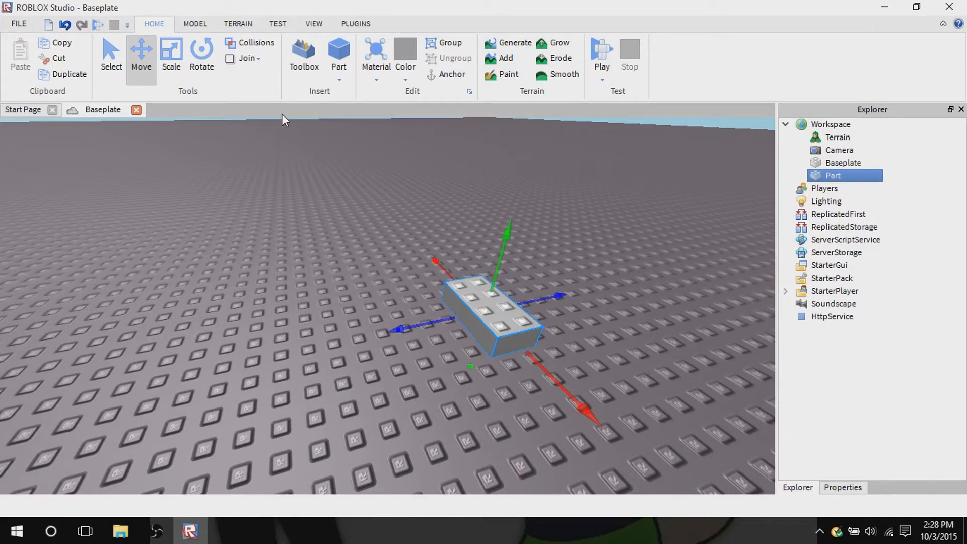
Scale the part up to three studs wide and make it slightly longer.
left_click(172, 55)
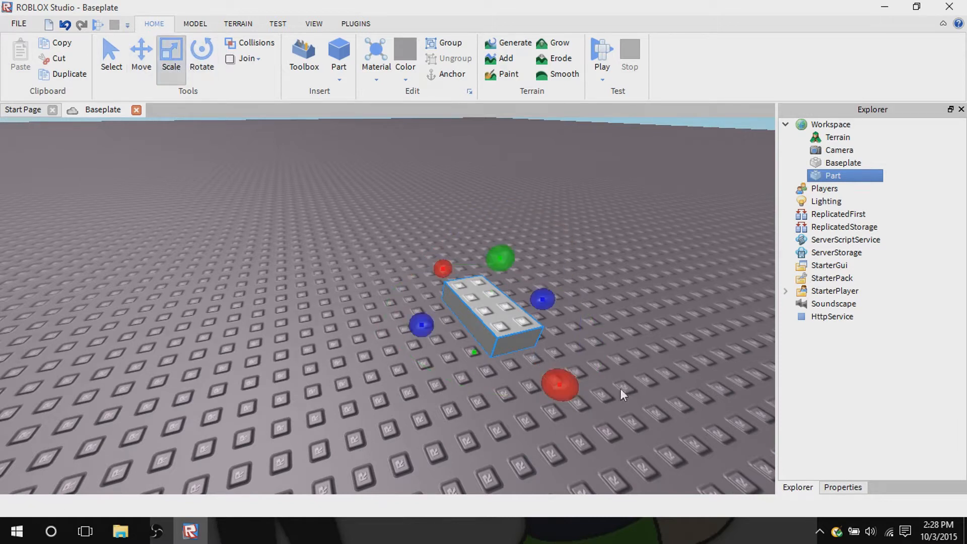
left_click_drag(421, 325, 398, 330)
left_click_drag(432, 280, 488, 307)
left_click(522, 278)
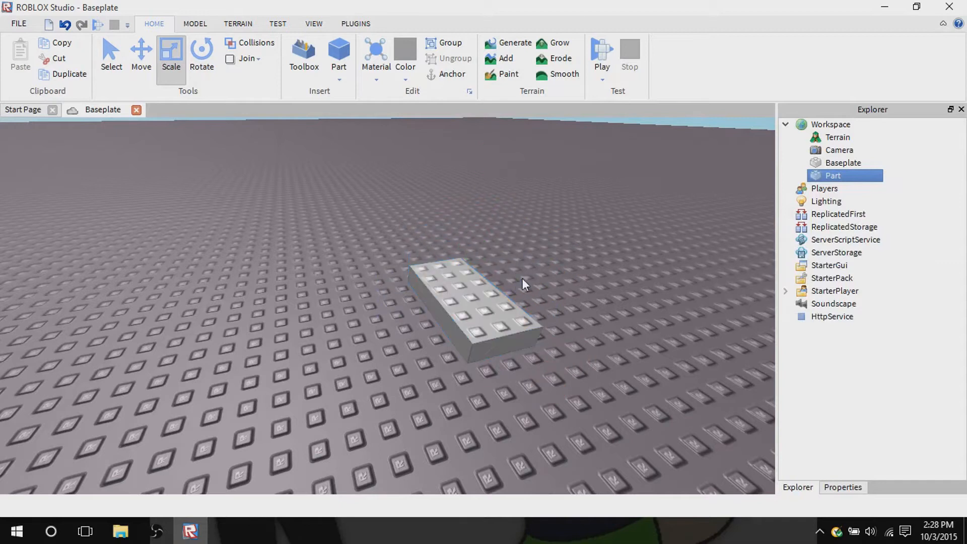
left_click(495, 292)
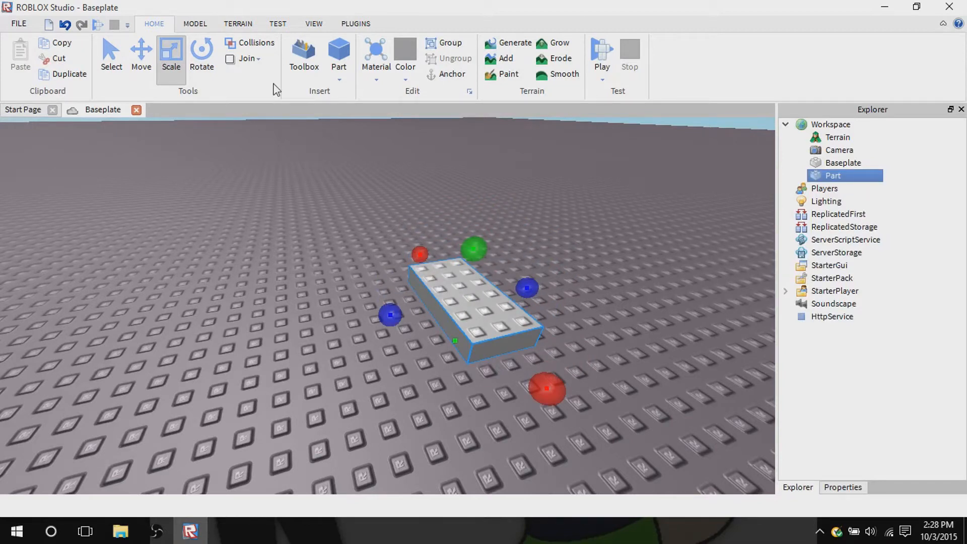
Try rotating the enlarged part about its different axes with the Rotate tool.
left_click(201, 55)
left_click_drag(343, 325, 282, 357)
left_click(582, 404)
left_click(466, 312)
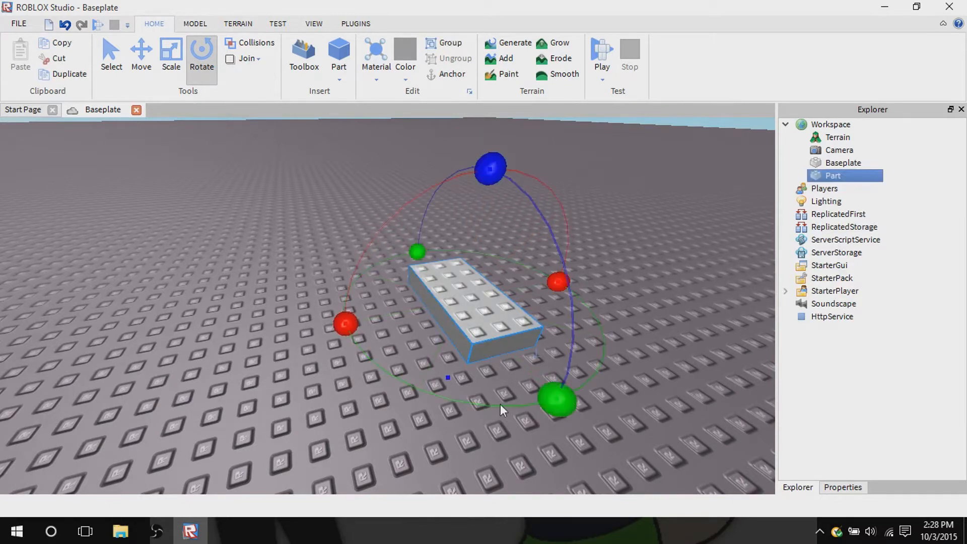
left_click_drag(556, 400, 576, 291)
mouse_move(504, 179)
left_mouse_down()
mouse_move(557, 339)
mouse_move(358, 238)
mouse_move(530, 328)
mouse_move(488, 259)
mouse_move(497, 210)
mouse_move(552, 225)
mouse_move(511, 190)
left_mouse_up()
left_click_drag(564, 261, 530, 249)
Insert a second block part and place it on the baseplate beside the larger one.
left_click(339, 50)
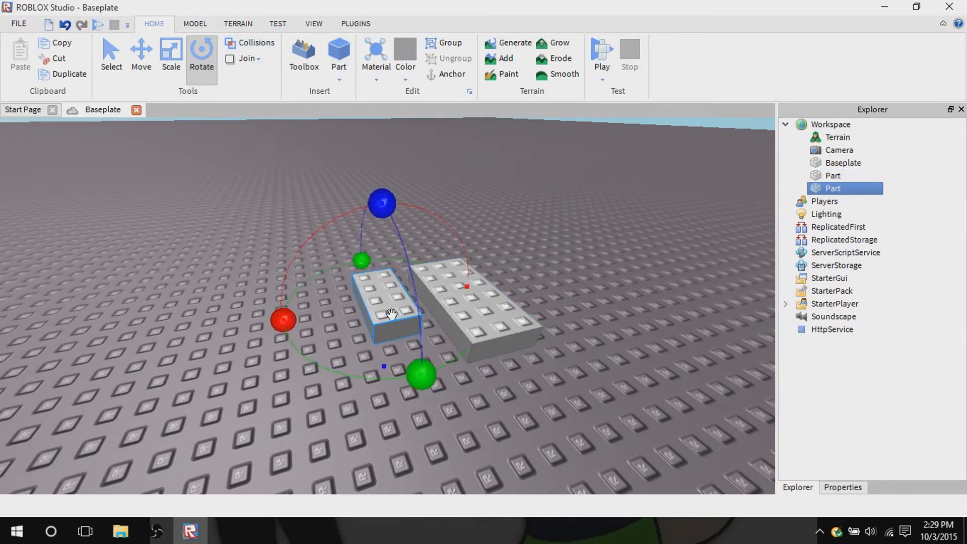
left_click_drag(392, 315, 303, 341)
left_click(111, 53)
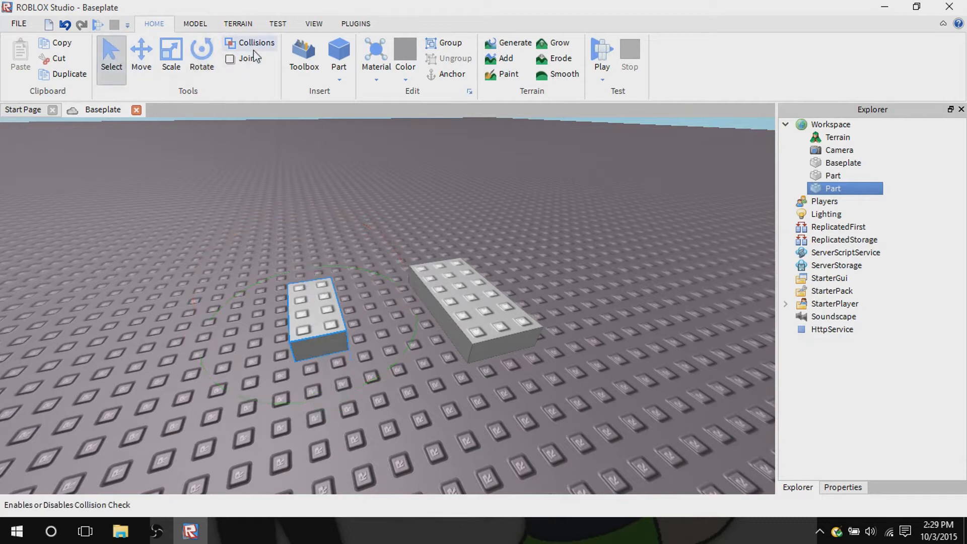
left_click_drag(321, 306, 400, 309)
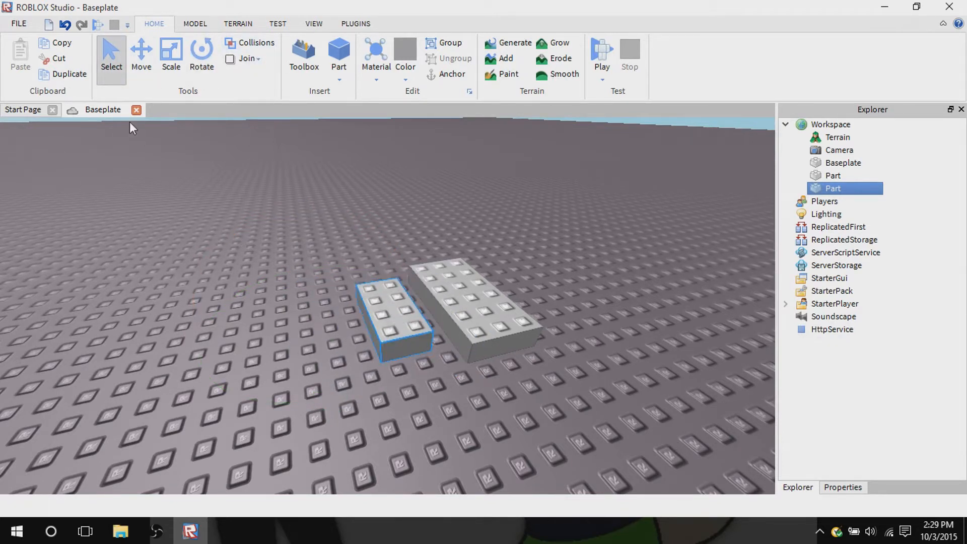
Move the smaller part over against the larger one's side with the Move tool, and turn on Collisions.
left_click(140, 81)
left_click_drag(302, 330, 342, 334)
left_click(251, 42)
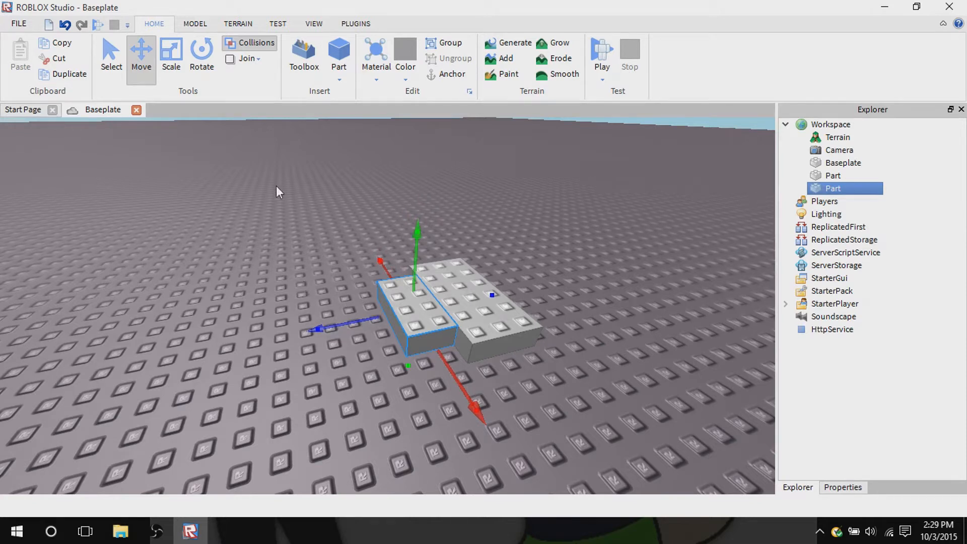
Set the Join mode for touching parts to Always.
left_click(247, 59)
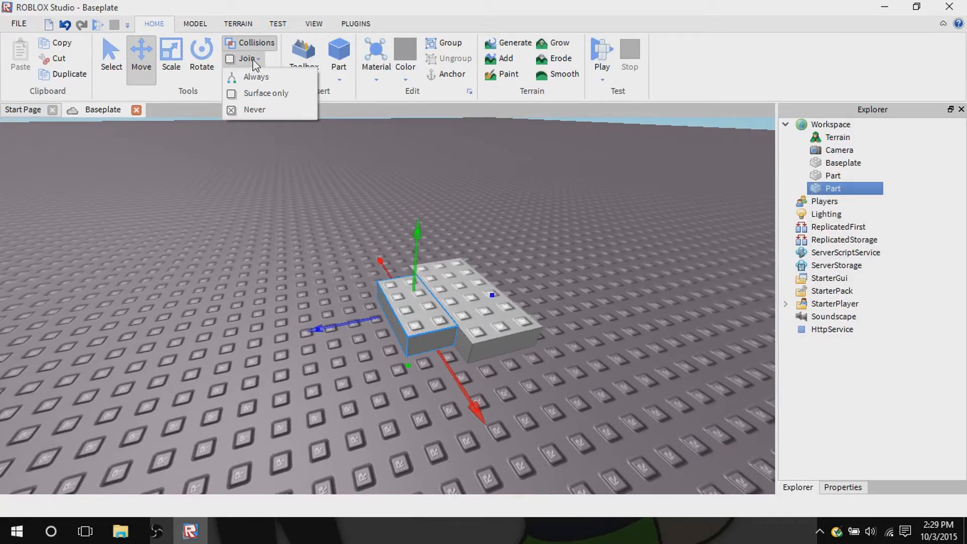
left_click(253, 77)
left_click(259, 57)
left_click(270, 79)
Raise the larger part and lower it back beside the smaller one so the two parts join.
left_click_drag(413, 337, 425, 322)
right_click_drag(515, 340, 610, 401)
scroll(610, 401, "down", 2)
scroll(610, 401, "down", 2)
mouse_move(453, 362)
left_mouse_down()
mouse_move(460, 339)
mouse_move(402, 319)
mouse_move(449, 324)
left_mouse_up()
right_click_drag(414, 322, 430, 354)
scroll(430, 355, "up", 2)
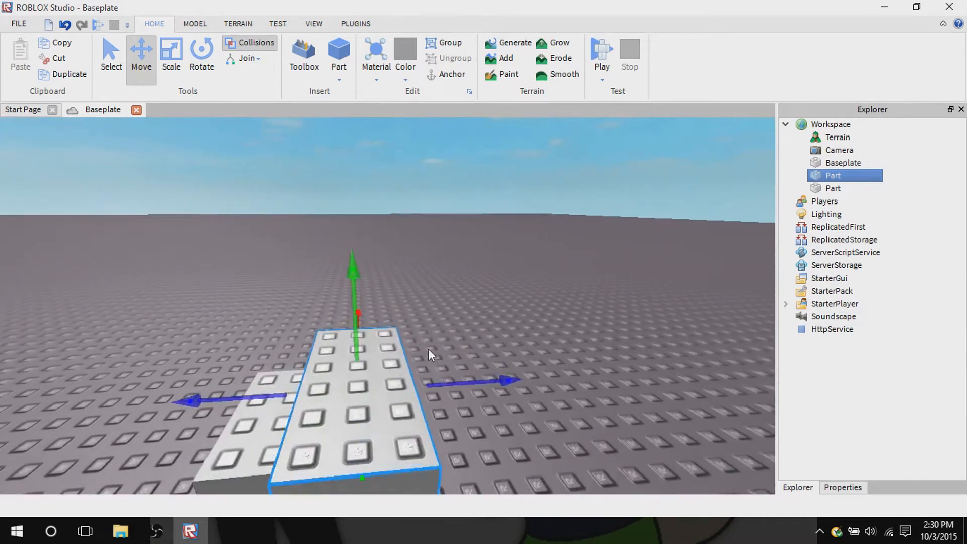
mouse_move(447, 386)
left_mouse_down()
mouse_move(490, 391)
mouse_move(447, 389)
left_mouse_up()
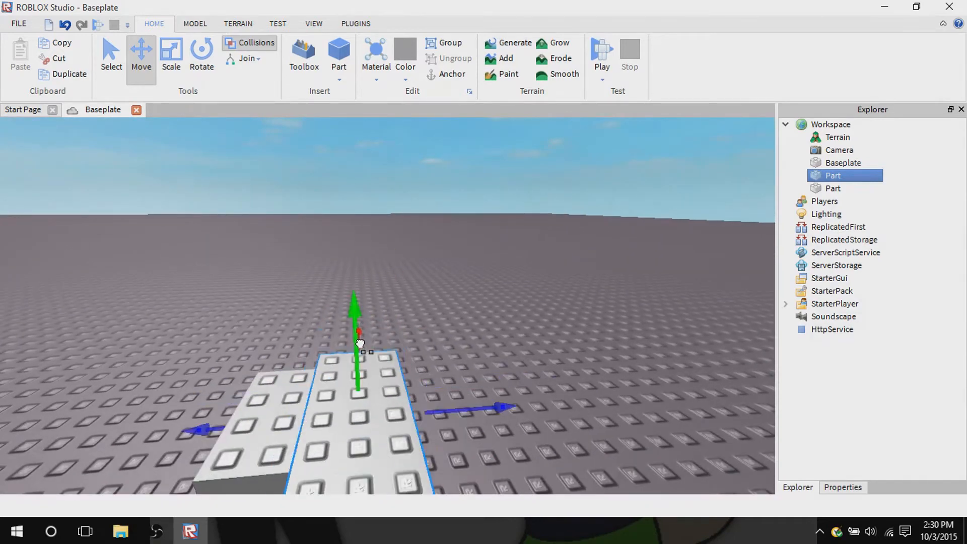
scroll(356, 348, "down", 5)
scroll(357, 346, "up", 4)
right_click_drag(357, 346, 358, 346)
scroll(358, 346, "down", 5)
scroll(358, 346, "up", 1)
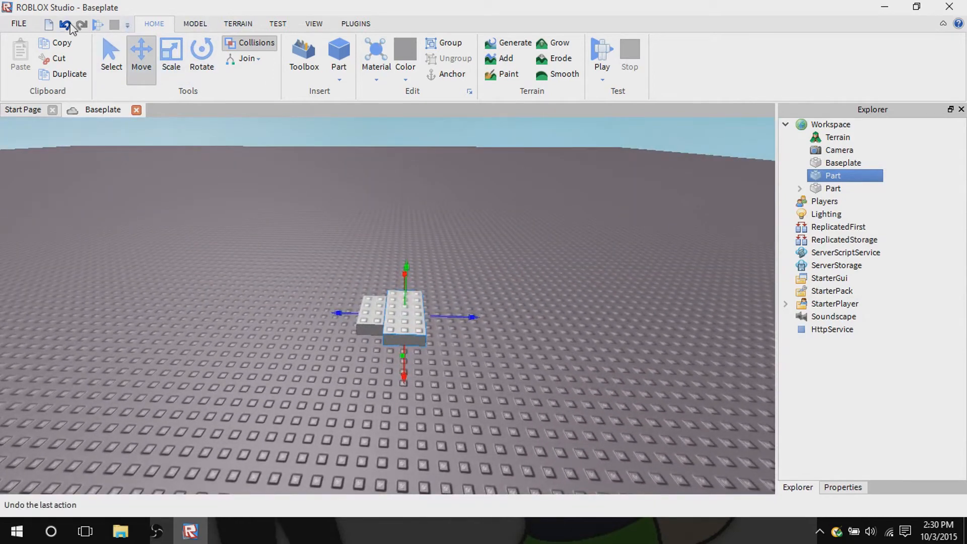
Start a Run simulation without a character and examine the two joined parts up close.
left_click(195, 23)
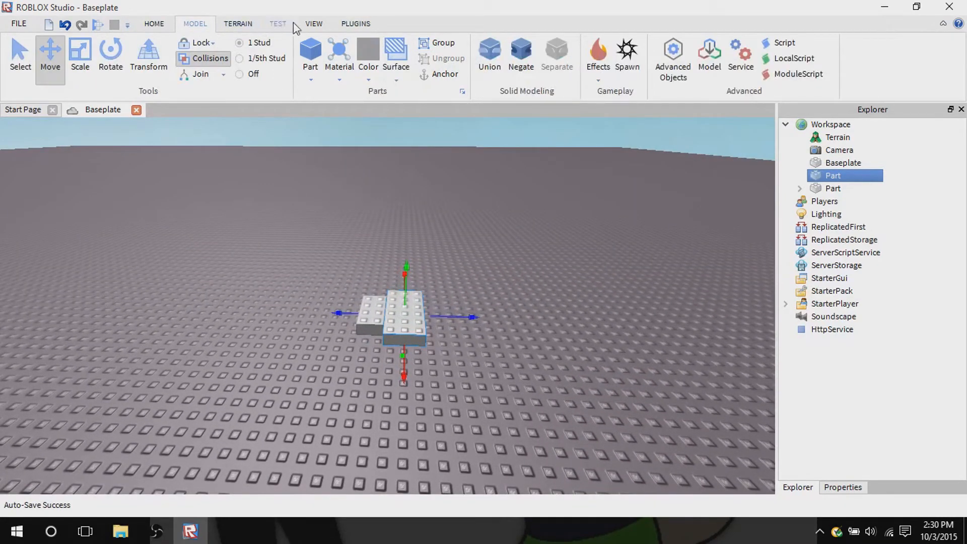
left_click(278, 24)
left_click(18, 79)
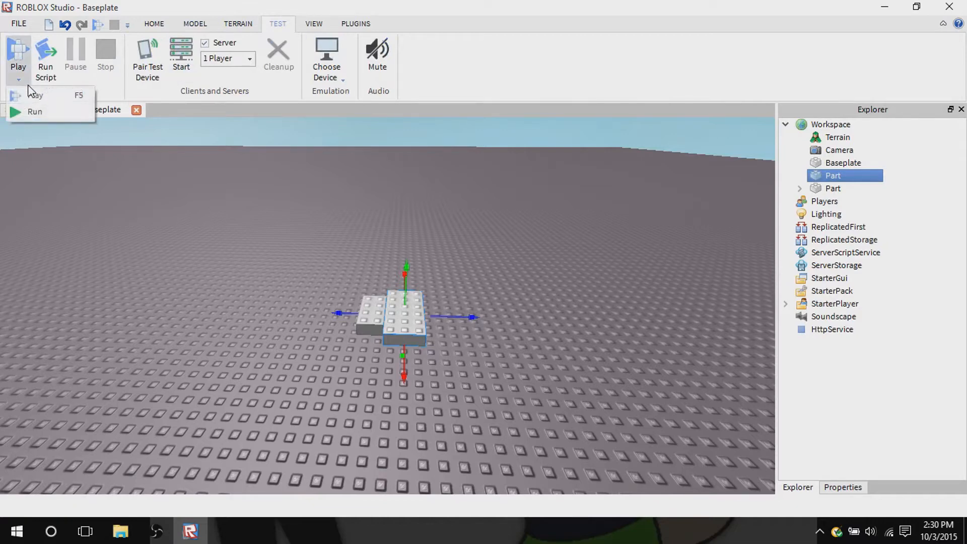
left_click(43, 110)
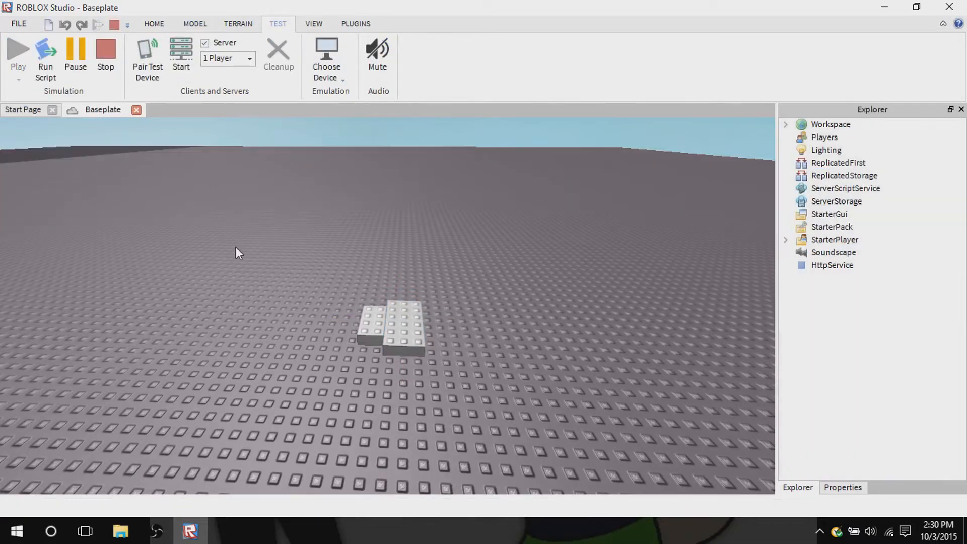
scroll(262, 288, "up", 10)
scroll(262, 288, "up", 3)
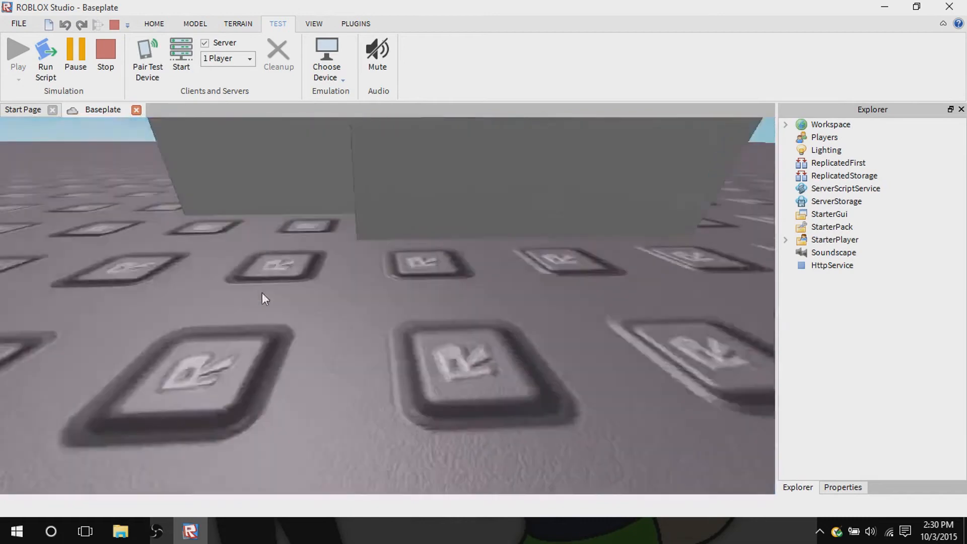
Try moving the larger part during the simulation to test the join, and stop the simulation.
scroll(262, 289, "down", 8)
right_click_drag(262, 293, 262, 288)
left_click_drag(376, 220, 349, 219)
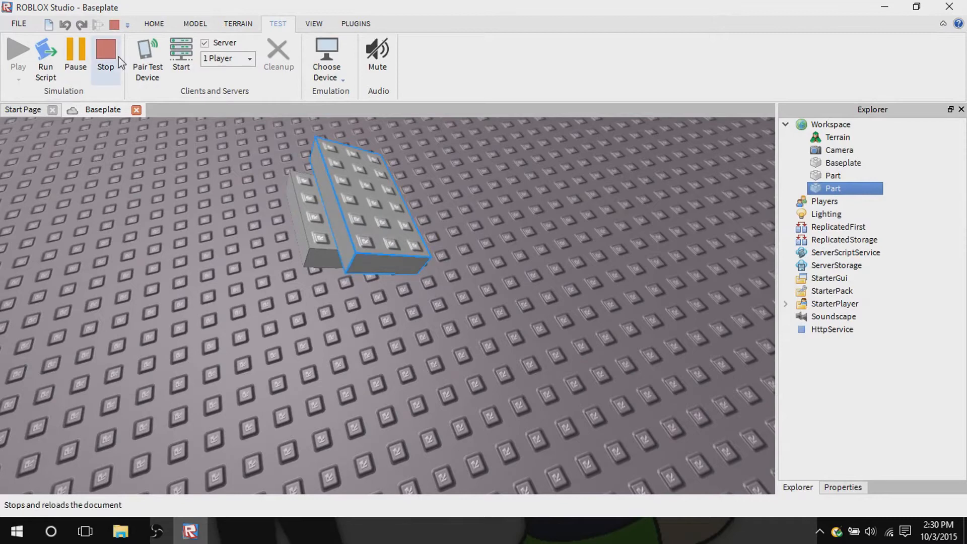
left_click(105, 55)
Switch the Join mode to Never and then set it to Surface only.
left_click(152, 26)
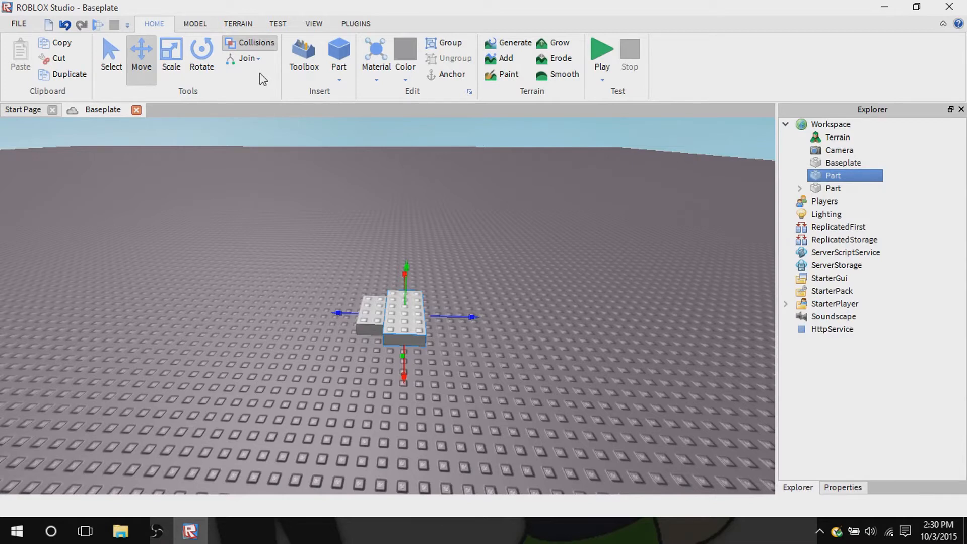
left_click(254, 59)
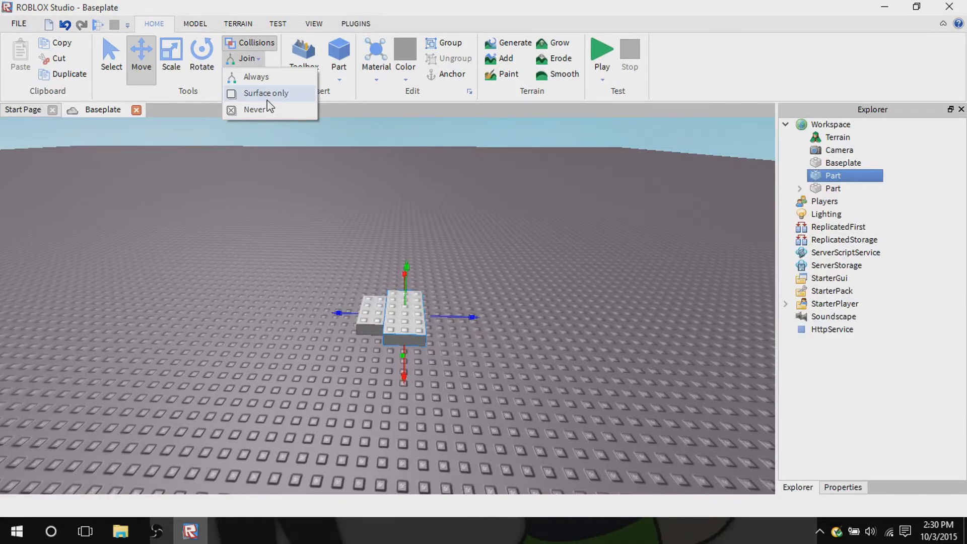
left_click(274, 109)
left_click(262, 61)
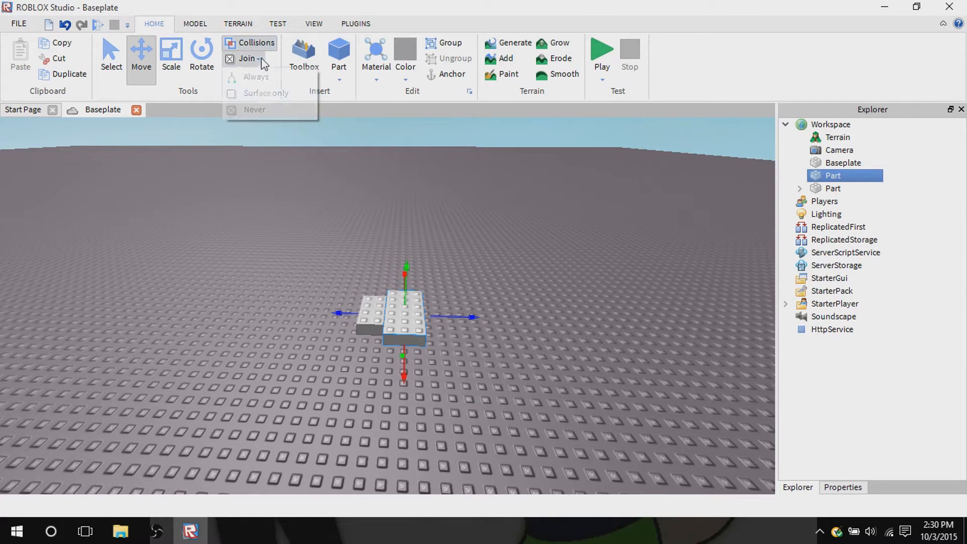
left_click(262, 95)
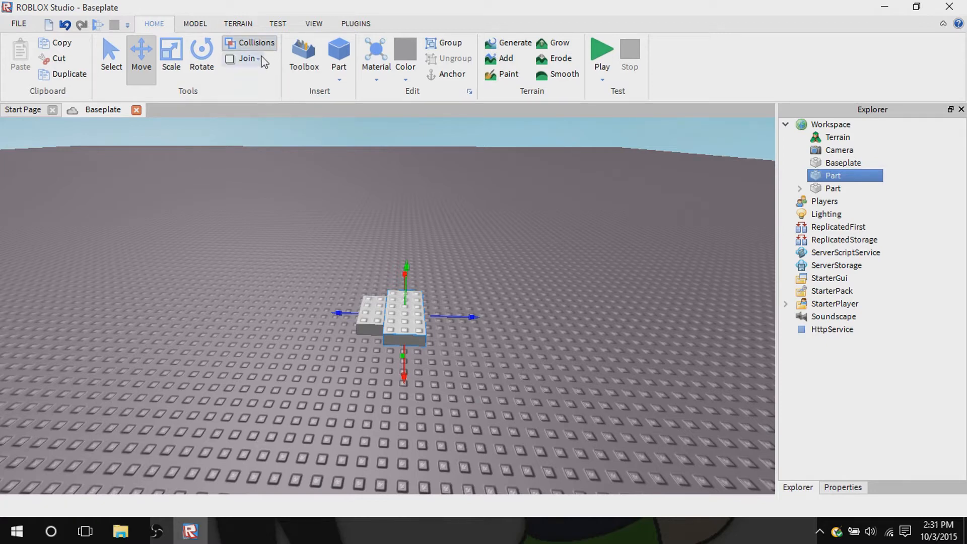
Open the Toolbox and look through its Models catalogue.
left_click(305, 66)
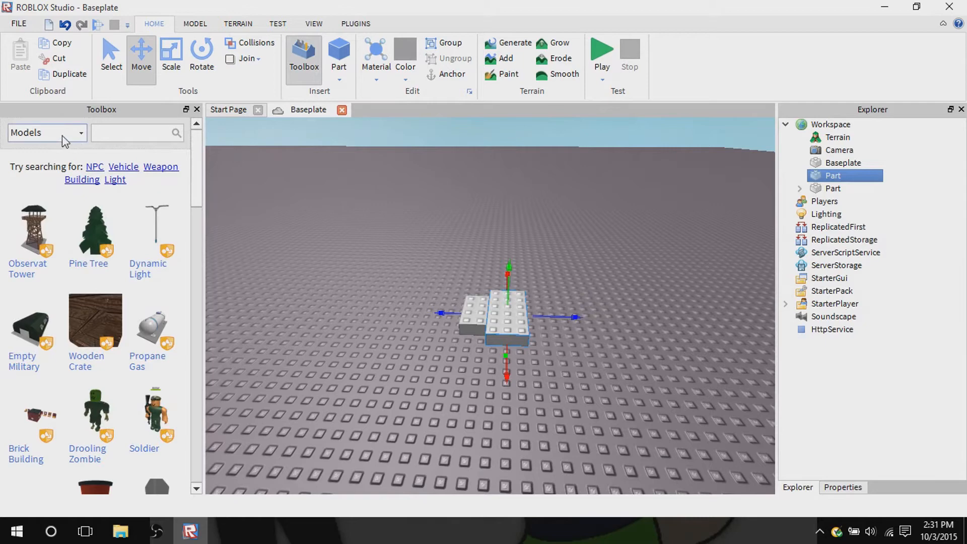
scroll(124, 313, "down", 15)
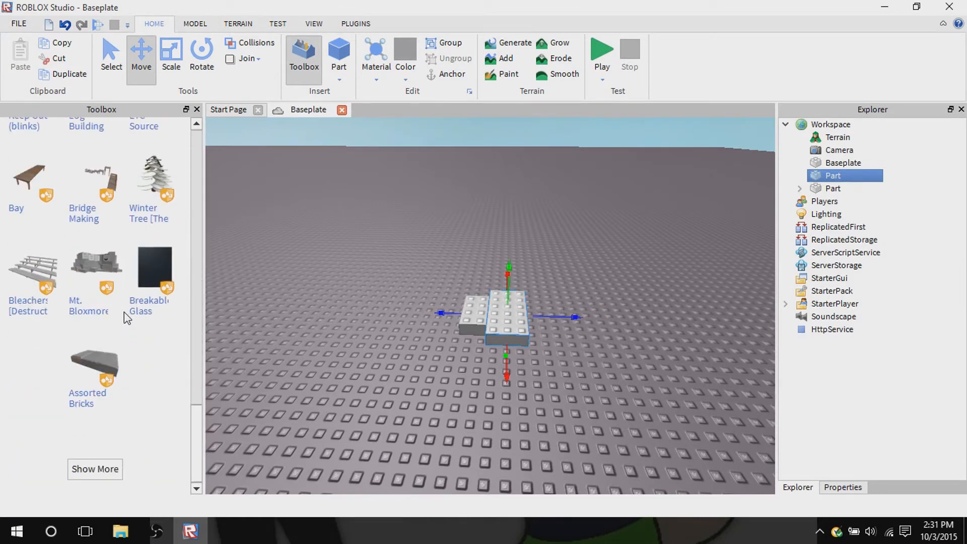
scroll(124, 313, "up", 15)
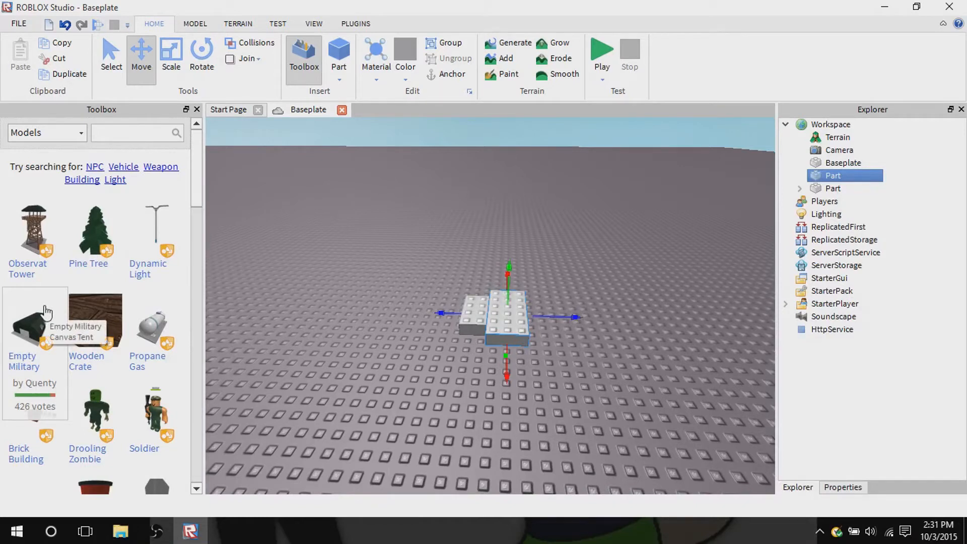
left_click(83, 135)
left_click(82, 134)
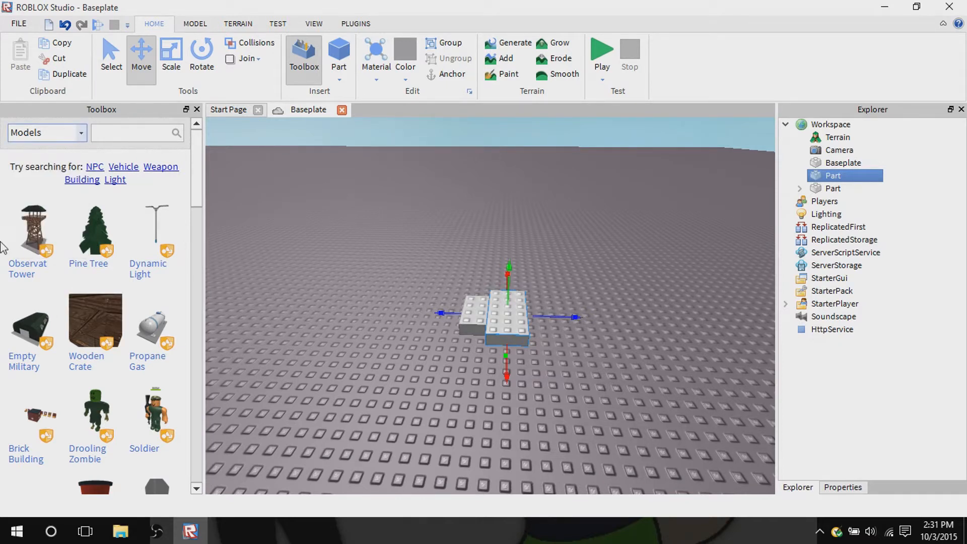
Switch the Toolbox category to Decals and look through the available decals.
left_click(81, 133)
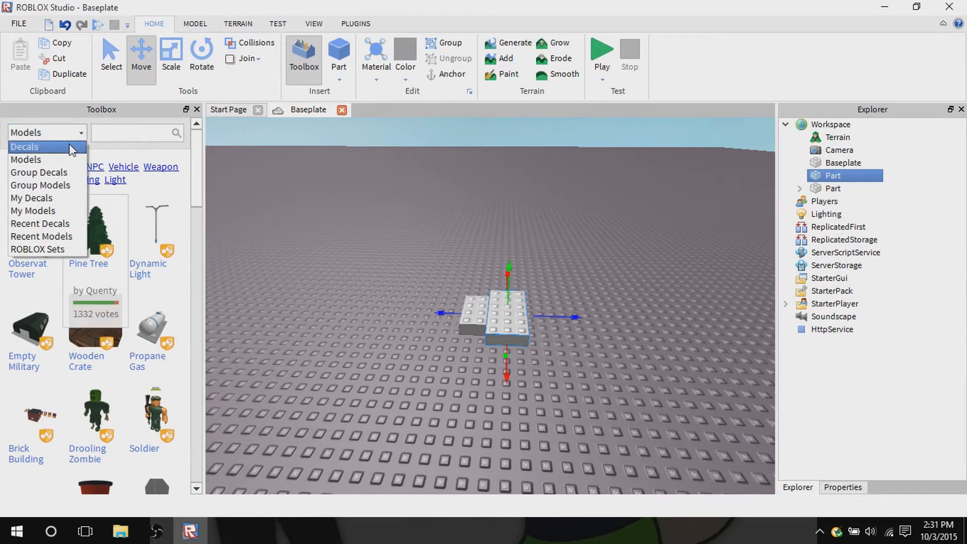
left_click(69, 144)
scroll(93, 313, "down", 7)
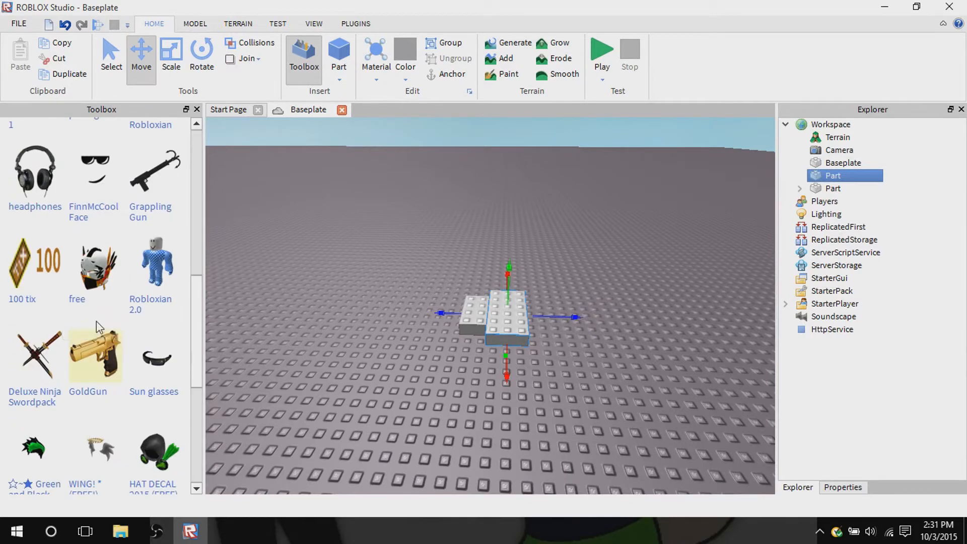
scroll(92, 307, "up", 7)
left_click(80, 133)
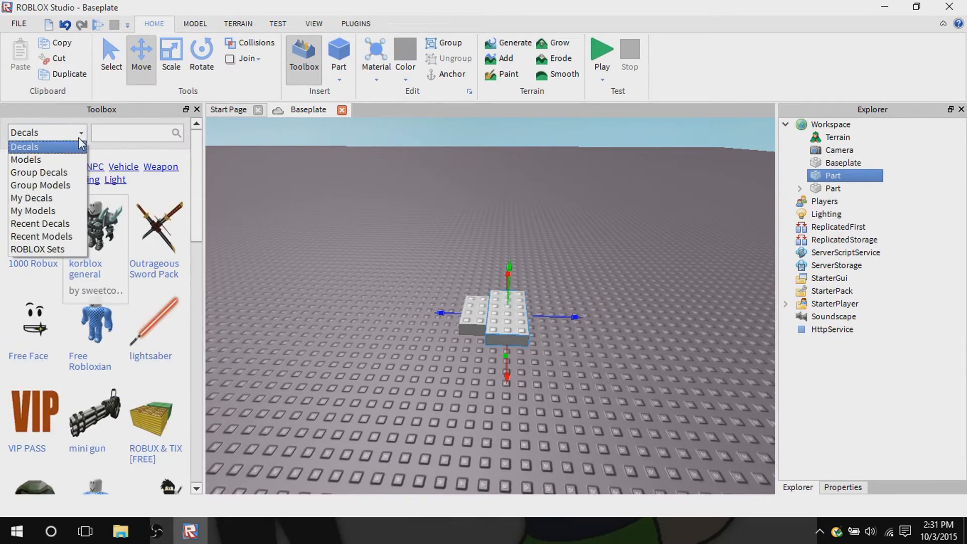
left_click(76, 147)
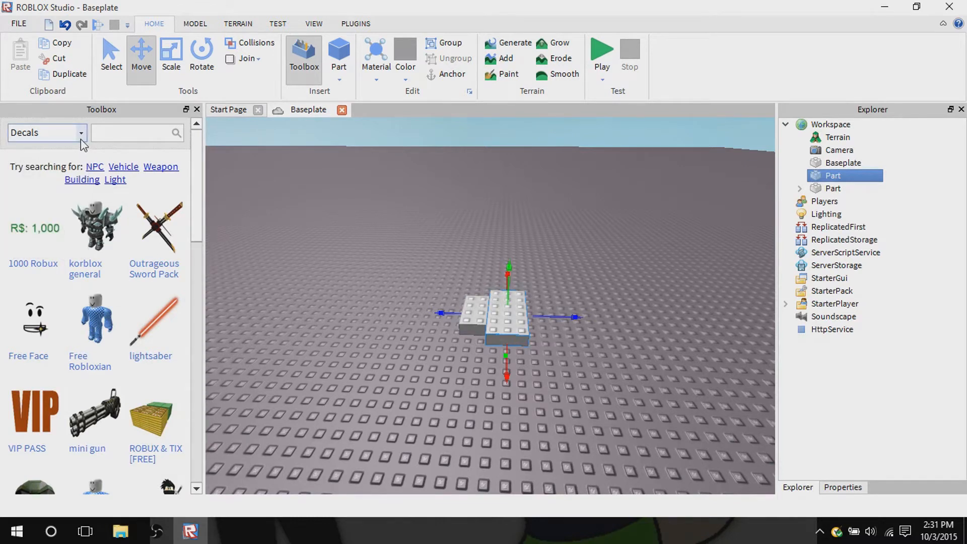
Check the Toolbox's Group Decals and Group Models categories, including the choice of groups.
left_click(81, 133)
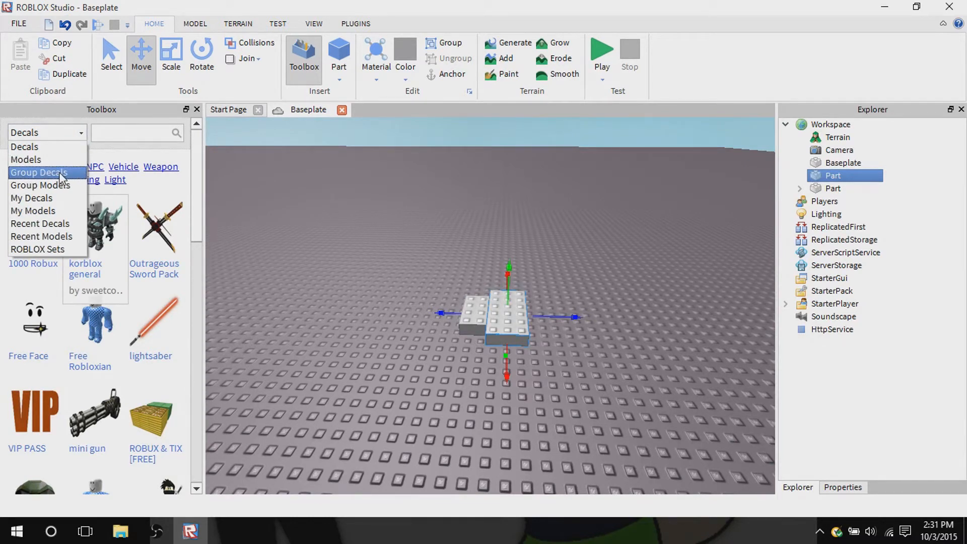
left_click(60, 172)
left_click(75, 136)
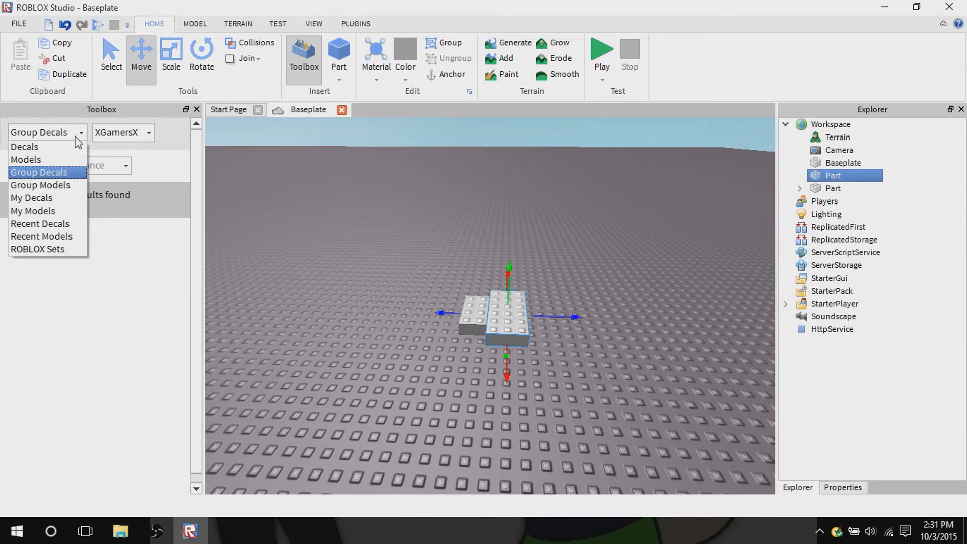
left_click(64, 185)
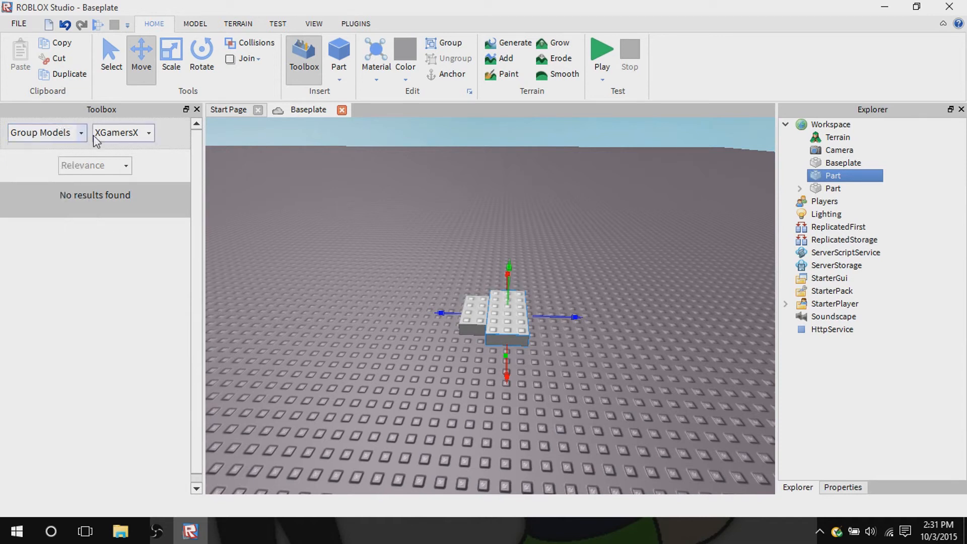
left_click(76, 133)
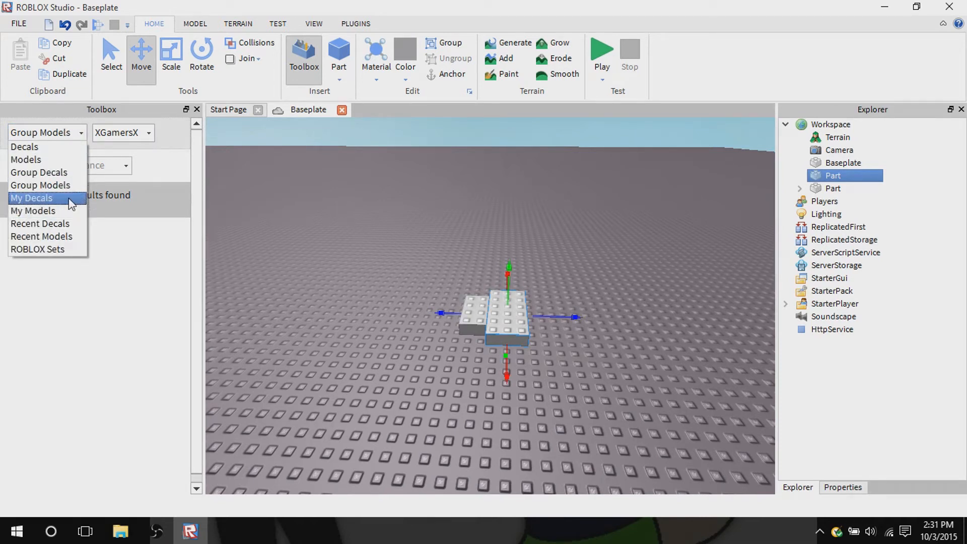
left_click(80, 135)
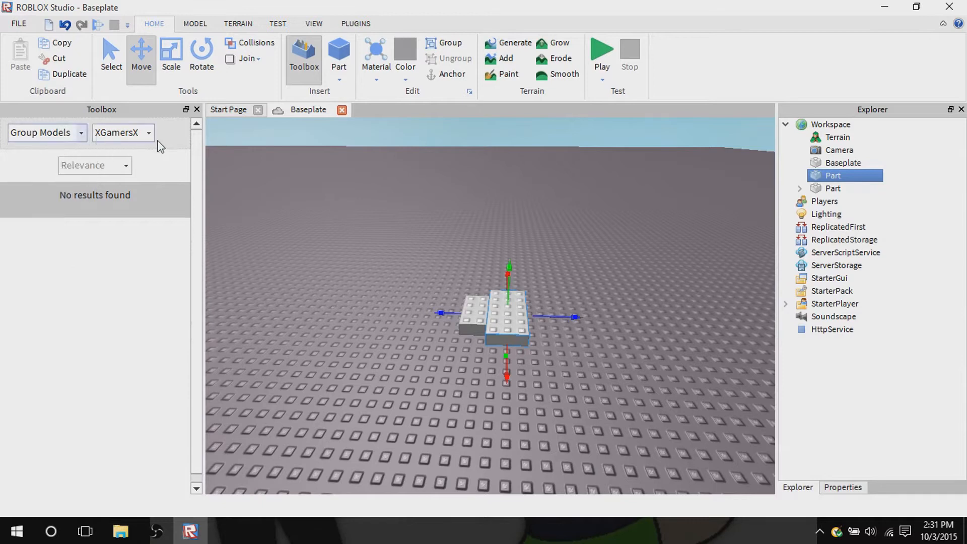
left_click(150, 133)
left_click(149, 134)
Switch the Toolbox category to My Decals and look through the account's own decals.
left_click(81, 133)
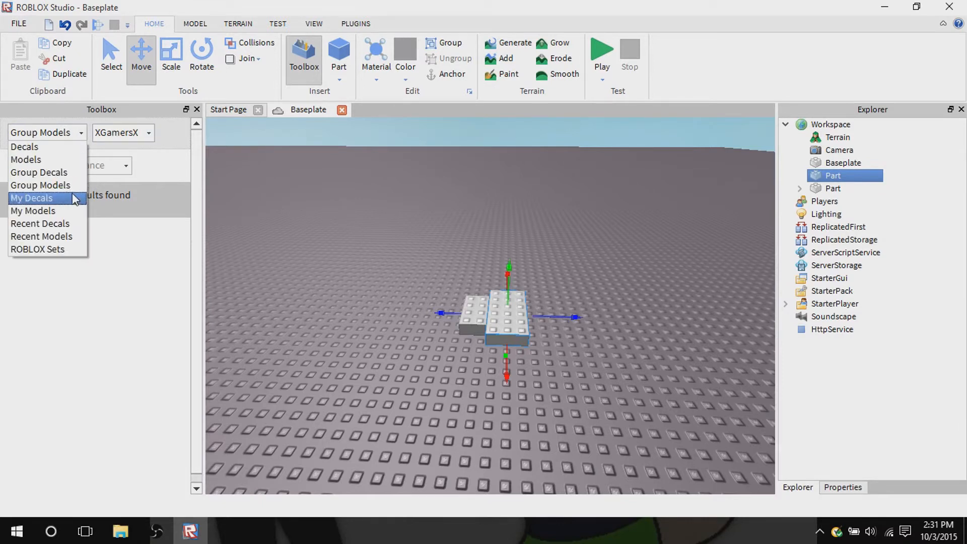
left_click(76, 199)
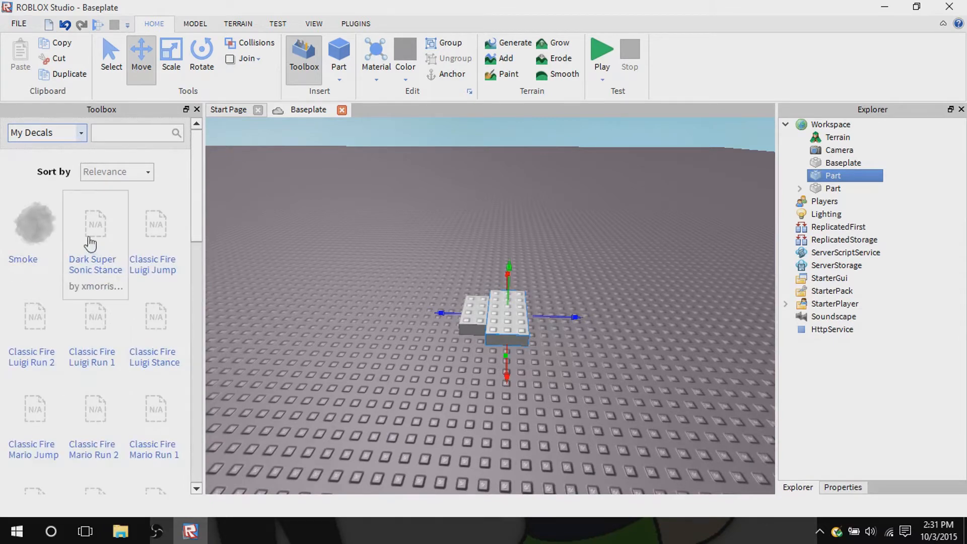
scroll(101, 262, "down", 3)
scroll(109, 282, "up", 3)
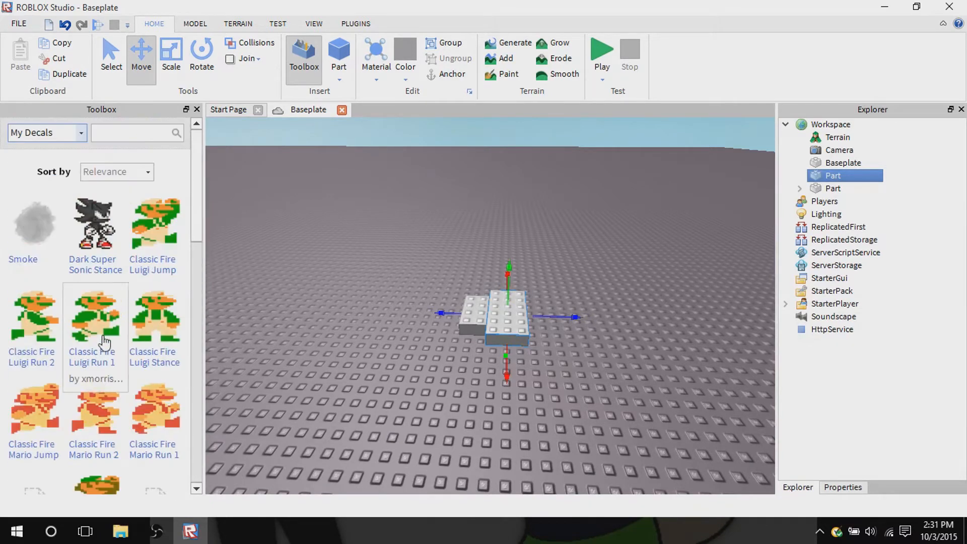
scroll(105, 343, "down", 8)
scroll(137, 314, "up", 3)
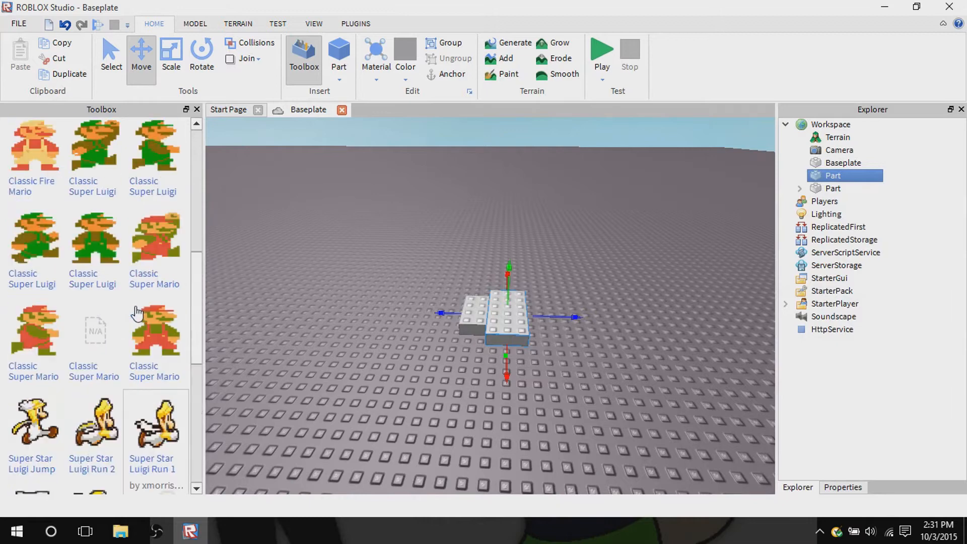
scroll(121, 310, "up", 4)
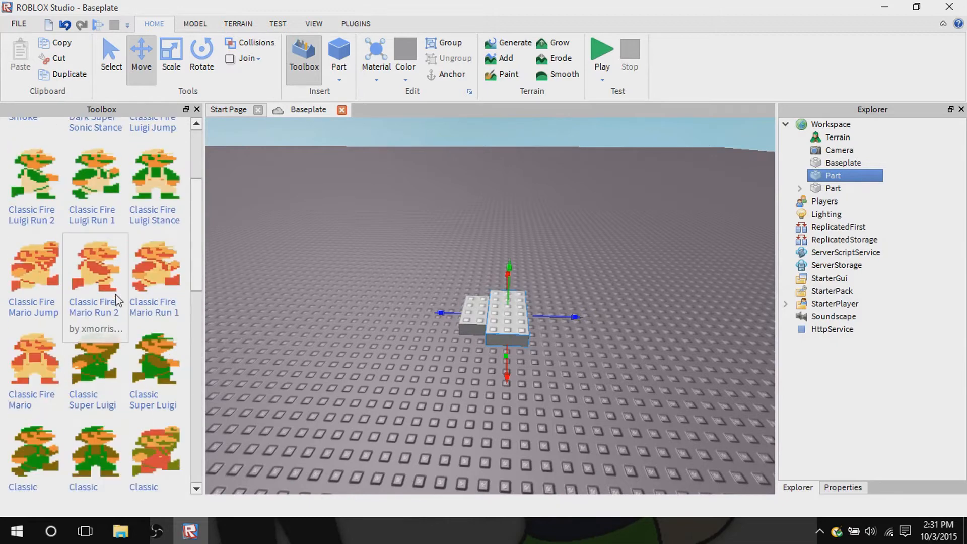
scroll(116, 299, "up", 3)
Look through the Toolbox's My Models, Recent Decals and Recent Models categories.
left_click(80, 132)
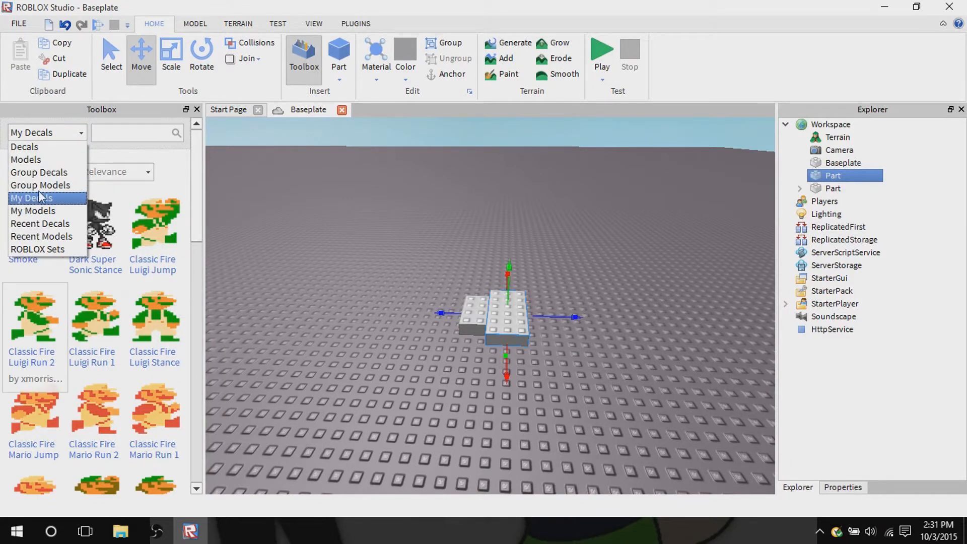
left_click(43, 214)
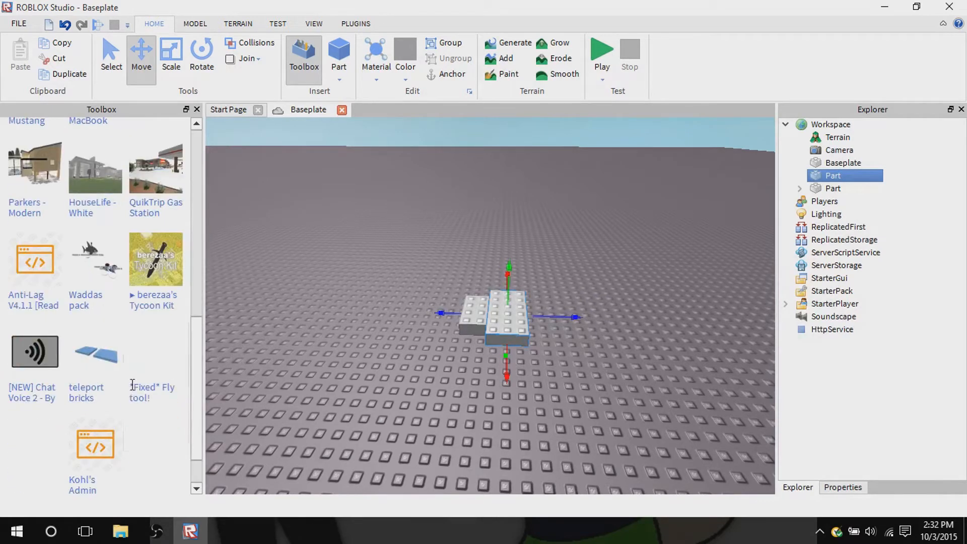
left_click(83, 130)
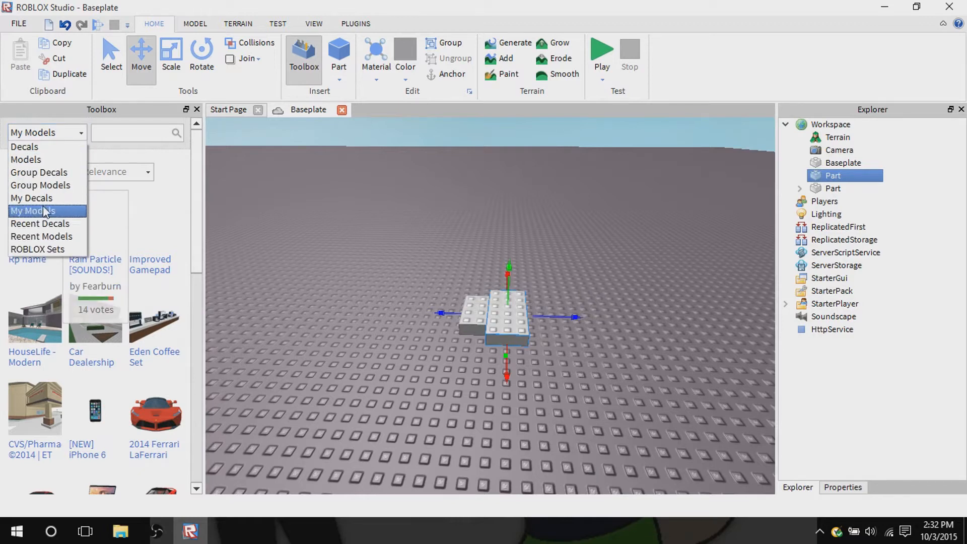
left_click(60, 224)
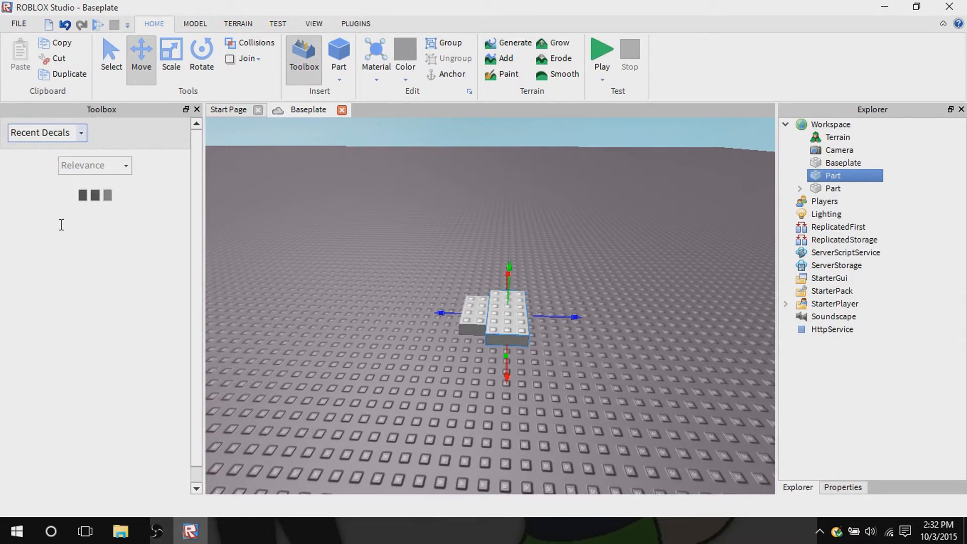
left_click(83, 132)
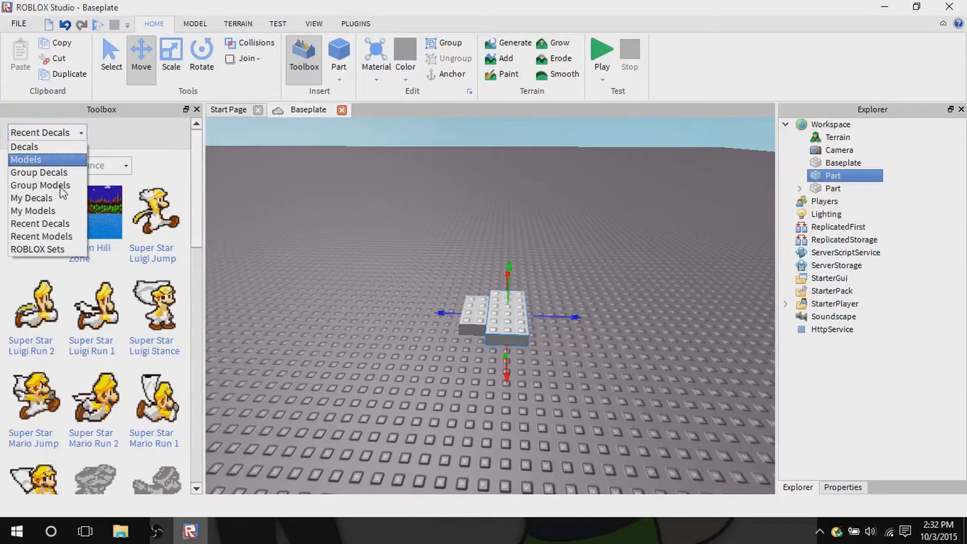
left_click(56, 234)
Switch the Toolbox category to ROBLOX Sets and look through the Game Stuff items and the choice of sets.
left_click(79, 133)
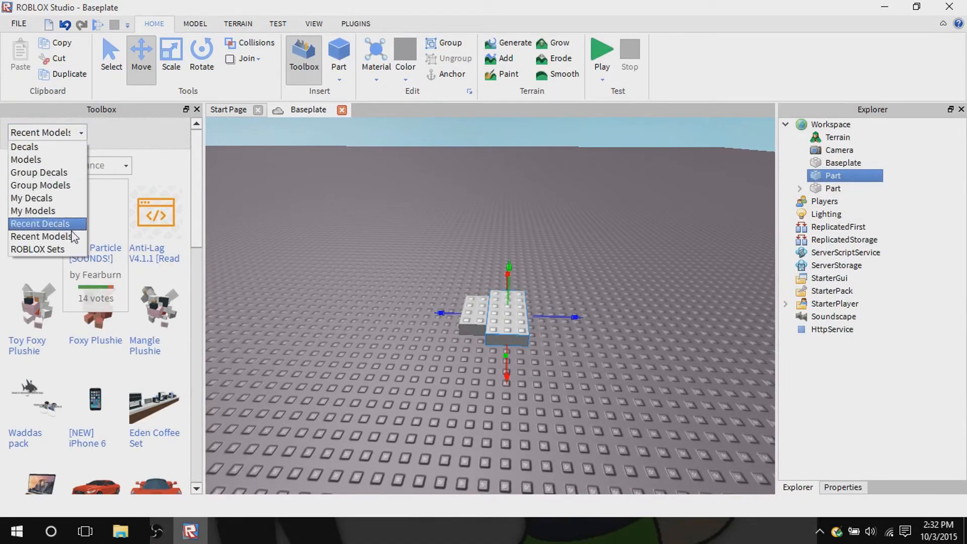
left_click(73, 246)
scroll(86, 272, "down", 4)
scroll(86, 272, "up", 4)
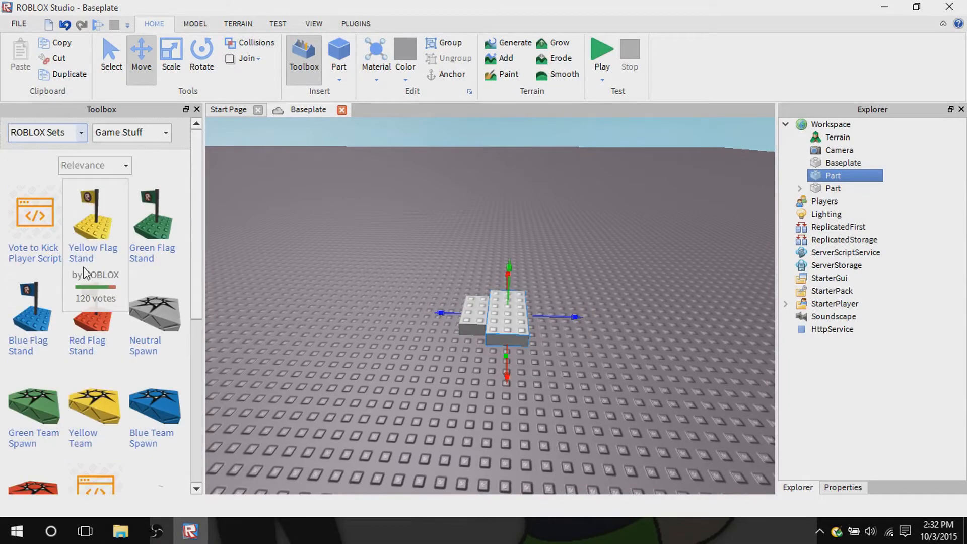
scroll(88, 277, "down", 6)
scroll(92, 287, "up", 6)
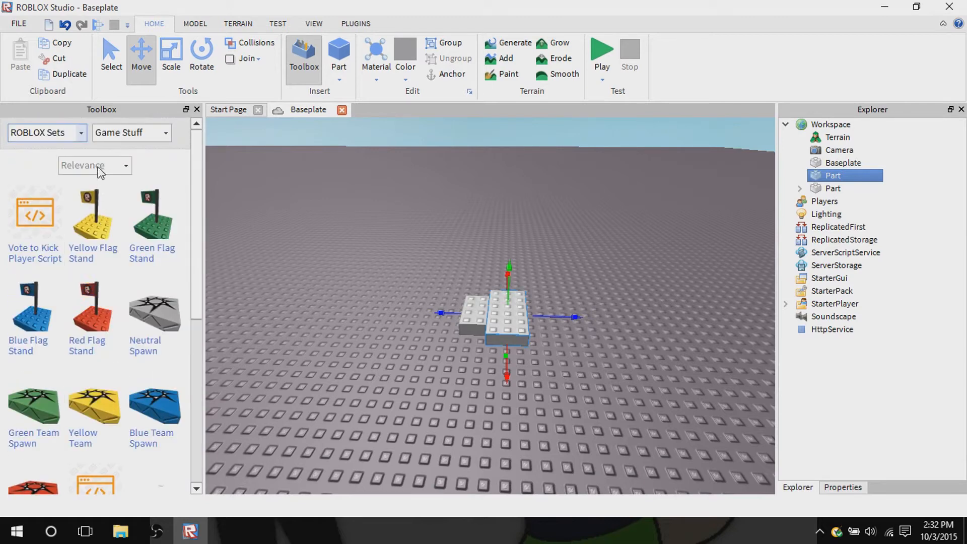
left_click(161, 132)
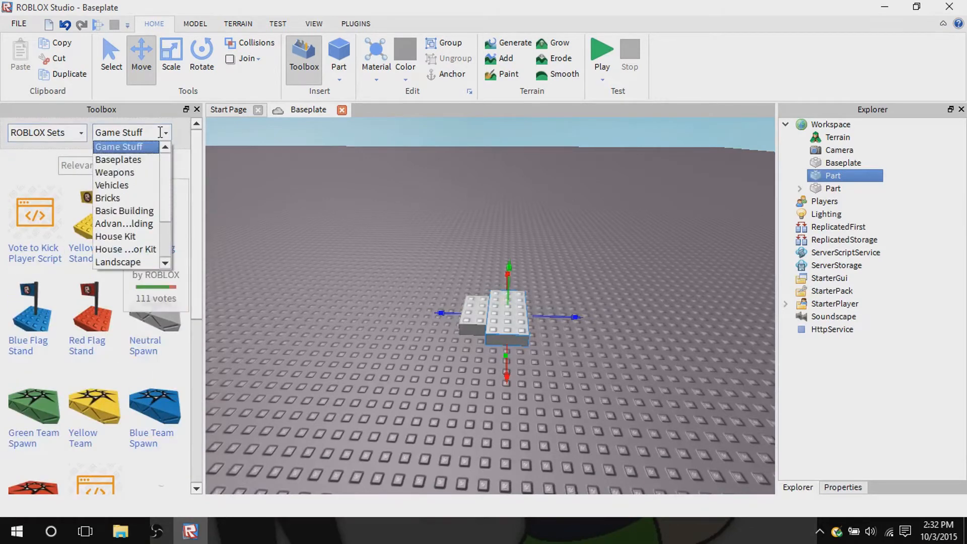
left_click(160, 132)
Set the Toolbox category back to Decals and close the Toolbox.
left_click(45, 132)
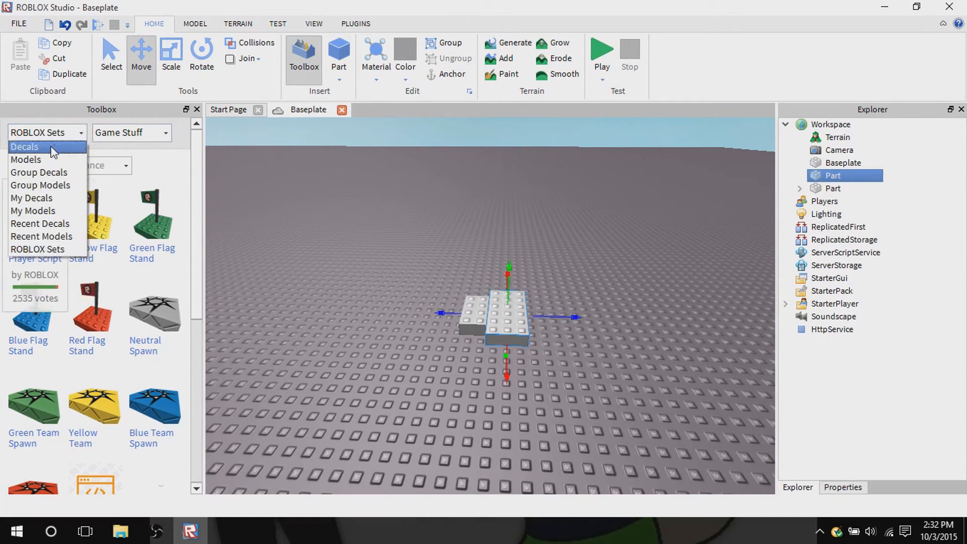
left_click(23, 147)
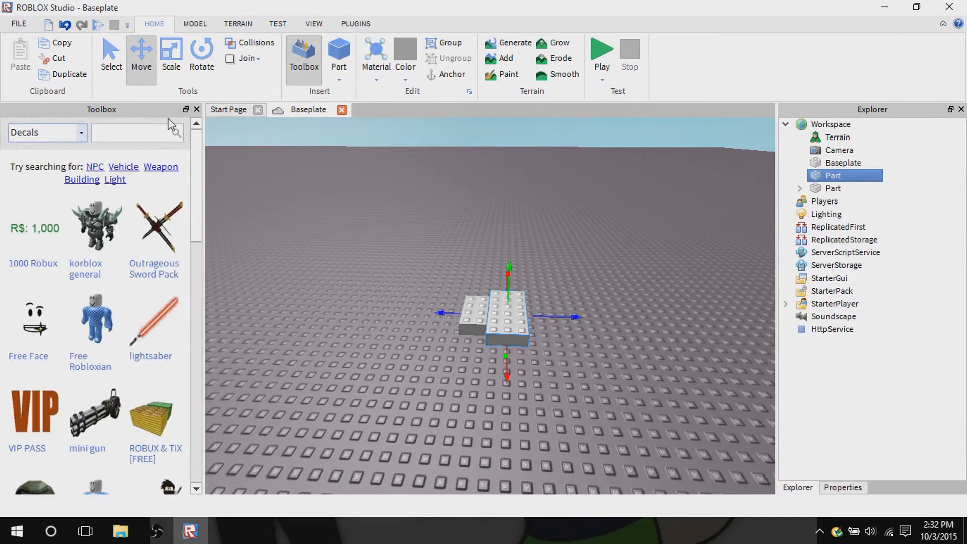
left_click(197, 109)
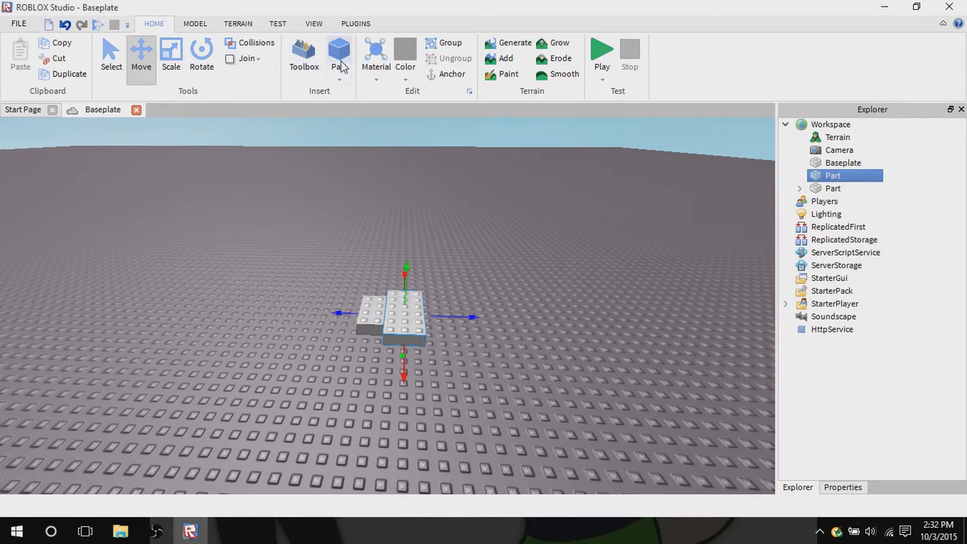
Check which part shapes can be inserted, and view the two parts on the baseplate more closely.
left_click(339, 79)
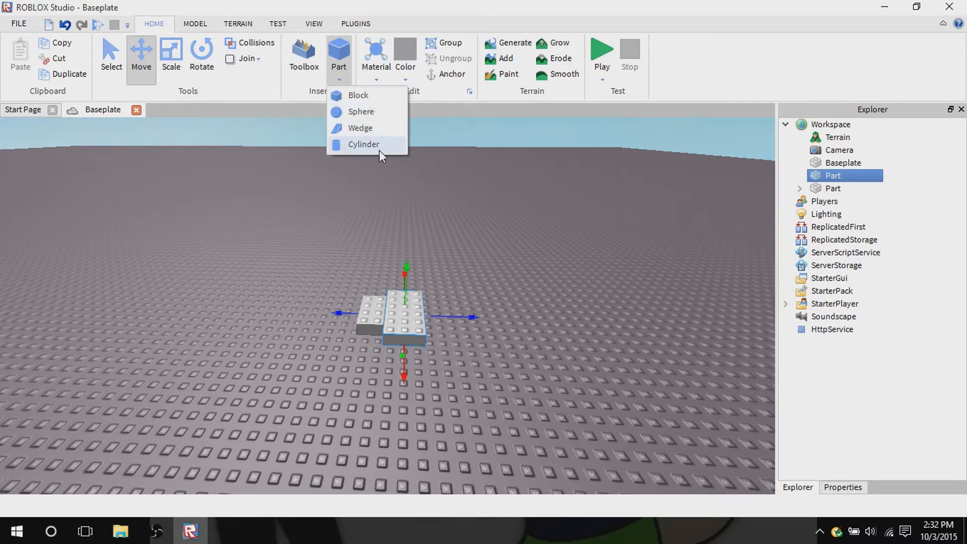
left_click(333, 85)
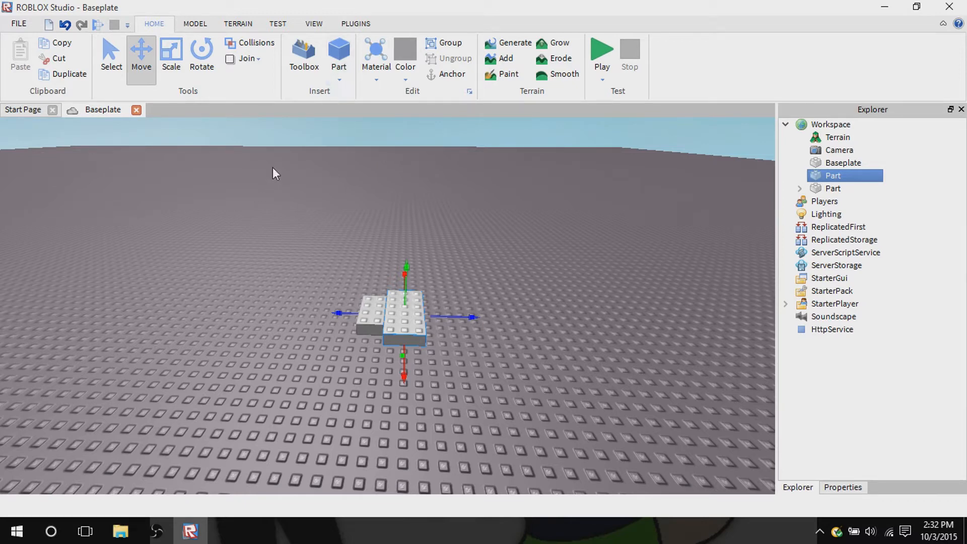
right_click_drag(273, 168, 366, 231)
scroll(366, 231, "up", 2)
scroll(388, 241, "down", 2)
key("d")
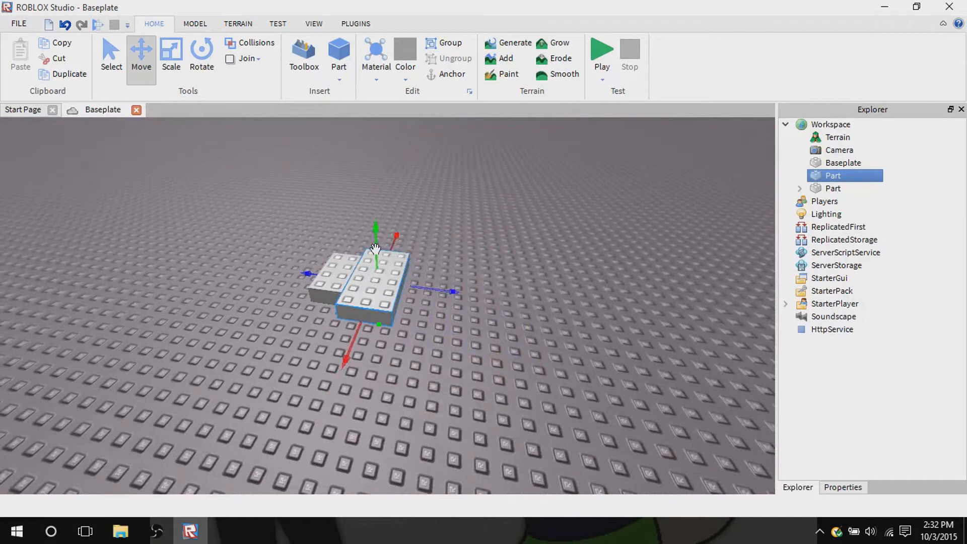
Look through the available part materials and the colour palette without applying any of them.
left_click(388, 82)
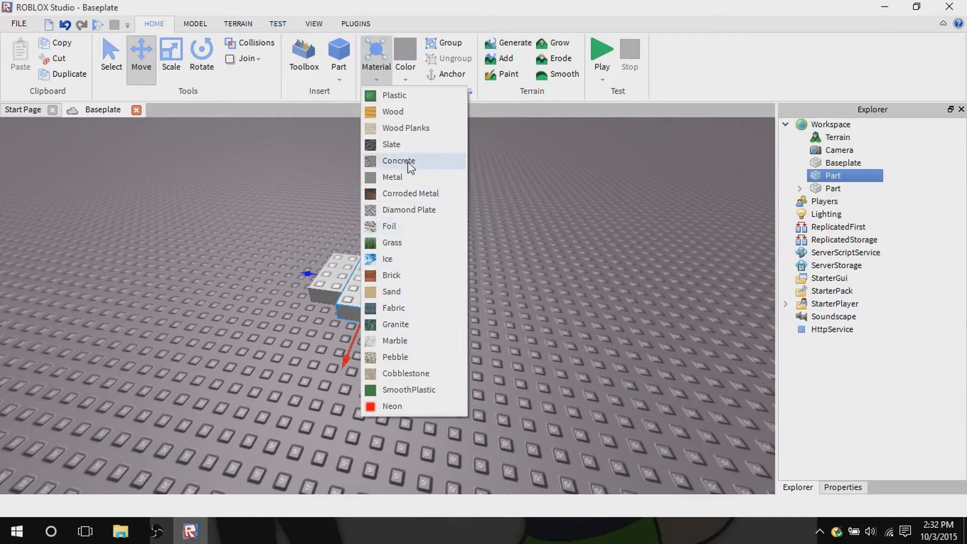
left_click(521, 212)
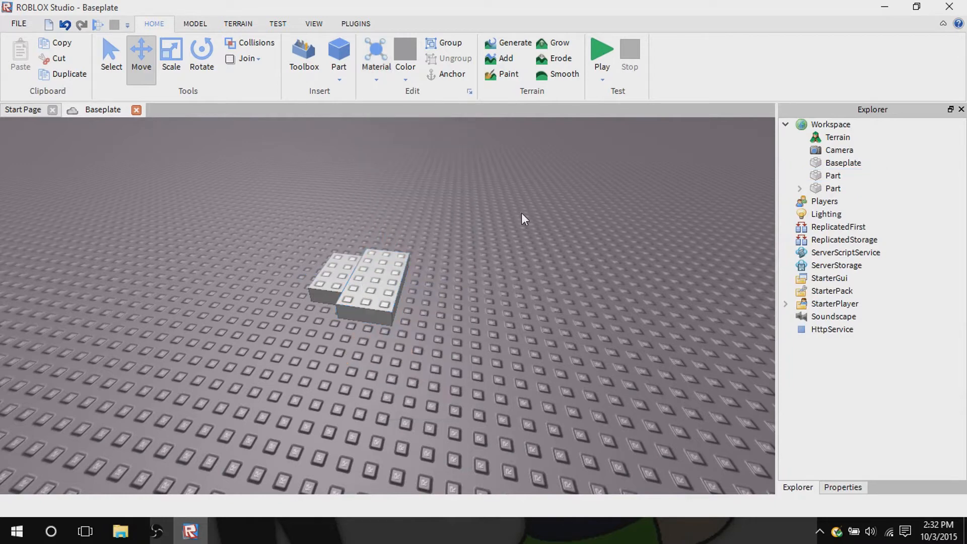
left_click(406, 78)
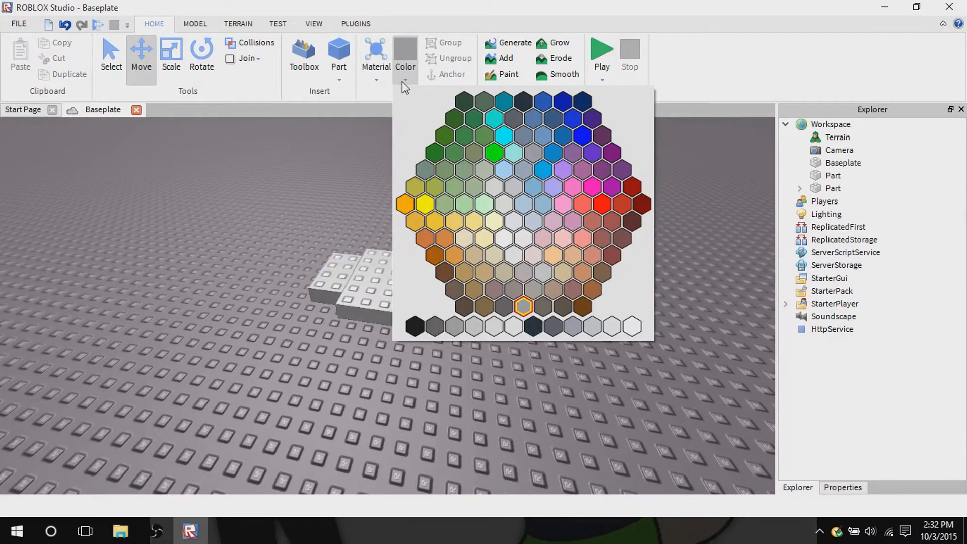
left_click(431, 81)
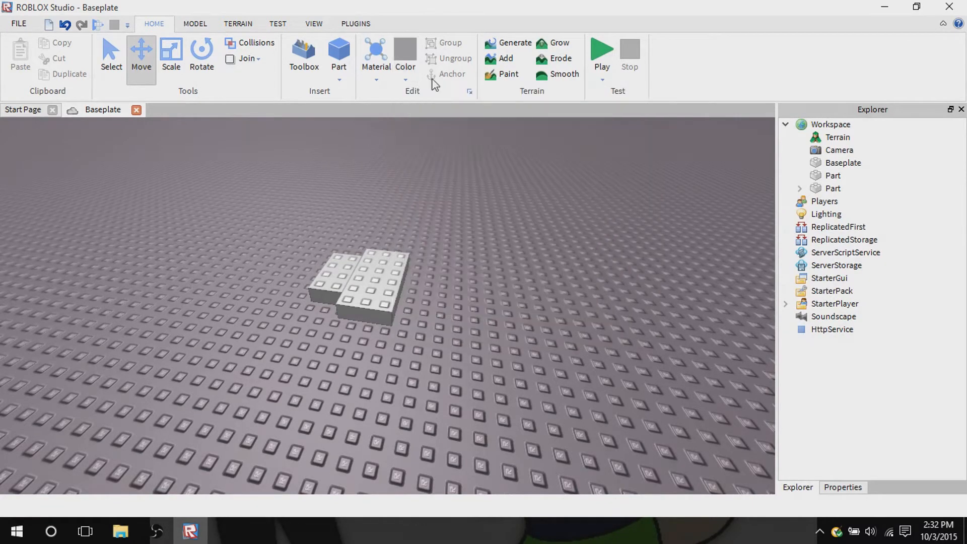
Group the two parts into one model and move it a short distance across the baseplate.
left_click_drag(418, 332, 365, 162)
left_click(448, 46)
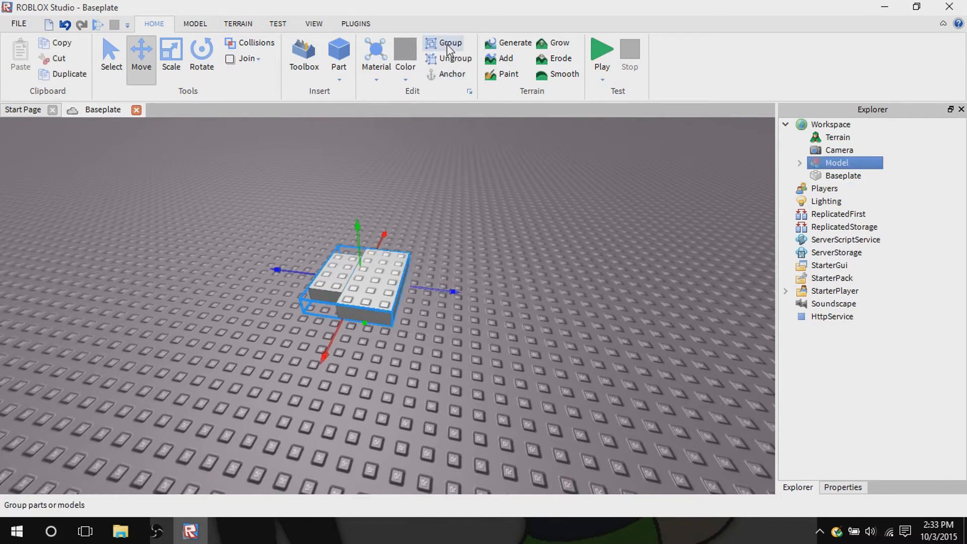
left_click(331, 311)
left_click_drag(365, 307, 393, 313)
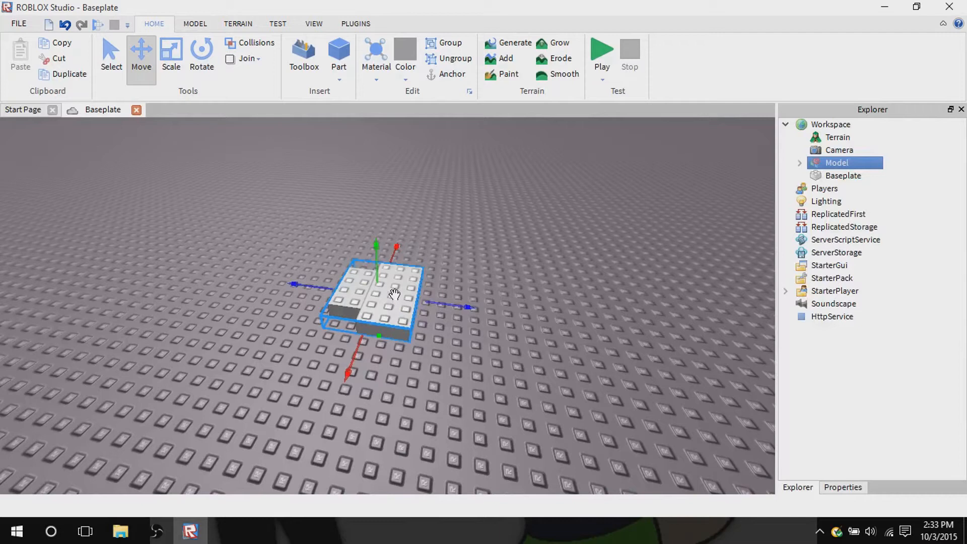
Ungroup the model and move the larger part slightly on its own.
left_click(453, 65)
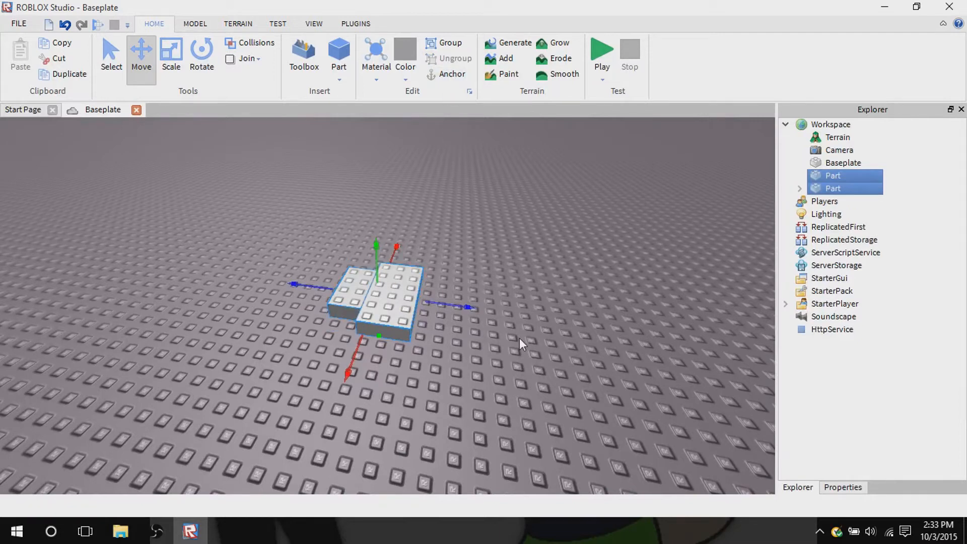
left_click(519, 338)
left_click(387, 280)
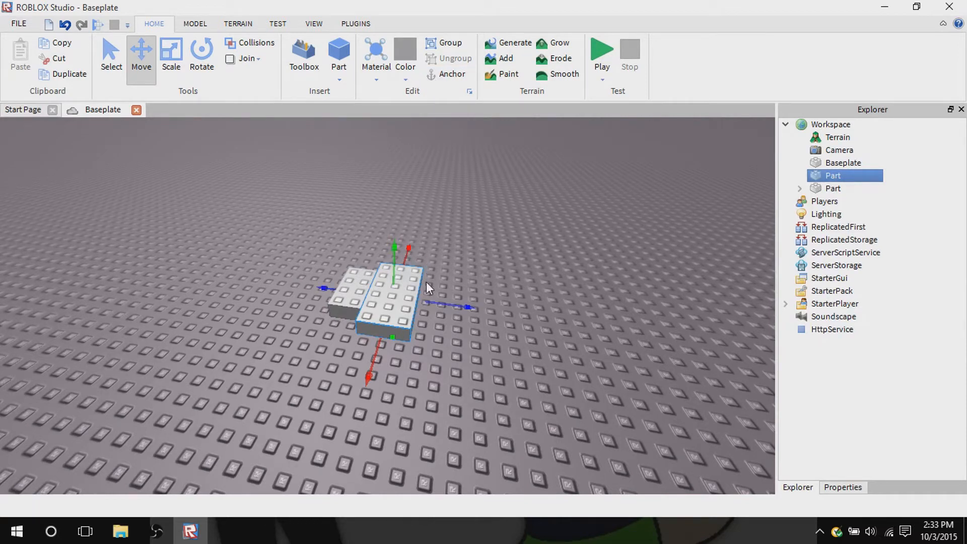
mouse_move(400, 316)
left_mouse_down()
mouse_move(438, 325)
mouse_move(443, 340)
mouse_move(409, 302)
mouse_move(377, 311)
mouse_move(405, 323)
left_mouse_up()
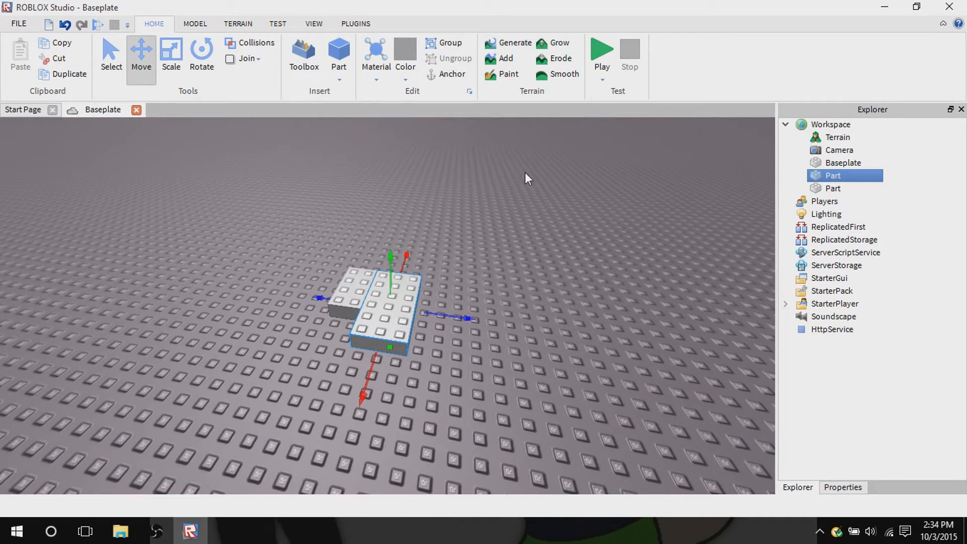
Check the Play and Run options available for testing the place.
left_click(602, 79)
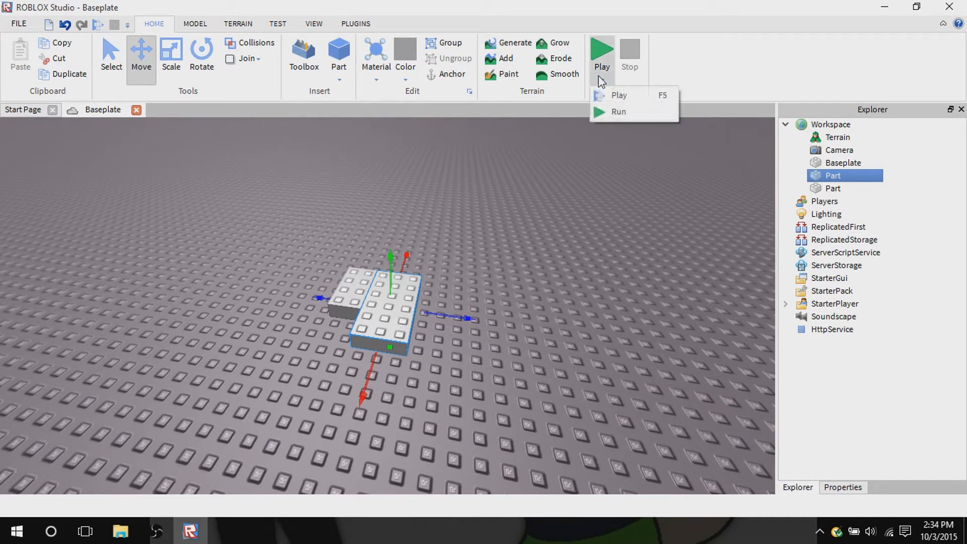
left_click(602, 80)
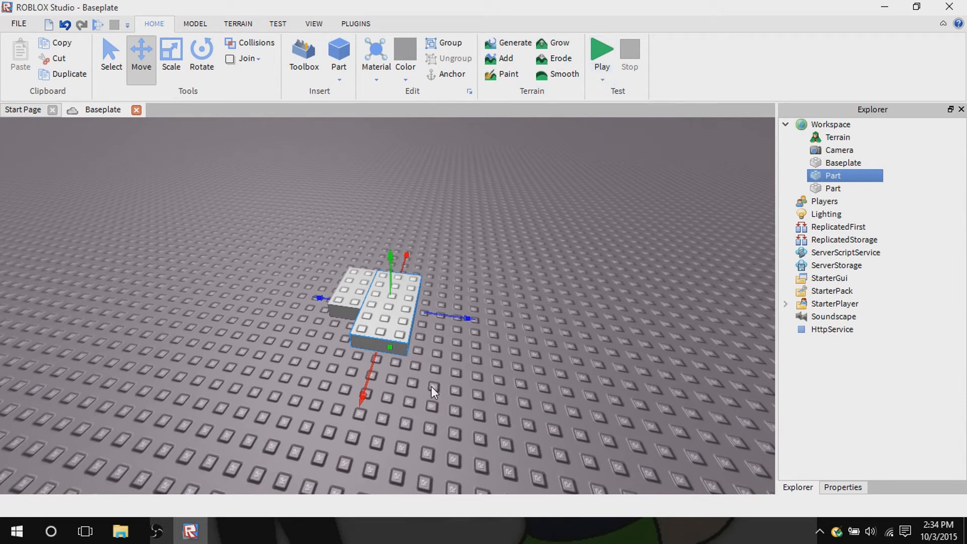
left_click(603, 80)
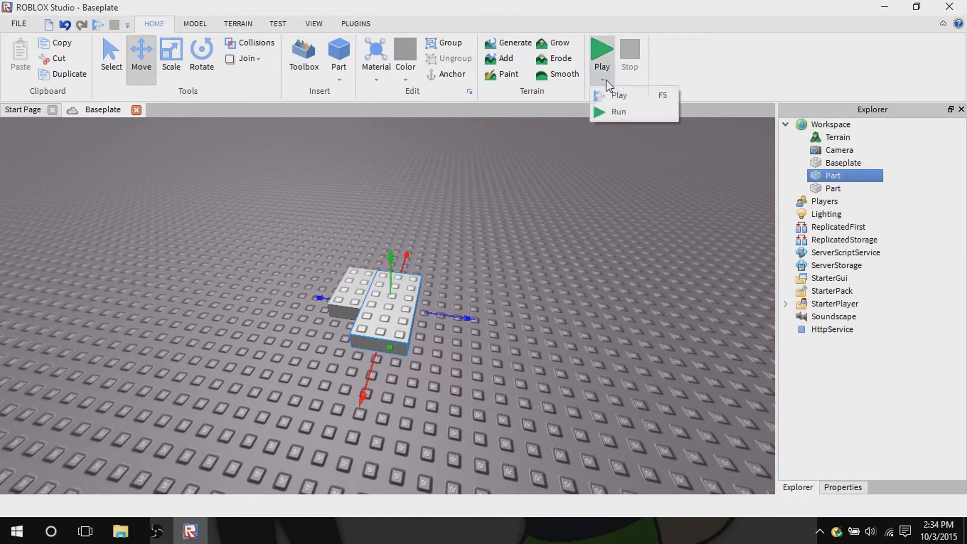
left_click(607, 80)
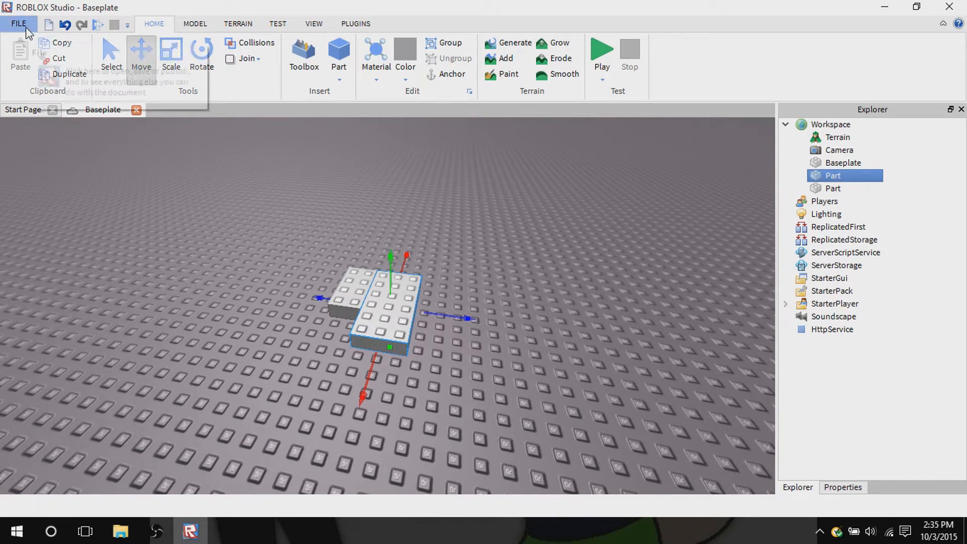
View the Start Page's game templates, return to the Baseplate place and review its file, publishing and recent-file options.
left_click(25, 109)
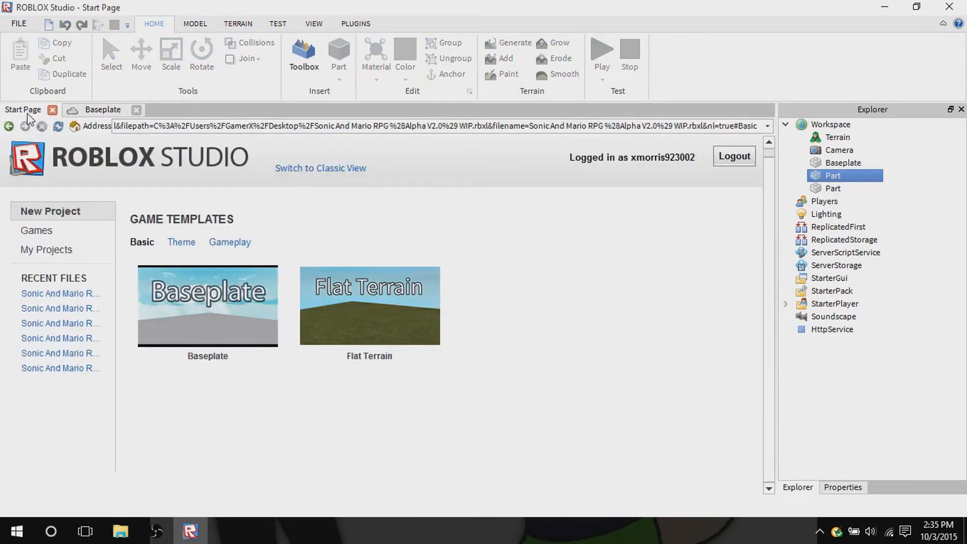
left_click(104, 110)
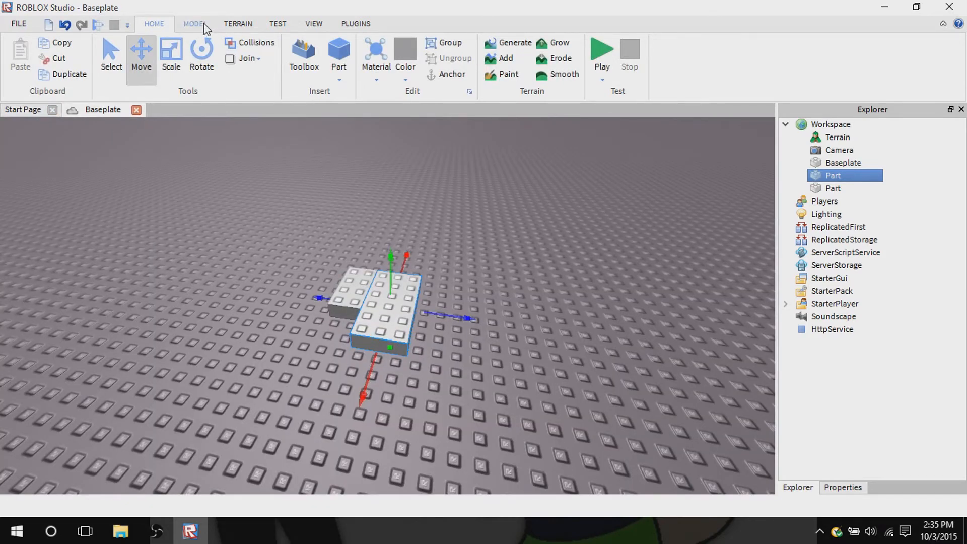
left_click(19, 25)
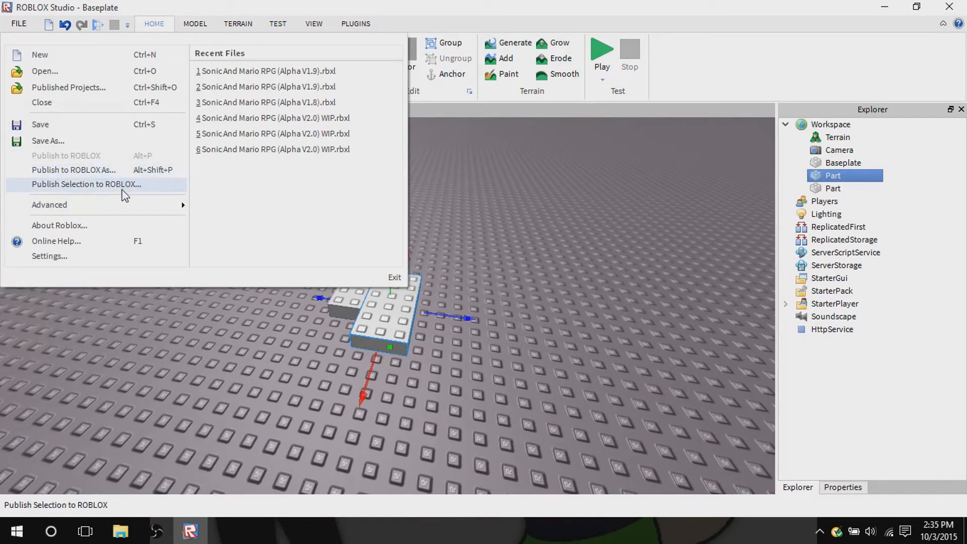
mouse_move(124, 202)
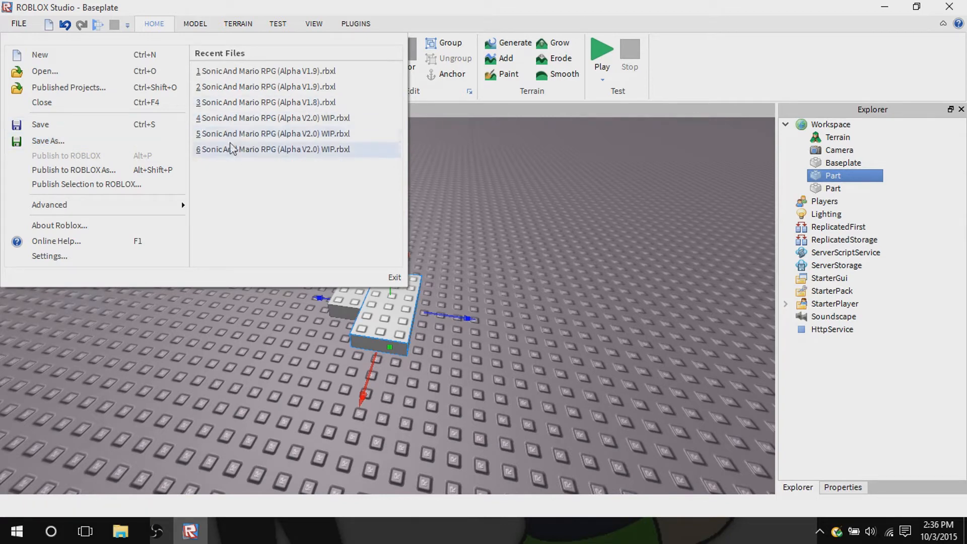
Show the Model tools, and briefly check the running recording in Open Broadcaster Software before returning to the Baseplate place.
left_click(197, 25)
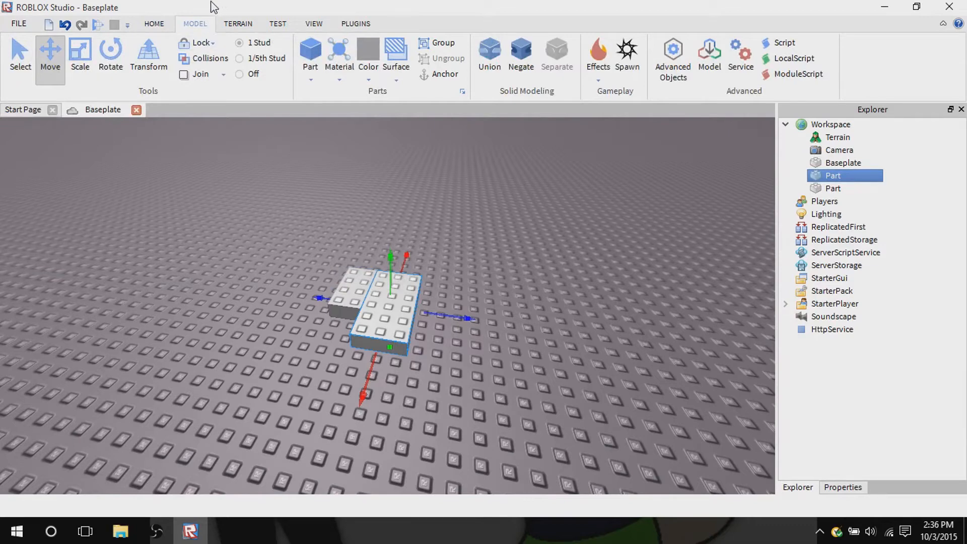
left_click(156, 531)
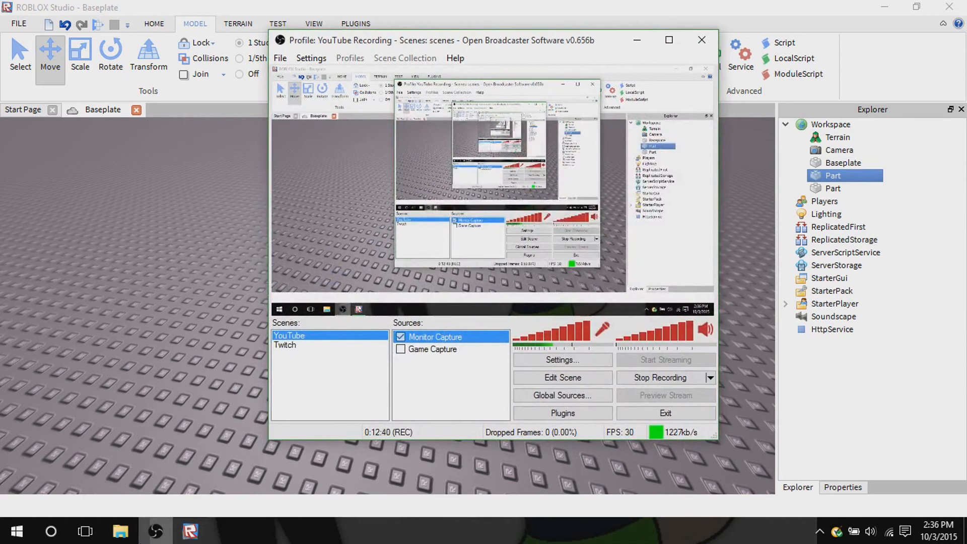
left_click(637, 40)
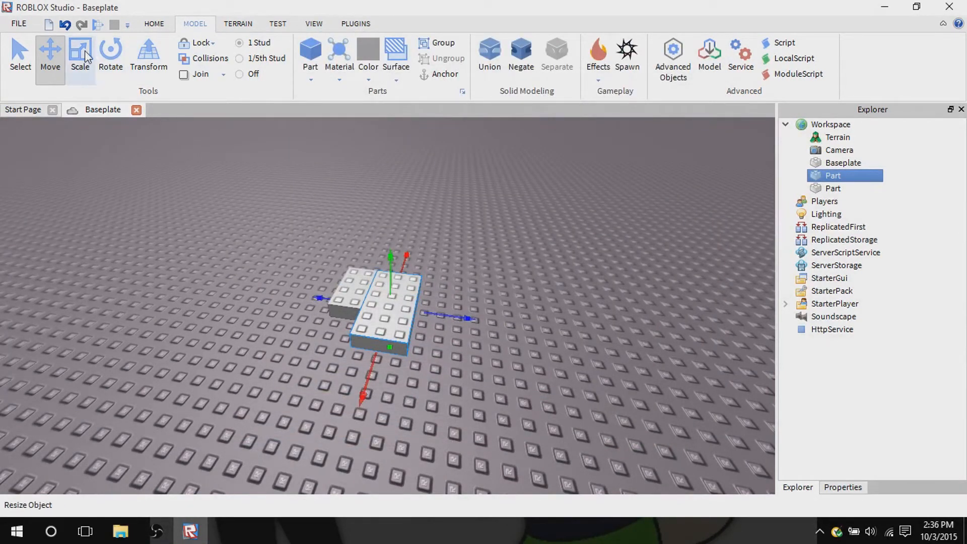
Show the handles of the Move, Scale and Rotate tools on the larger part.
left_click(30, 67)
left_click(52, 55)
left_click(78, 54)
left_click(101, 59)
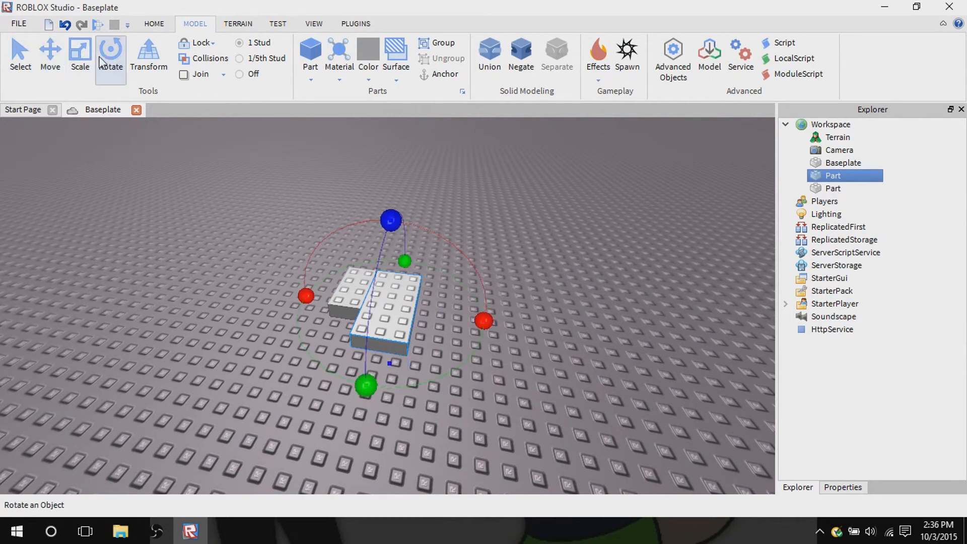
Using the Transform tool, move the larger part away from the smaller one and try adjusting it up and down.
left_click(150, 63)
left_click_drag(398, 313, 441, 332)
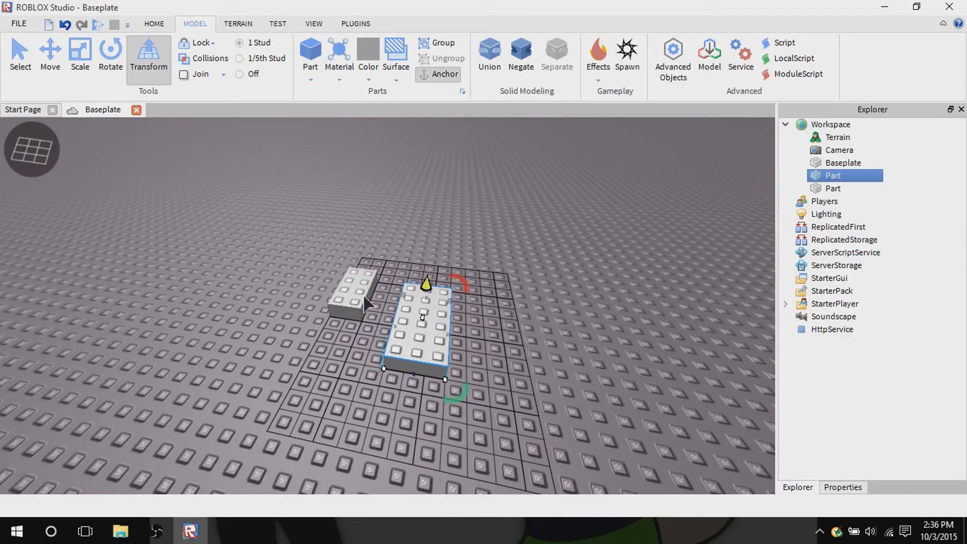
left_click_drag(430, 279, 477, 282)
left_click(428, 305)
mouse_move(415, 374)
left_mouse_down()
mouse_move(410, 392)
mouse_move(415, 375)
left_mouse_up()
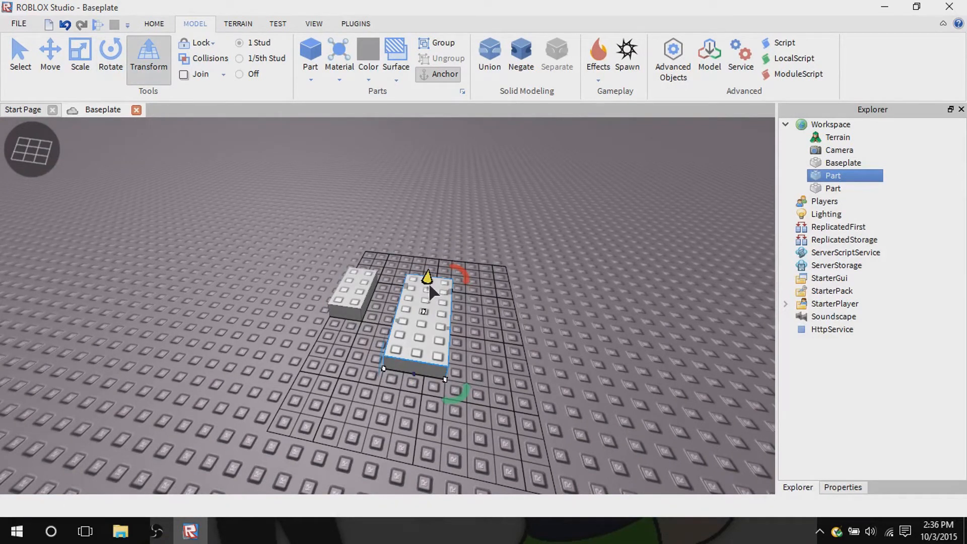
right_click_drag(423, 406, 423, 406)
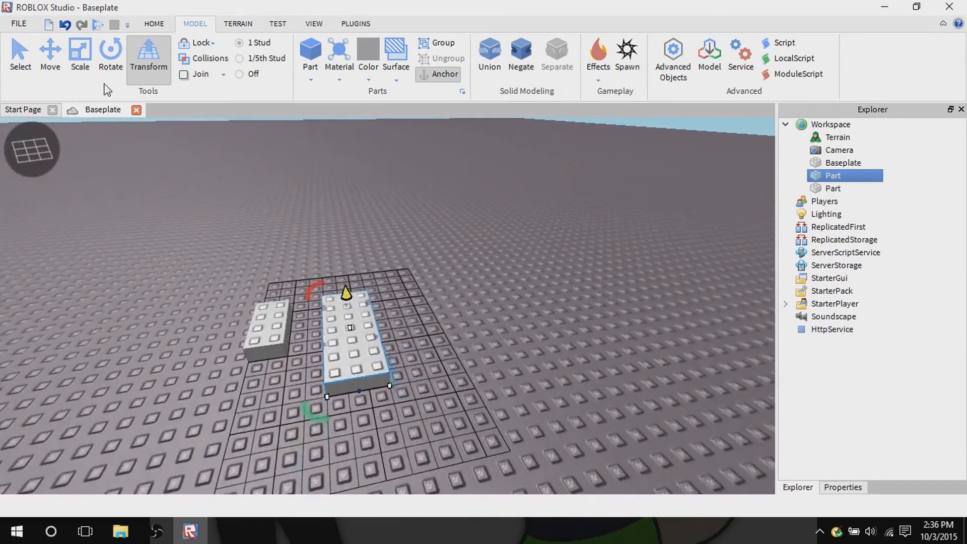
right_click_drag(347, 392, 347, 392)
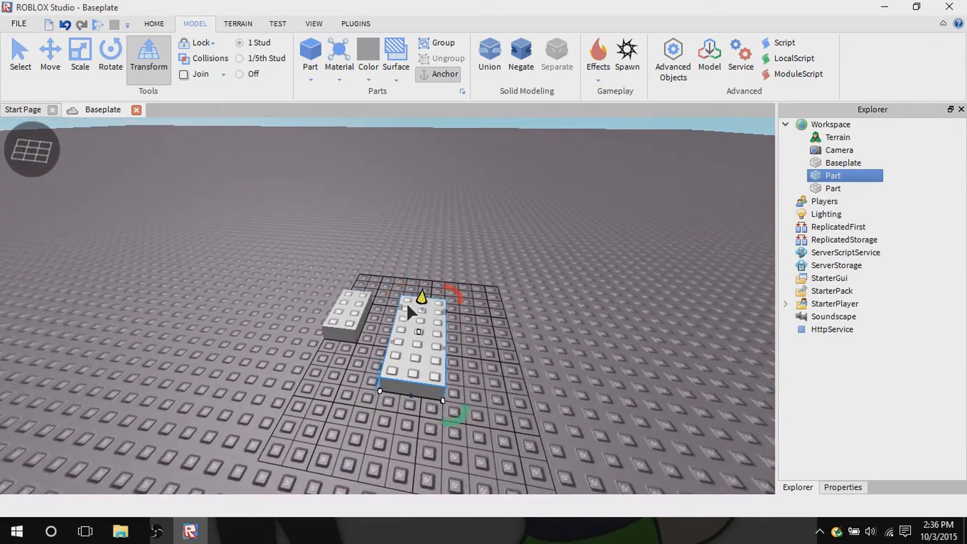
left_click_drag(420, 297, 435, 288)
left_click_drag(436, 295, 434, 299)
Move the smaller part up against the side of the larger part with the Transform tool.
right_click_drag(442, 324, 473, 339)
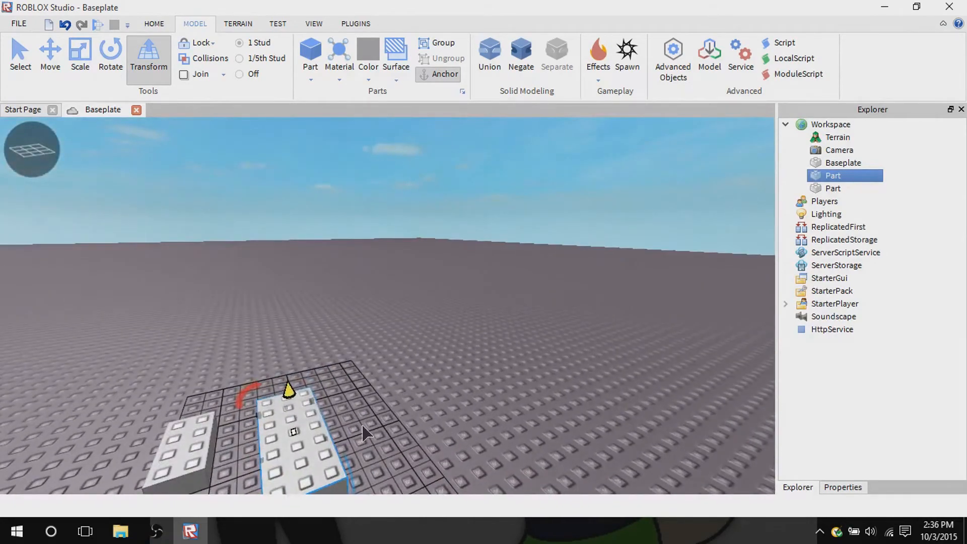
scroll(343, 433, "down", 1)
right_click_drag(343, 436, 342, 438)
right_click_drag(434, 357, 435, 358)
left_click_drag(334, 297, 364, 317)
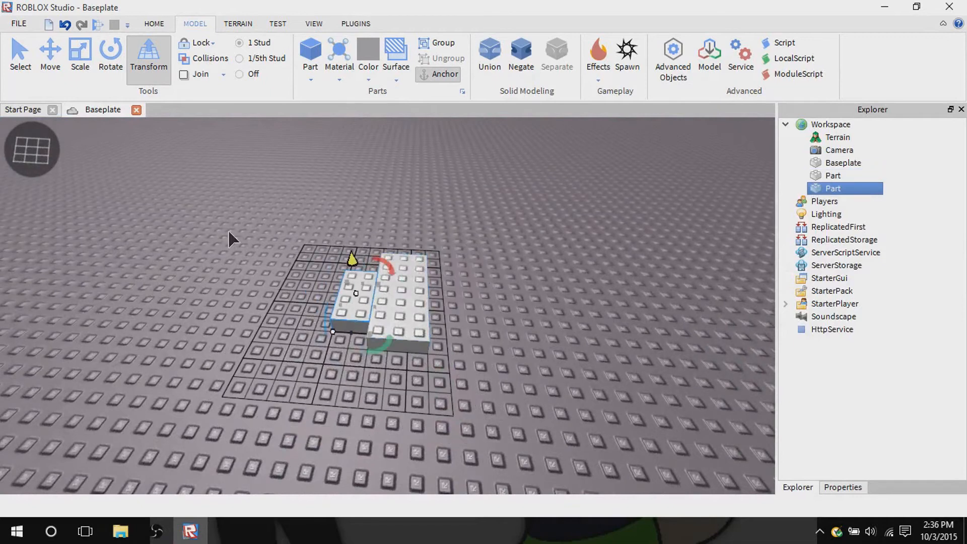
Try Transform's grid plane selection on the parts and shift the smaller part slightly along the larger part's side.
left_click(44, 158)
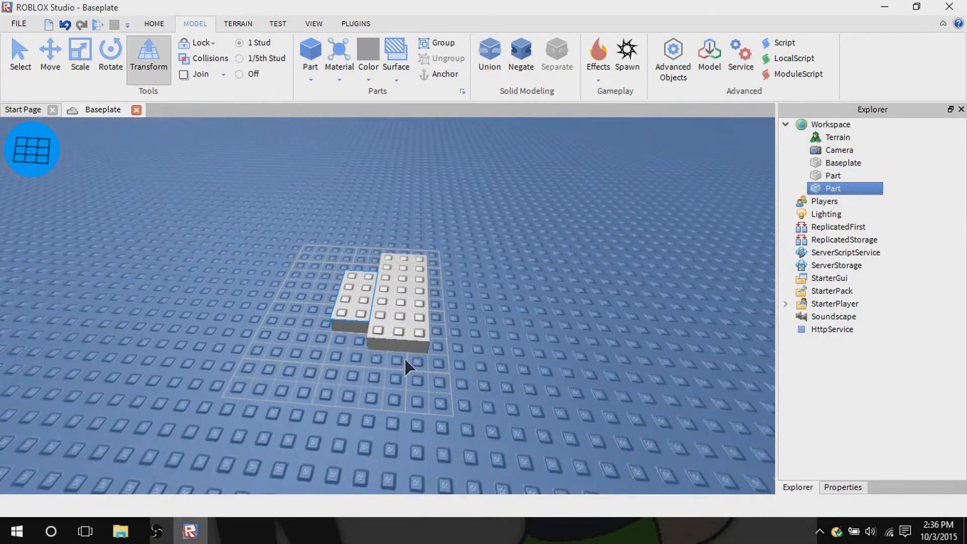
left_click(384, 288)
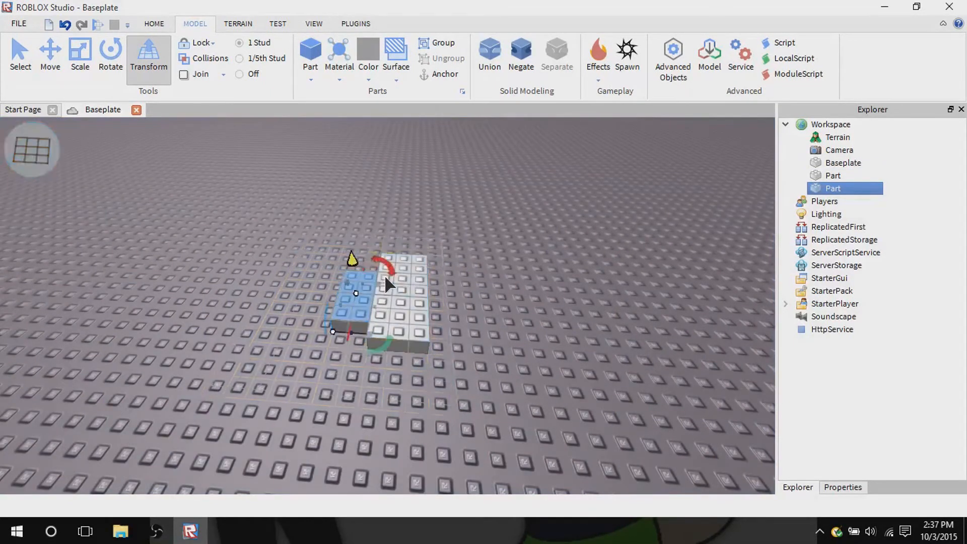
mouse_move(355, 311)
left_mouse_down()
mouse_move(368, 274)
mouse_move(358, 300)
left_mouse_up()
left_click(45, 161)
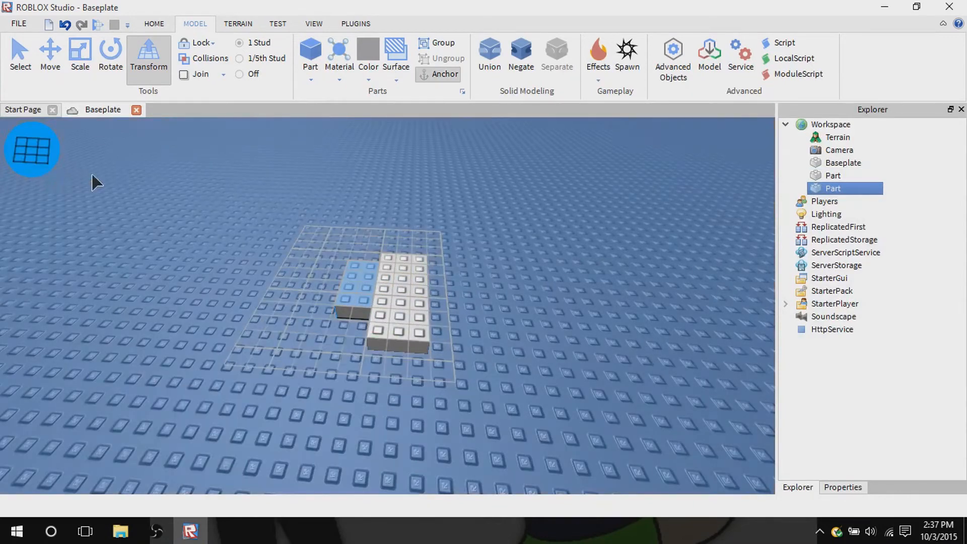
left_click(391, 307)
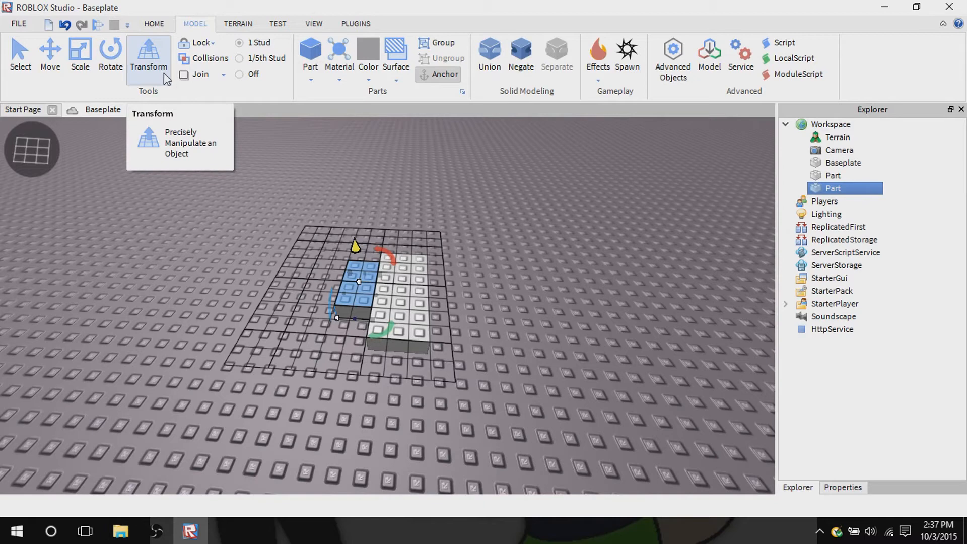
Clear the selection, reselect the smaller part and switch from Transform to the Select tool.
right_click(164, 73)
left_click(136, 232)
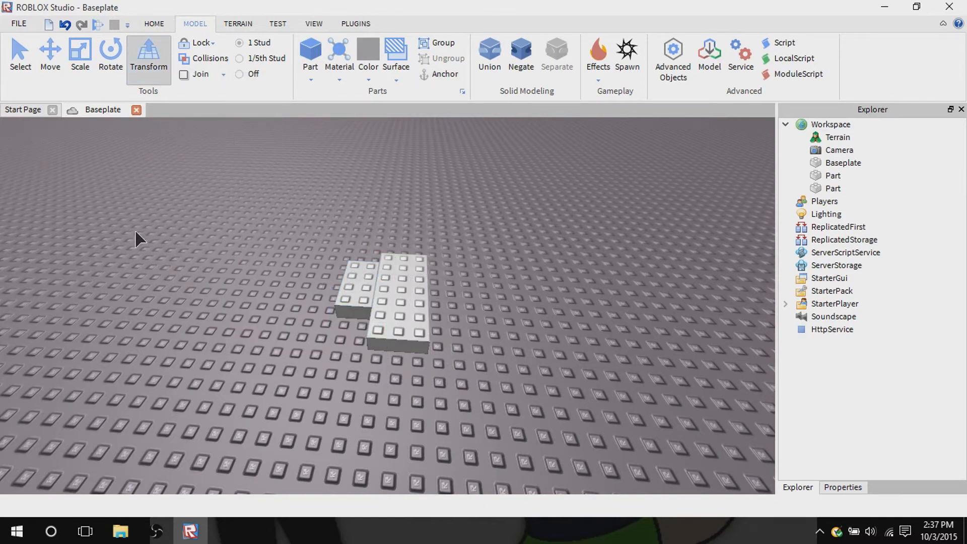
left_click(361, 295)
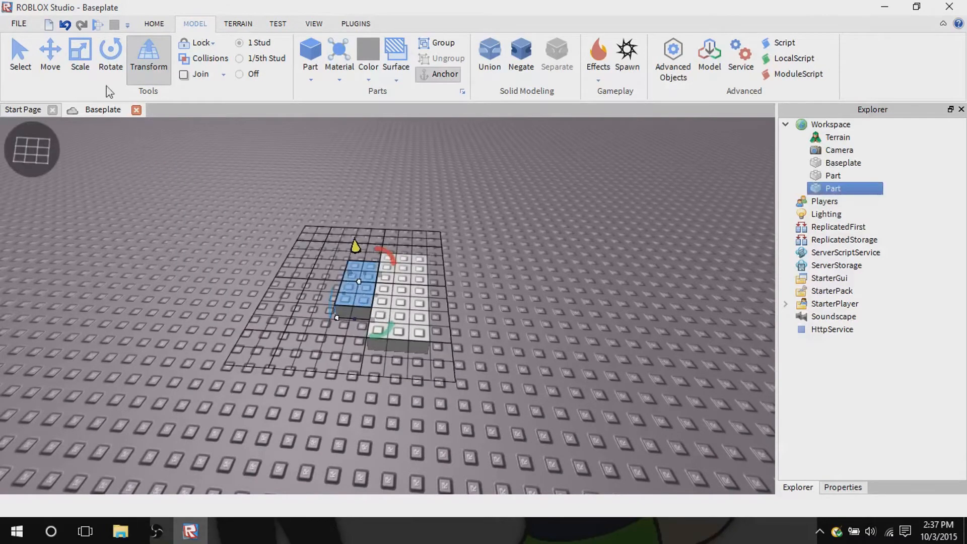
left_click(18, 57)
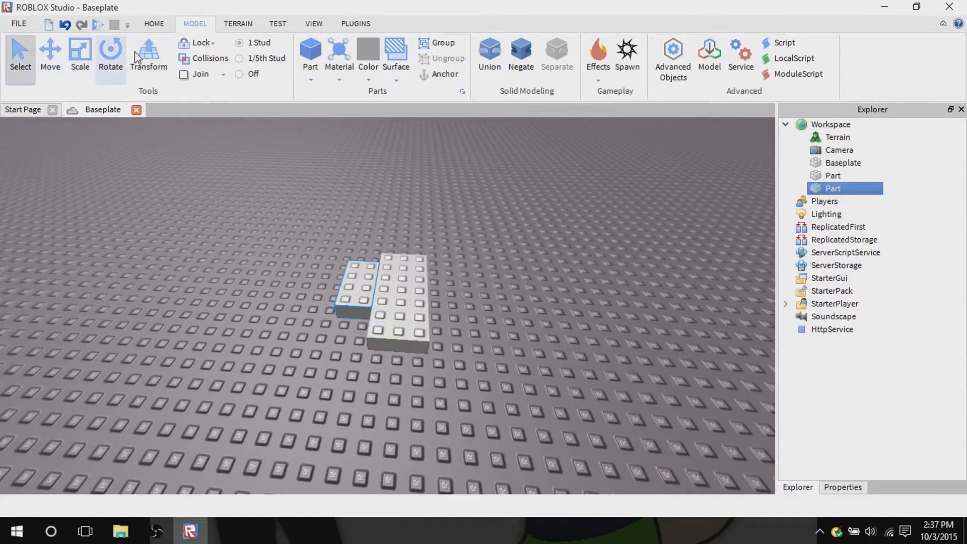
Lock the larger part with the Lock Tool and test whether it can still be moved with the Select tool.
left_click(204, 48)
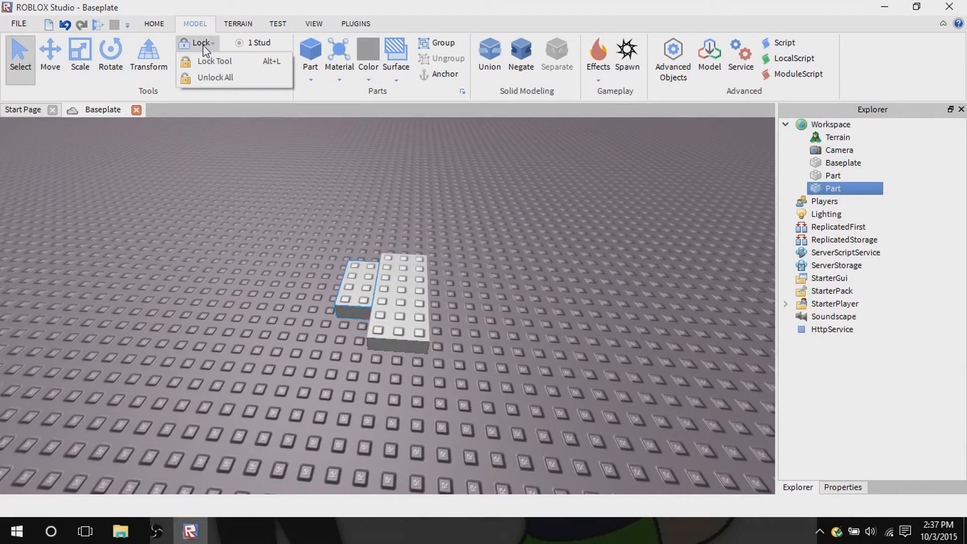
left_click(227, 64)
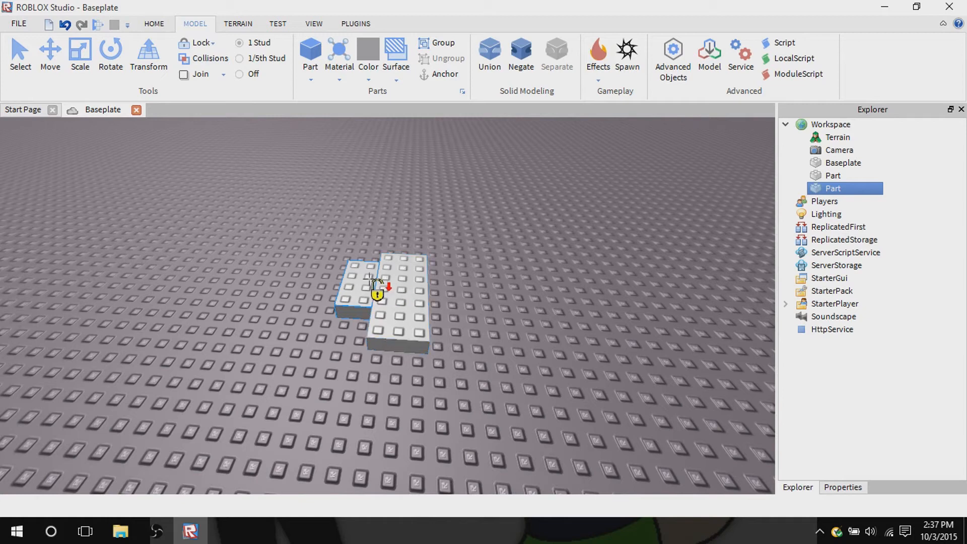
left_click(20, 56)
left_click_drag(413, 312, 565, 165)
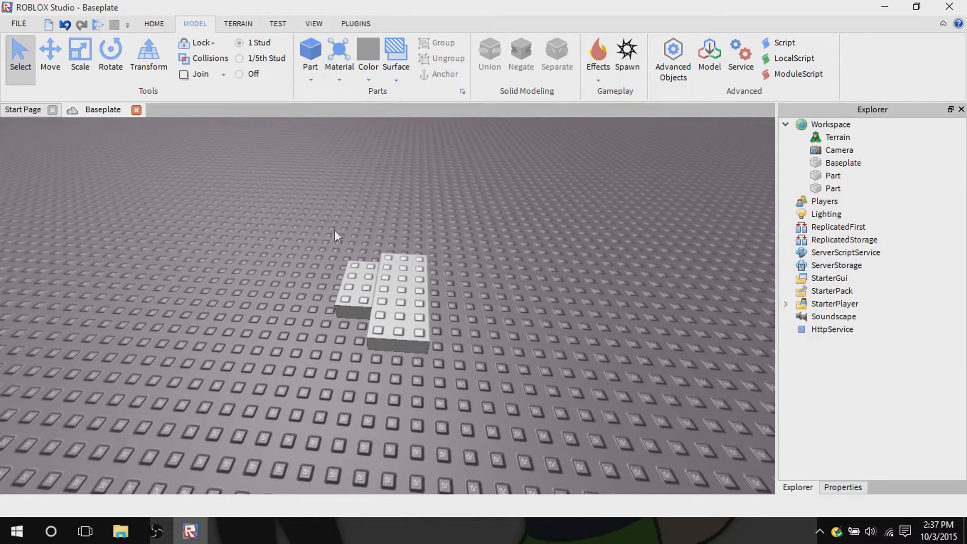
Unlock the larger part with the Lock Tool, apply Unlock All and return to the Select tool.
left_click(201, 42)
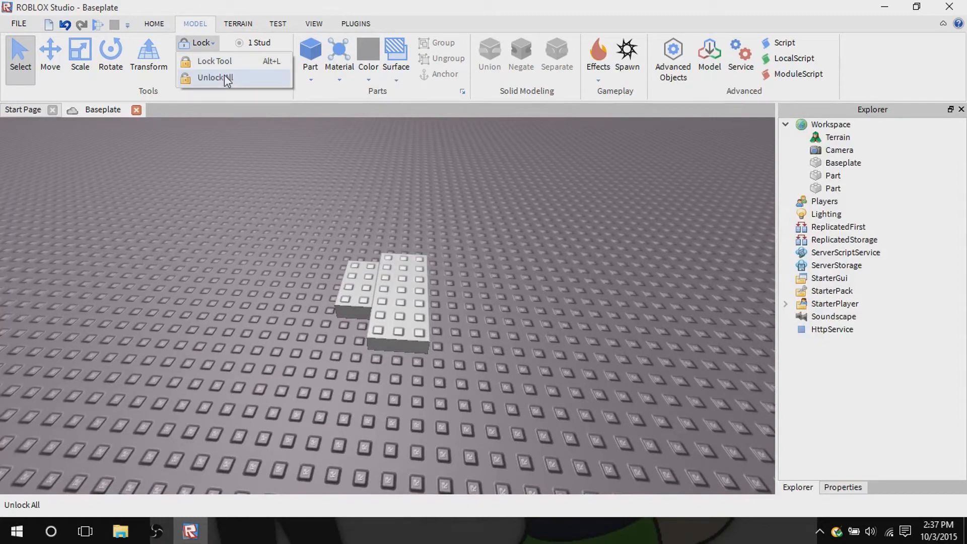
left_click(235, 62)
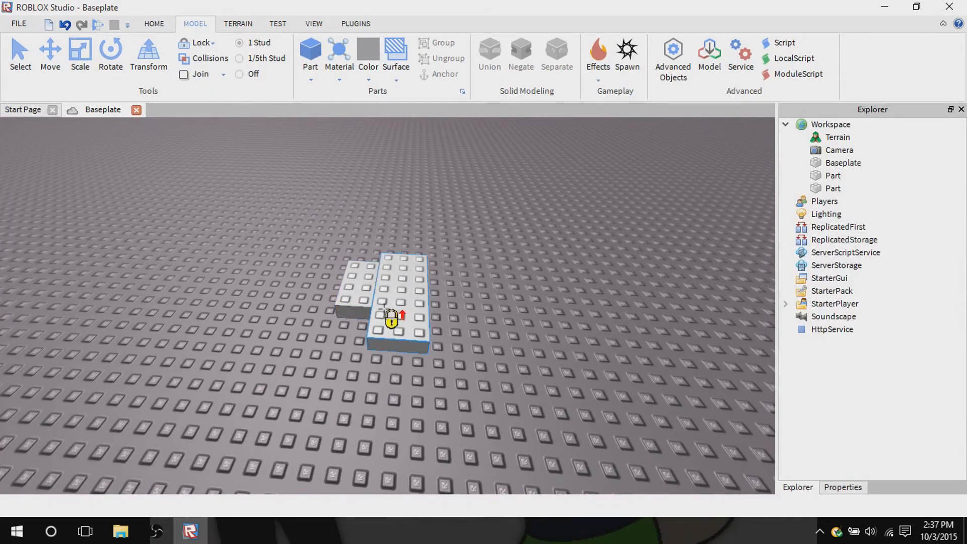
left_click(210, 44)
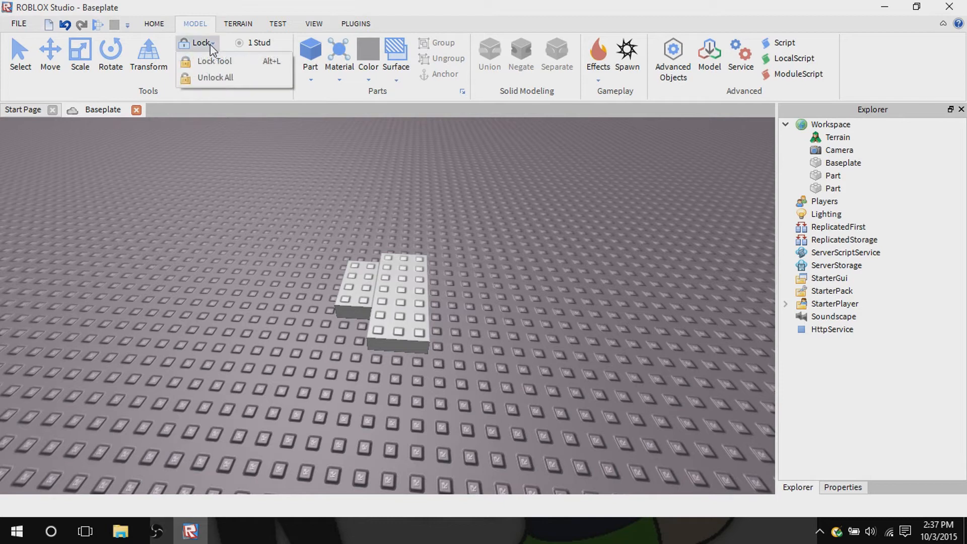
left_click(217, 82)
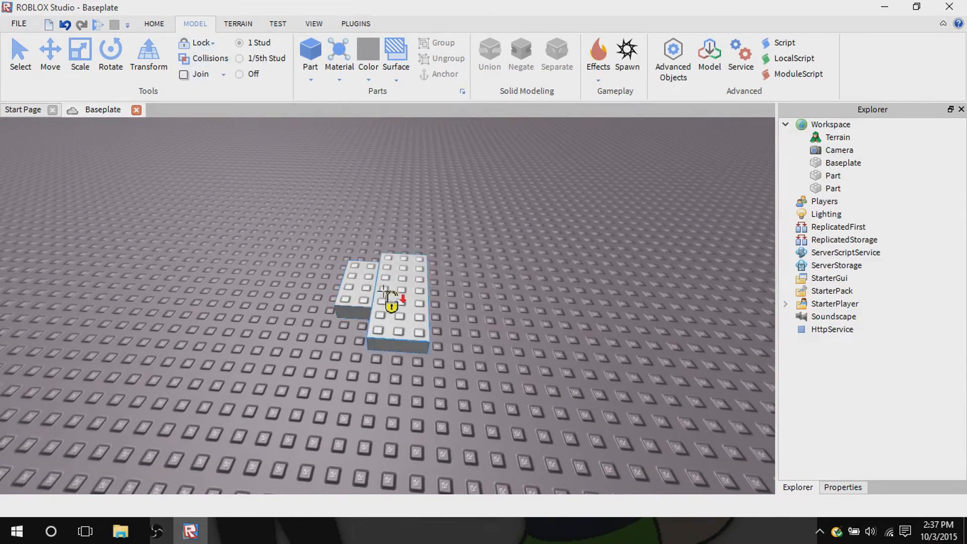
left_click(22, 63)
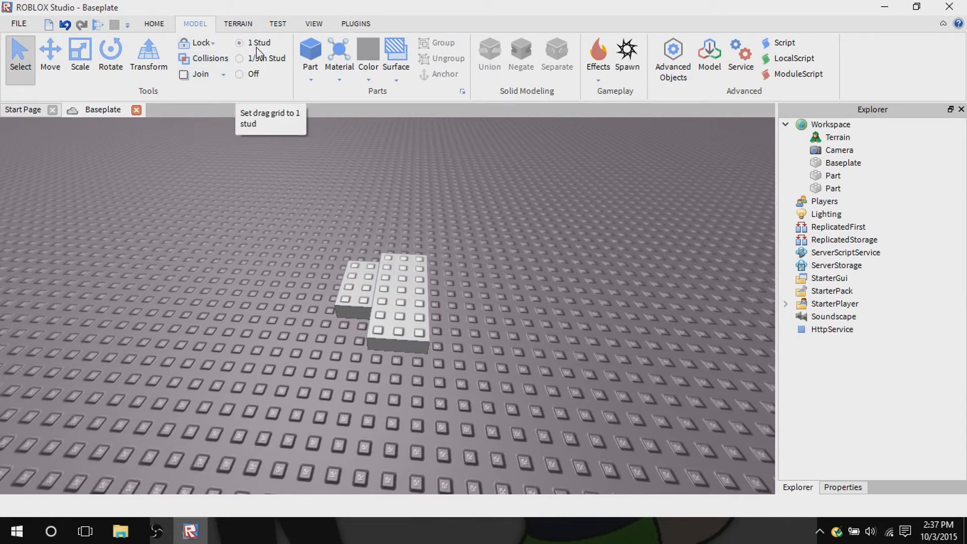
Try moving objects with the drag grid at 1/5th Stud, and undo the accidental displacement of the baseplate.
left_click(355, 284)
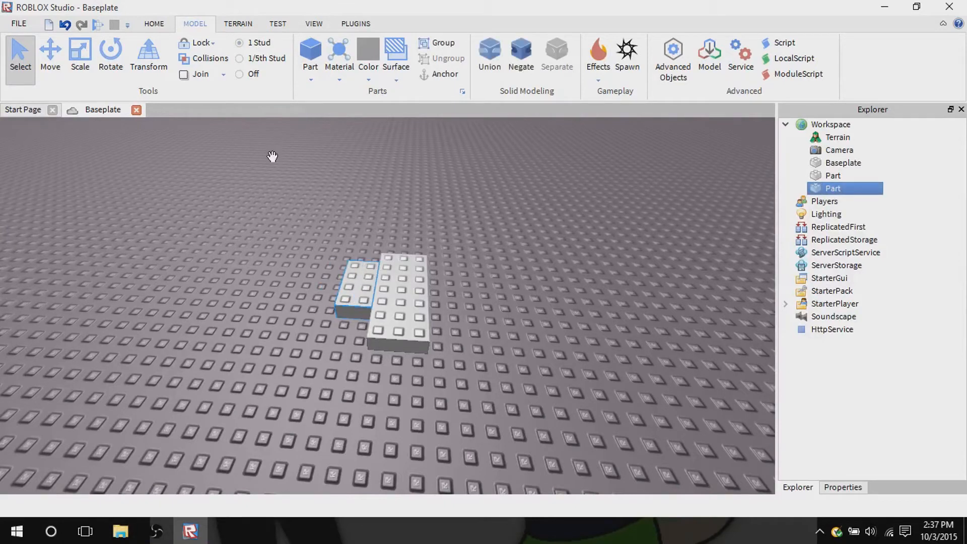
left_click_drag(352, 241, 369, 279)
left_click(368, 279)
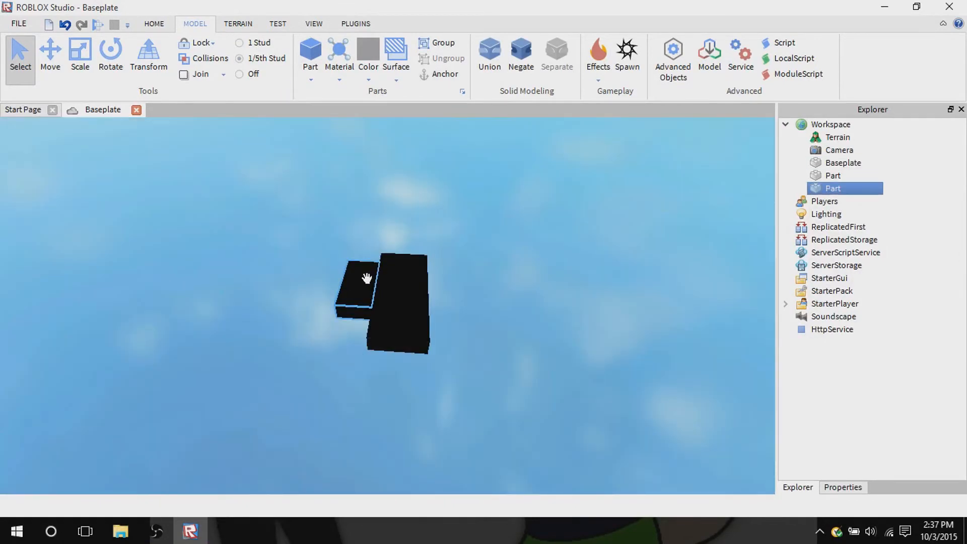
right_click_drag(369, 281, 371, 297)
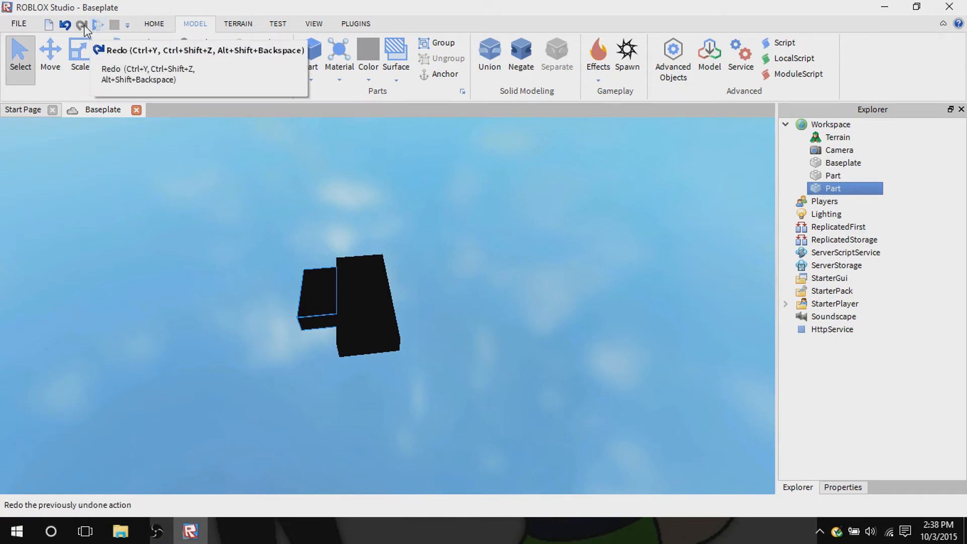
left_click(65, 26)
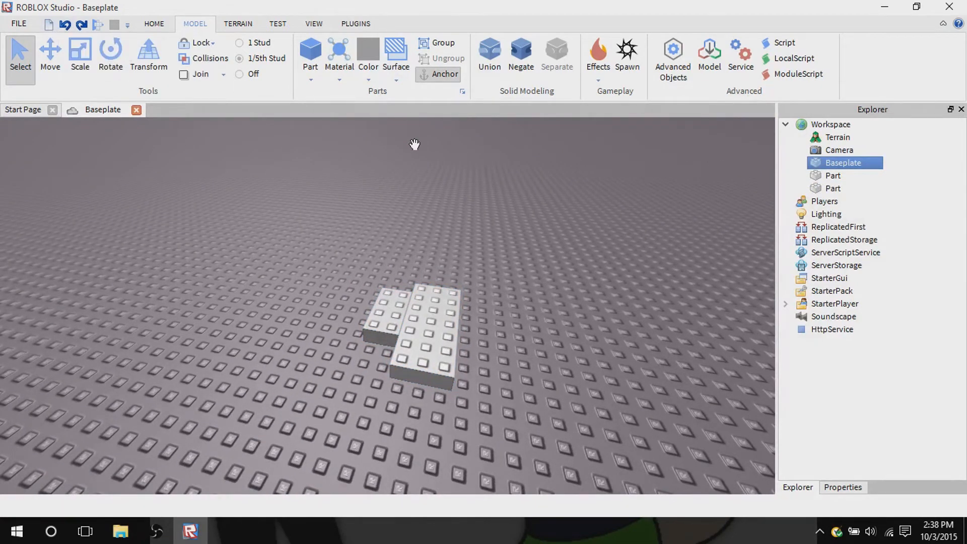
Review the commands available for customizing the Quick Access Toolbar without changing any.
left_click(128, 25)
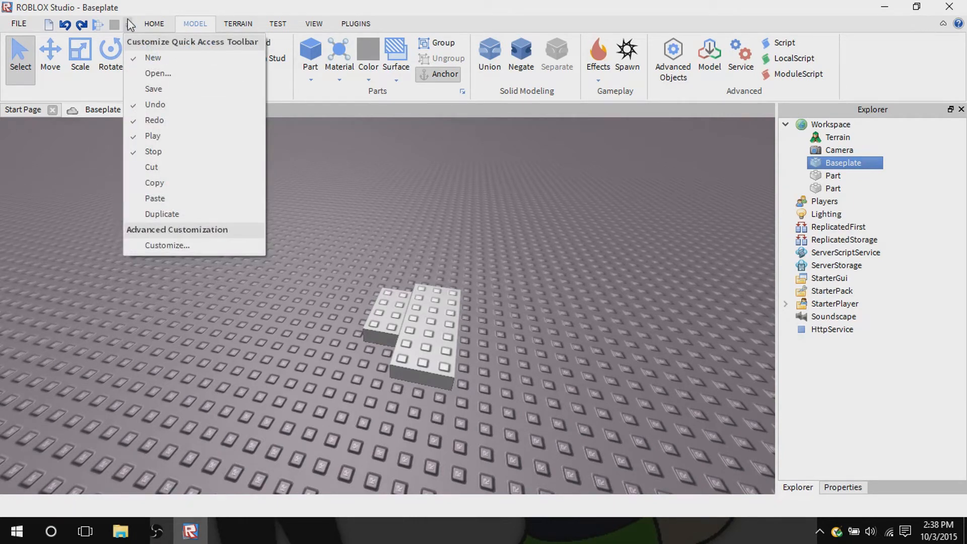
left_click(128, 20)
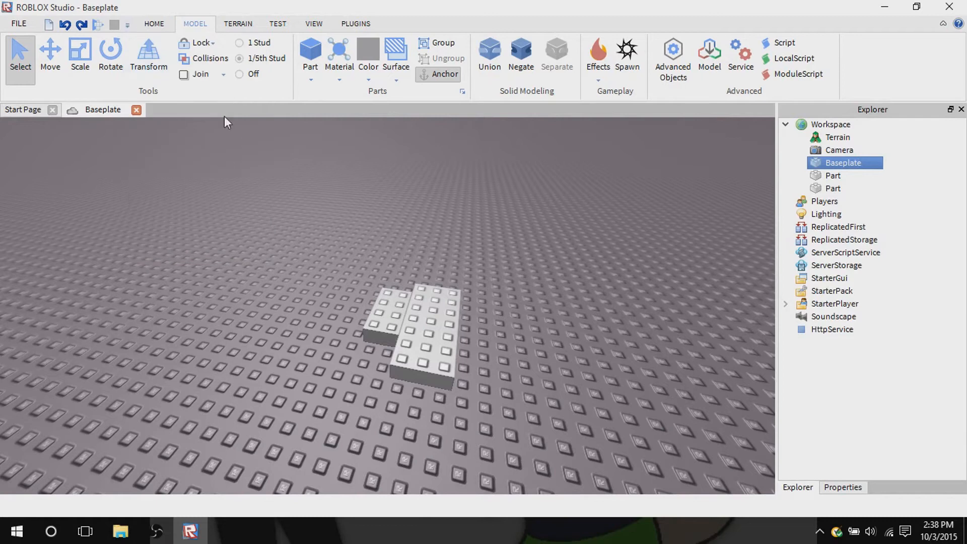
left_click(128, 25)
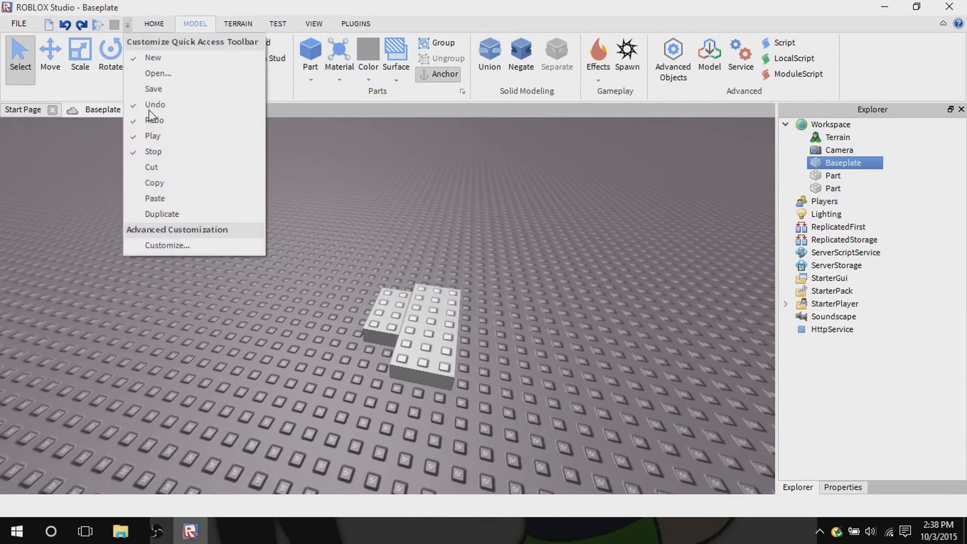
left_click(129, 24)
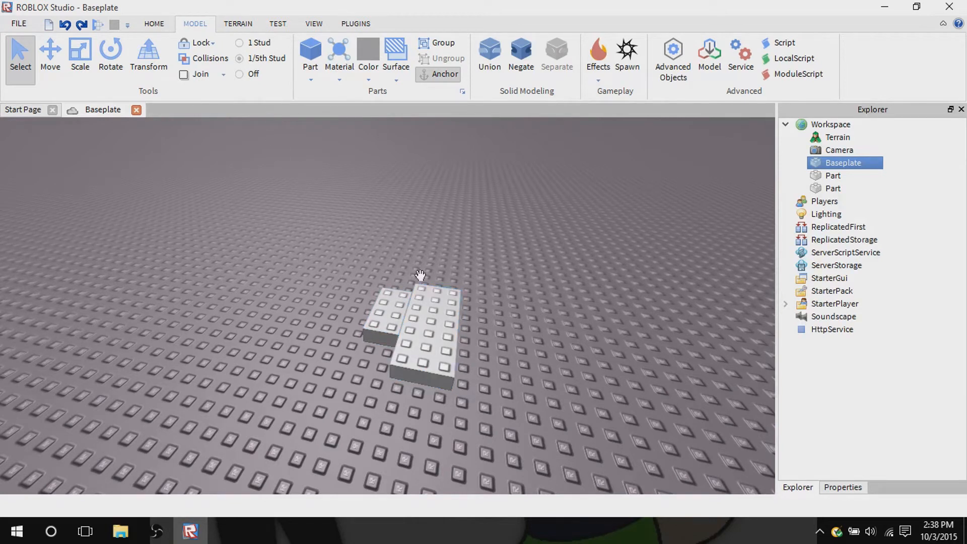
Turn the drag grid off, move the larger part slightly along the smaller one, and set the grid to 1 Stud.
left_click_drag(447, 341, 436, 316)
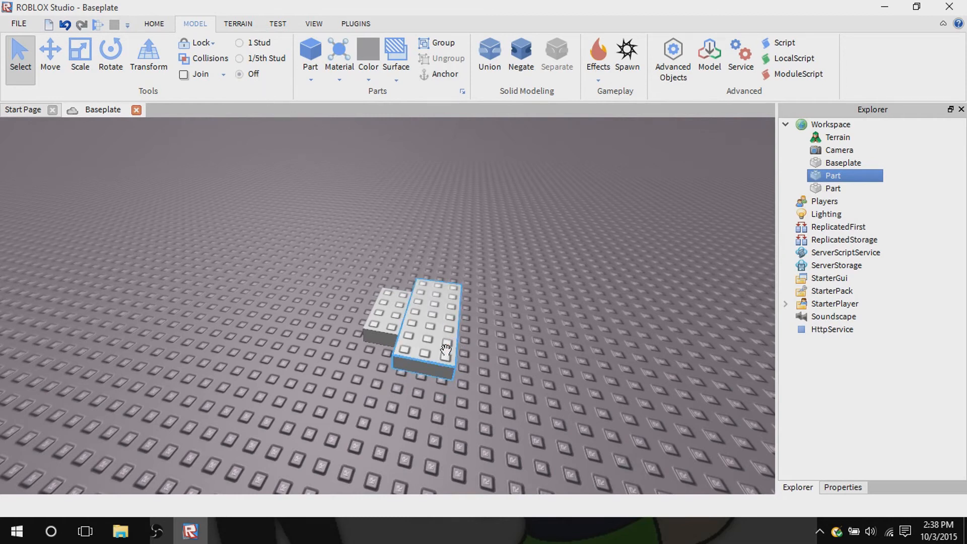
mouse_move(450, 351)
left_mouse_down()
mouse_move(474, 365)
mouse_move(477, 355)
mouse_move(455, 346)
mouse_move(469, 354)
left_mouse_up()
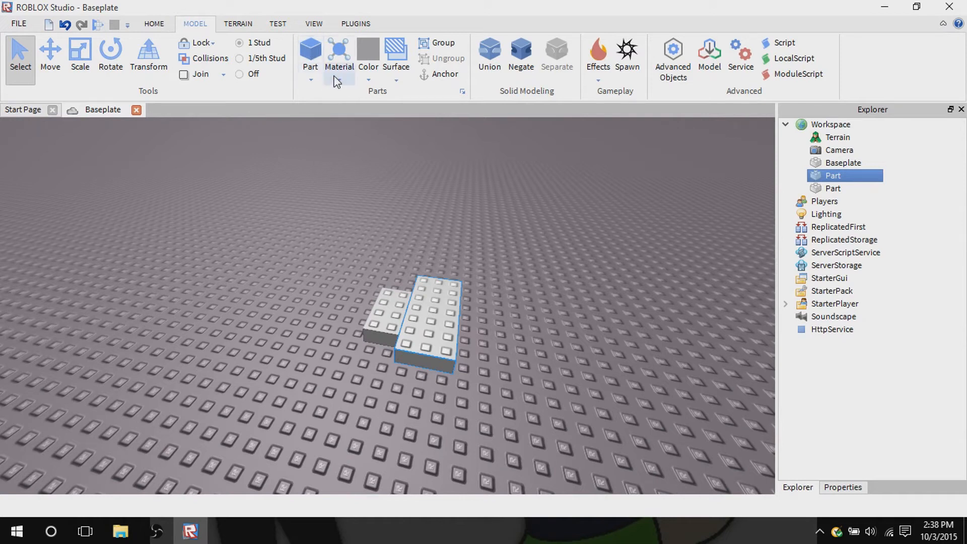
Apply the Universal surface to the top face of the larger part and view the result.
left_click(397, 81)
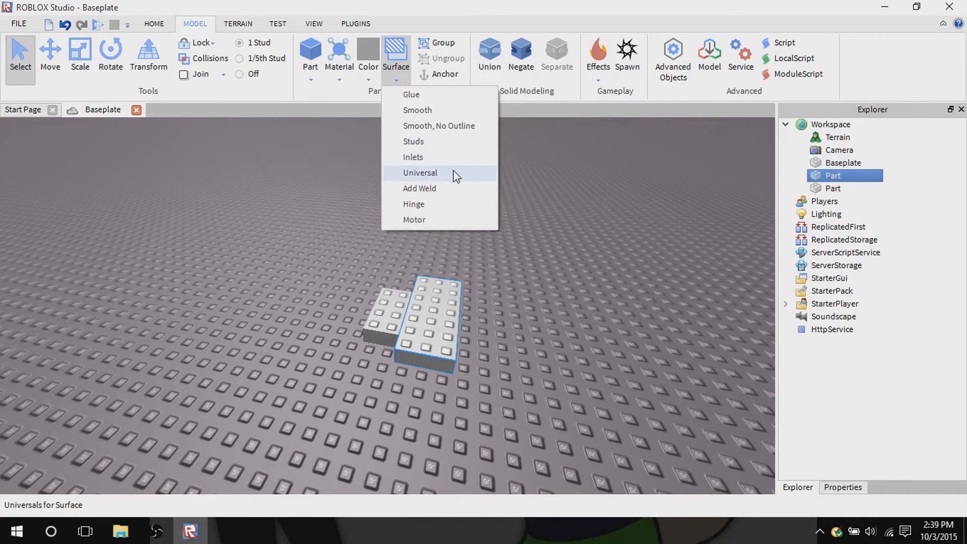
left_click(420, 172)
left_click(454, 353)
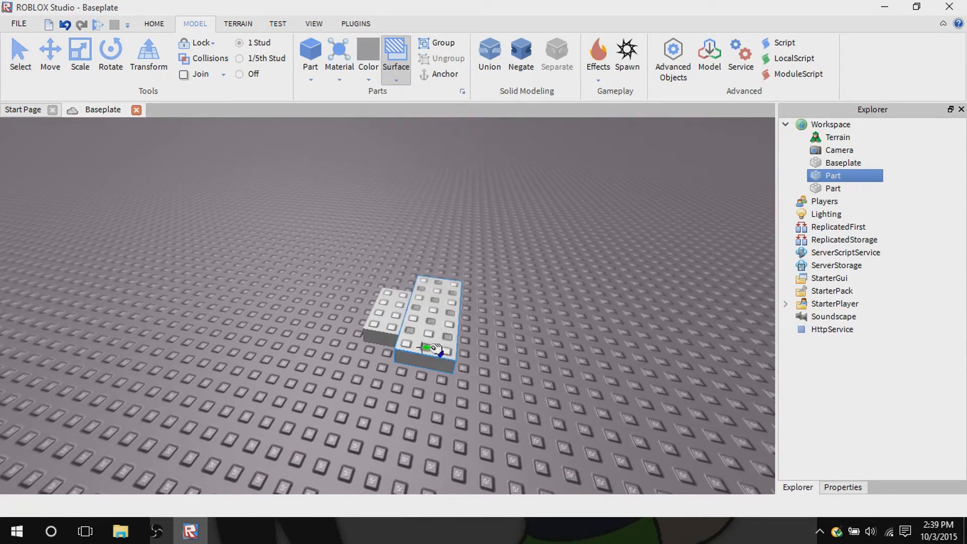
right_click_drag(496, 379, 496, 379)
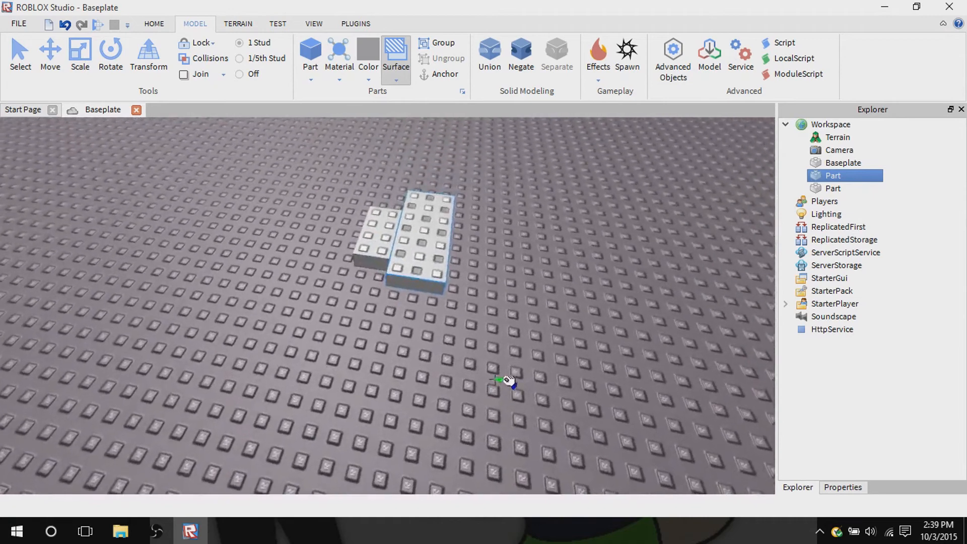
Try the Add Weld surface and the Hinge surface on the top face of the larger part.
left_click(404, 80)
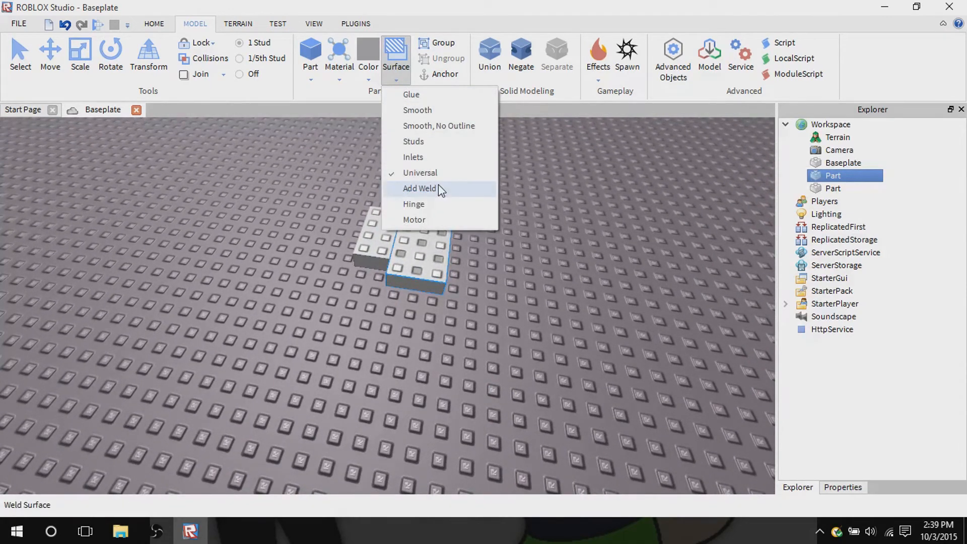
left_click(439, 186)
left_click(388, 84)
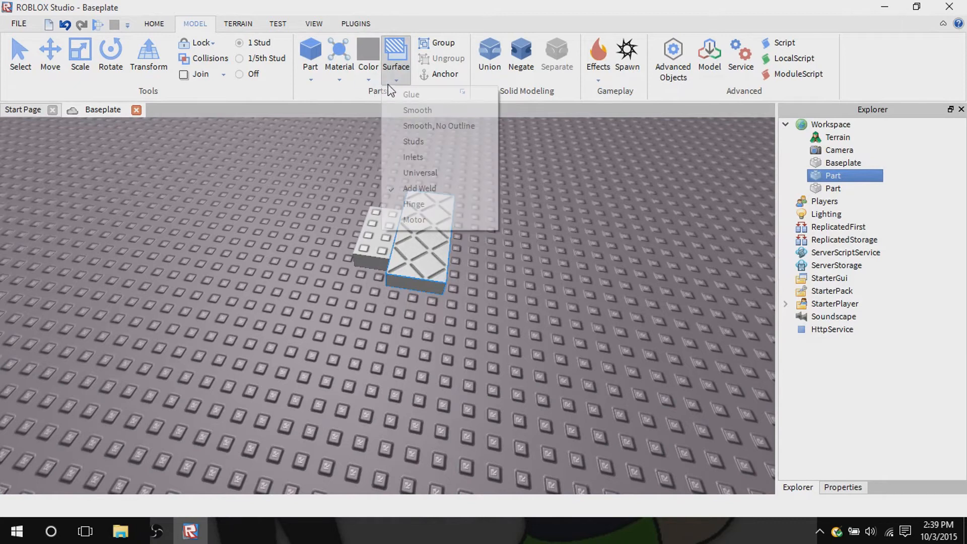
left_click(430, 206)
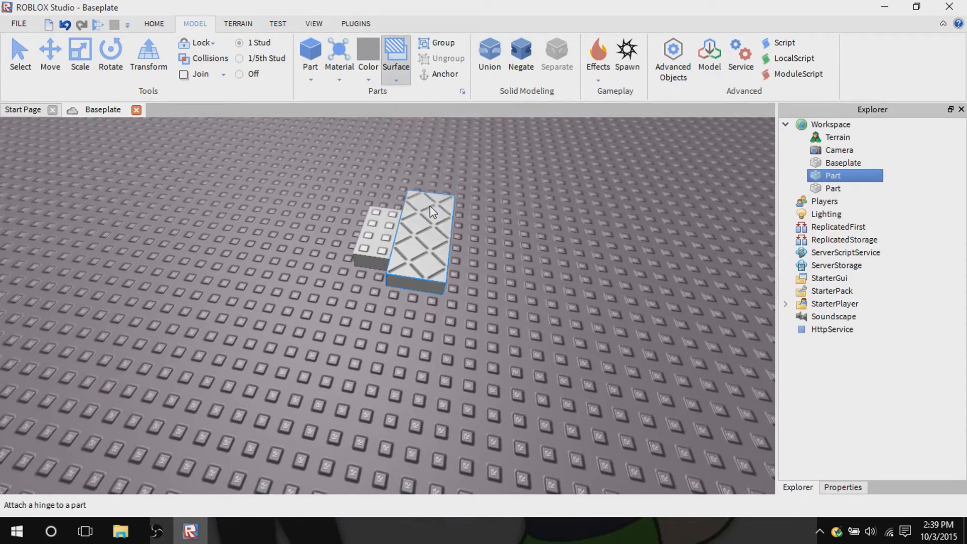
left_click(430, 205)
Try the Motor and Hinge surface options, and apply the Glue surface to the larger part's top face.
left_click(395, 82)
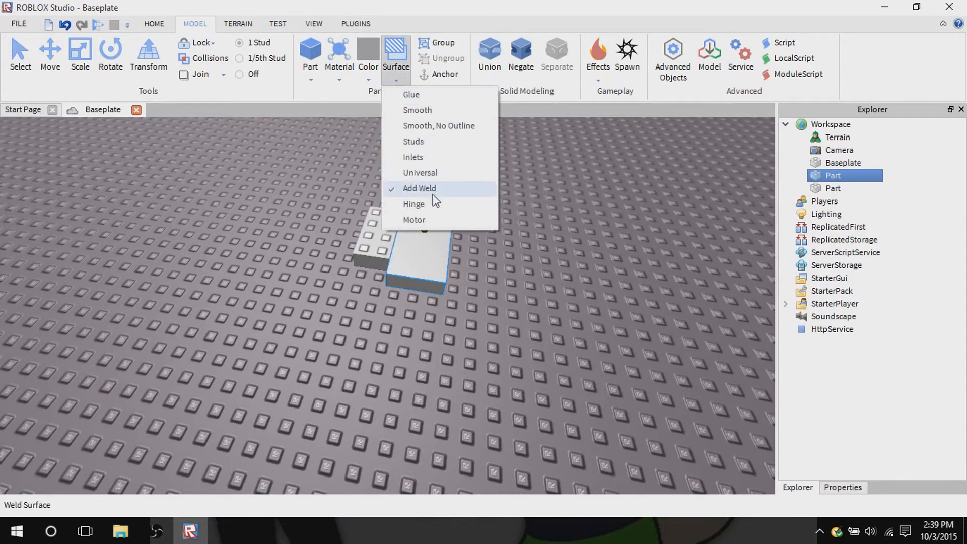
left_click(437, 217)
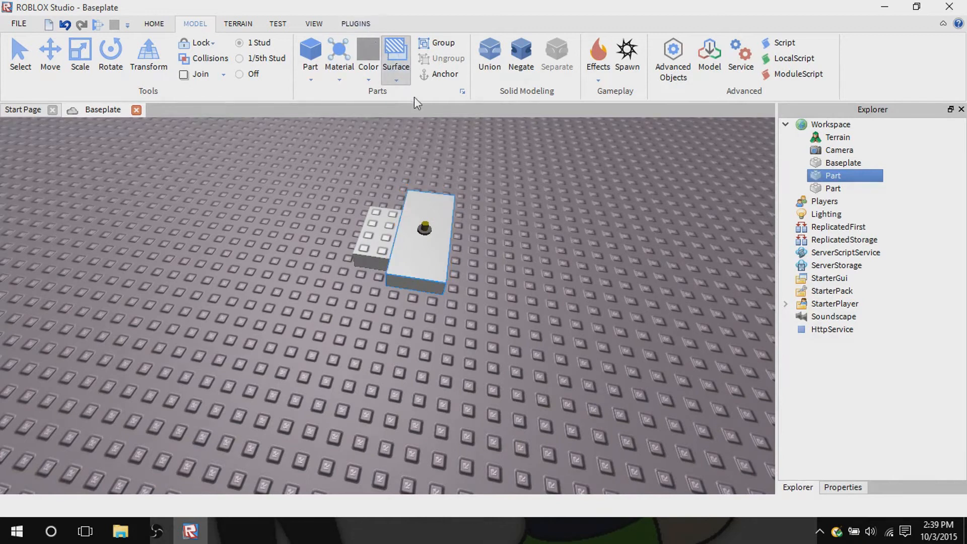
left_click(398, 81)
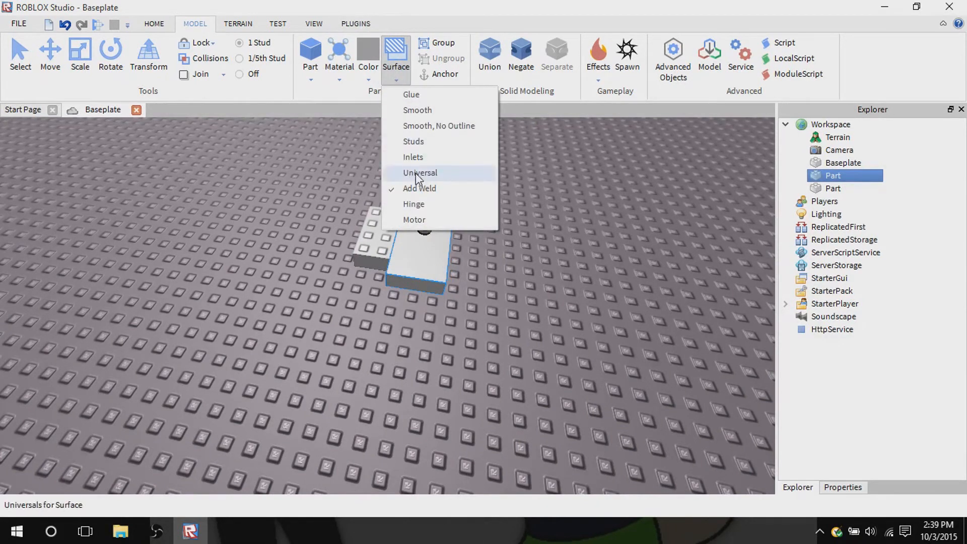
left_click(414, 204)
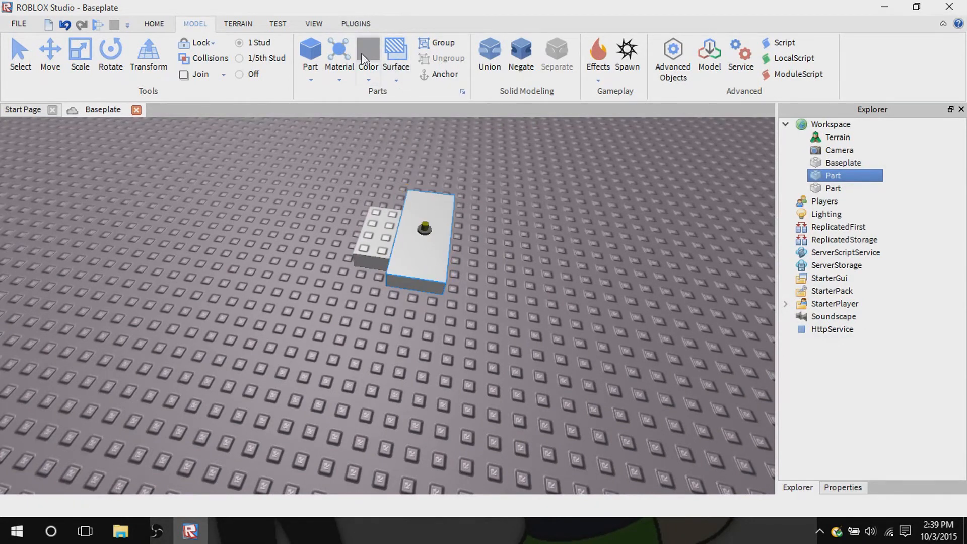
left_click(396, 80)
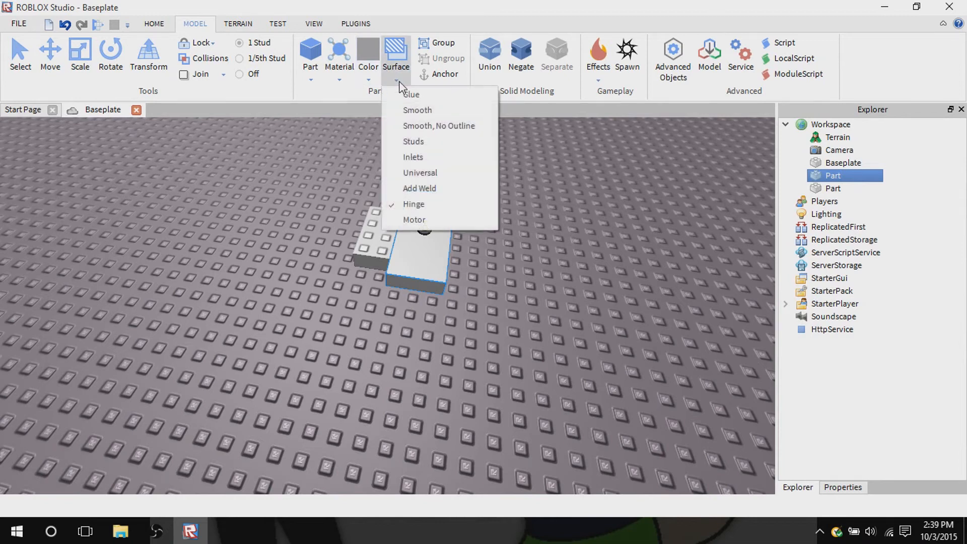
left_click(431, 95)
left_click(425, 205)
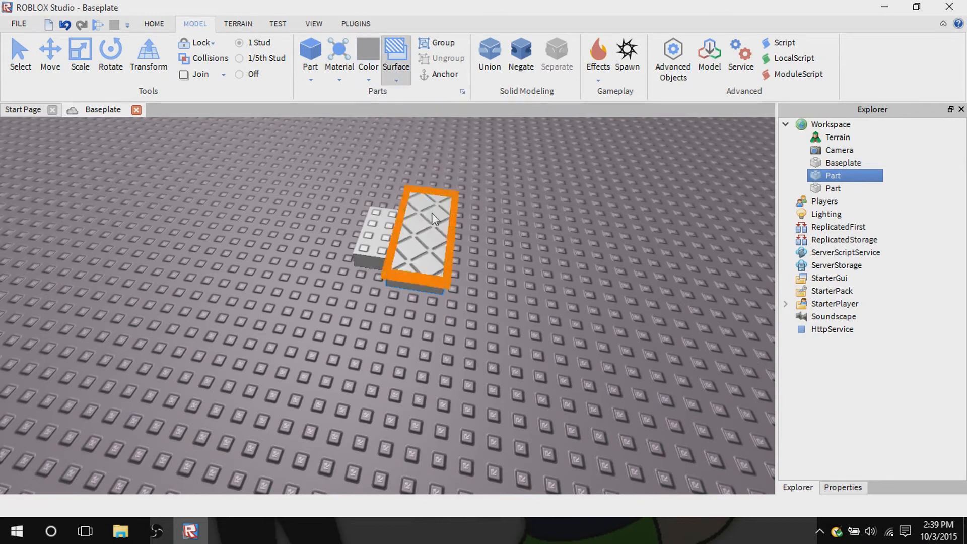
Apply the Studs surface to the top face of the larger part.
left_click(397, 80)
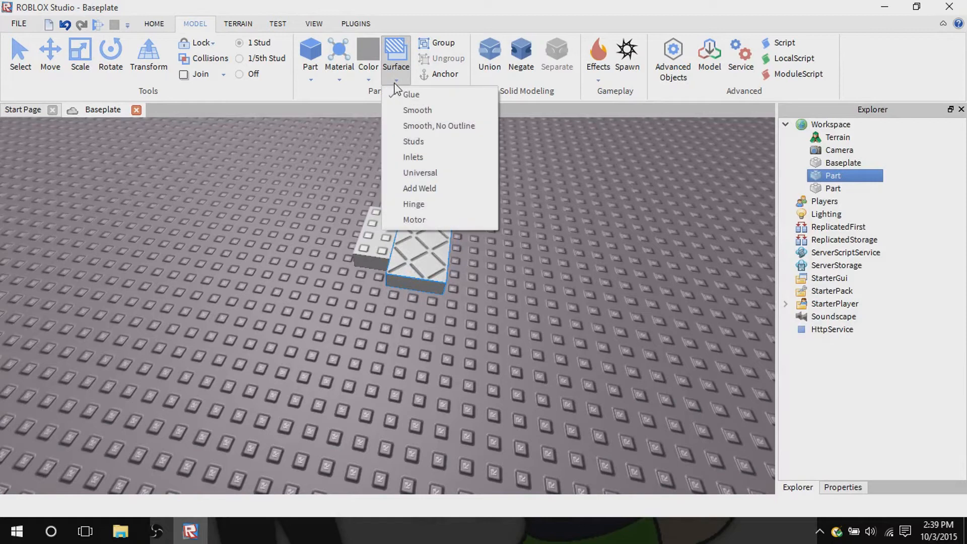
left_click(396, 68)
left_click(396, 80)
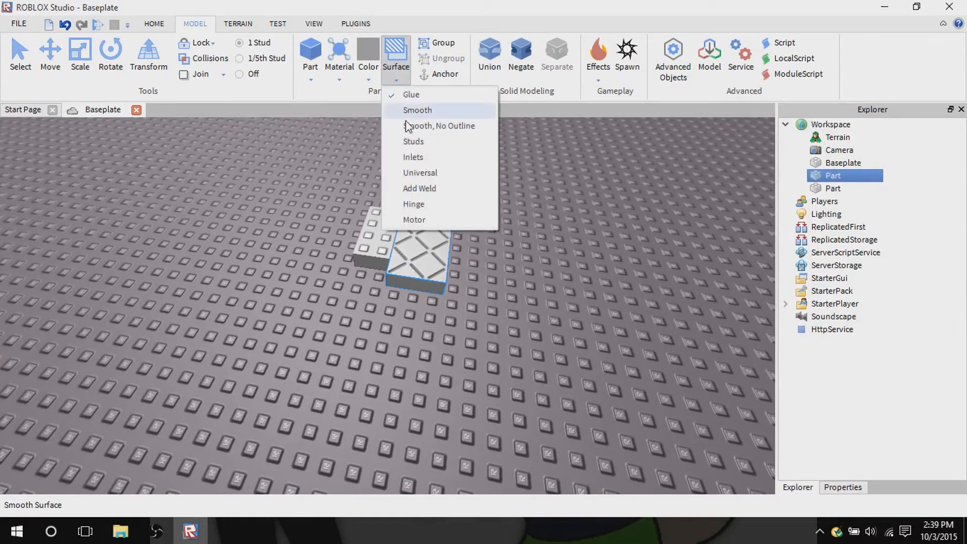
left_click(428, 156)
left_click(431, 222)
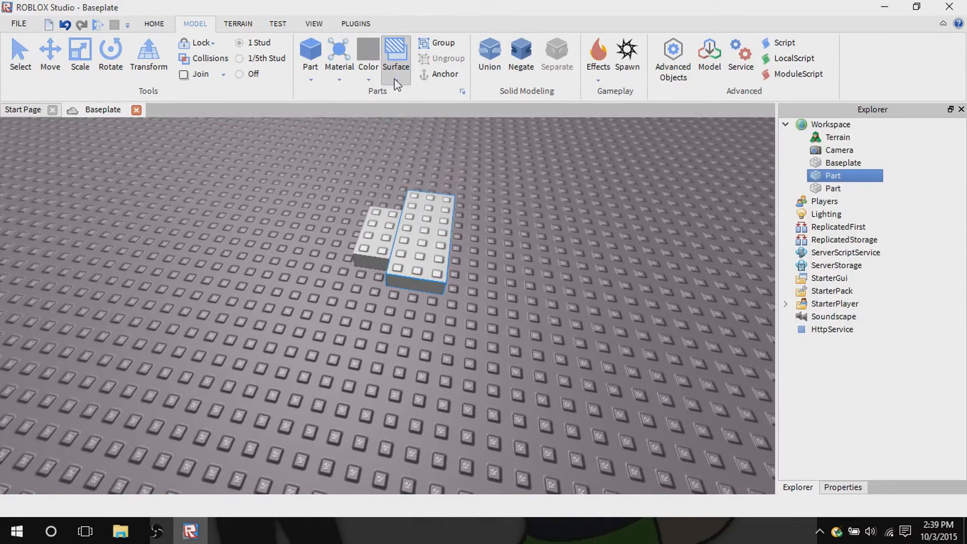
Place the smaller part on top of the larger part, flush with one end.
left_click(20, 53)
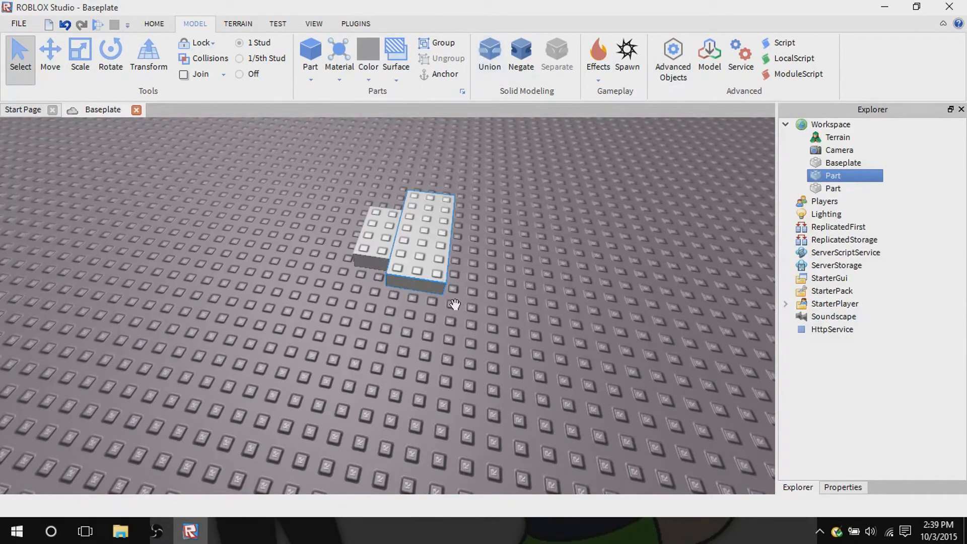
left_click_drag(392, 241, 431, 253)
right_click_drag(537, 289, 537, 287)
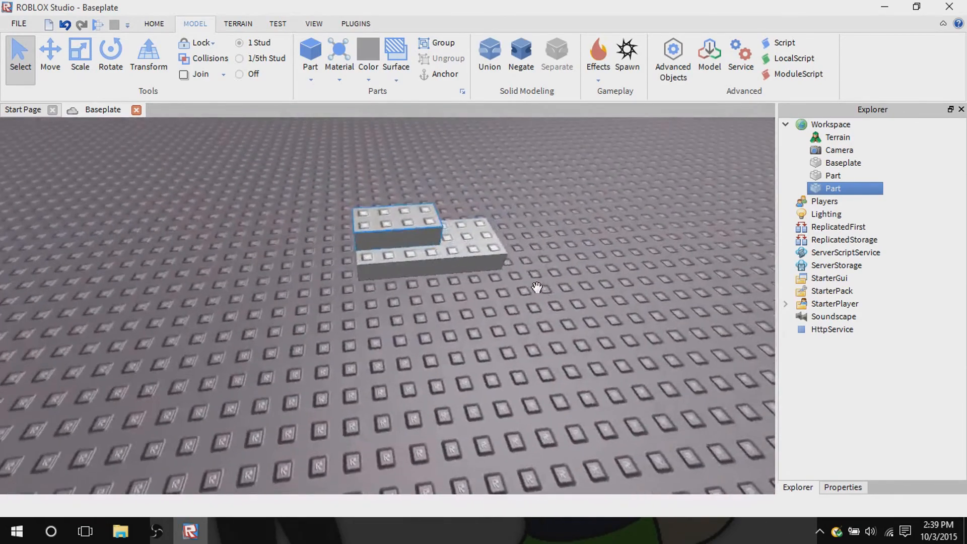
left_click(519, 349)
mouse_move(599, 392)
left_mouse_down()
mouse_move(335, 189)
mouse_move(322, 165)
left_mouse_up()
left_click(64, 24)
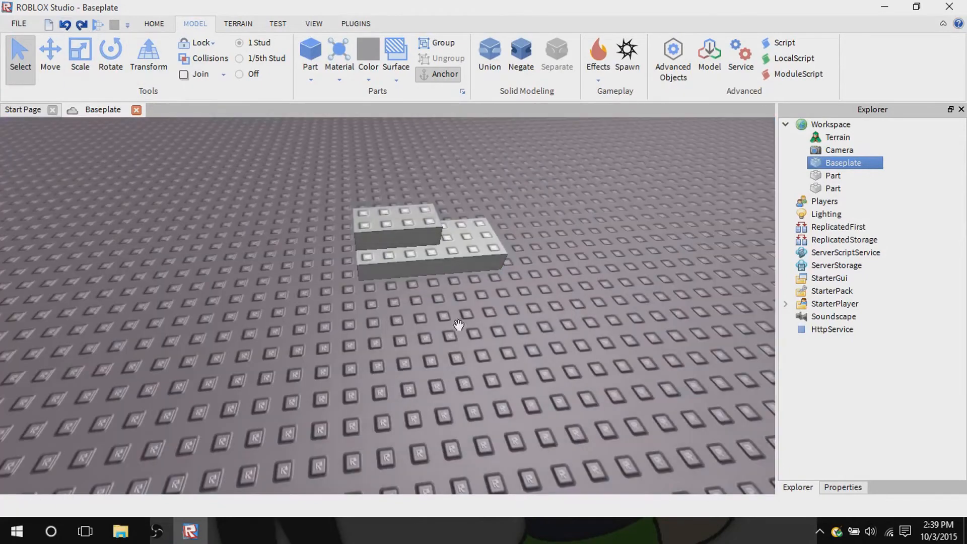
left_click(393, 230)
left_click(432, 255, "ctrl")
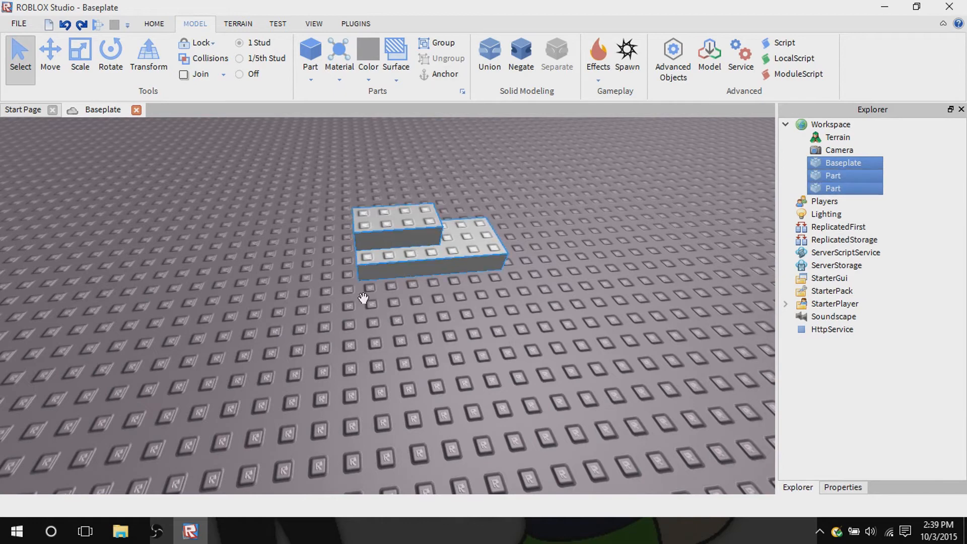
right_click_drag(571, 230, 538, 241)
left_click(563, 226)
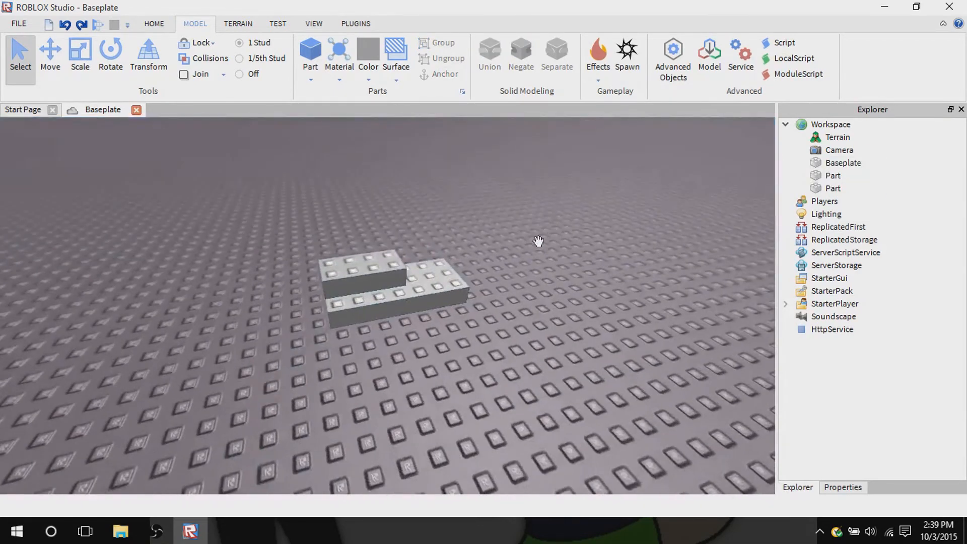
Select the two stacked parts without the baseplate and combine them with Union.
left_click(360, 280)
left_click(383, 297, "ctrl")
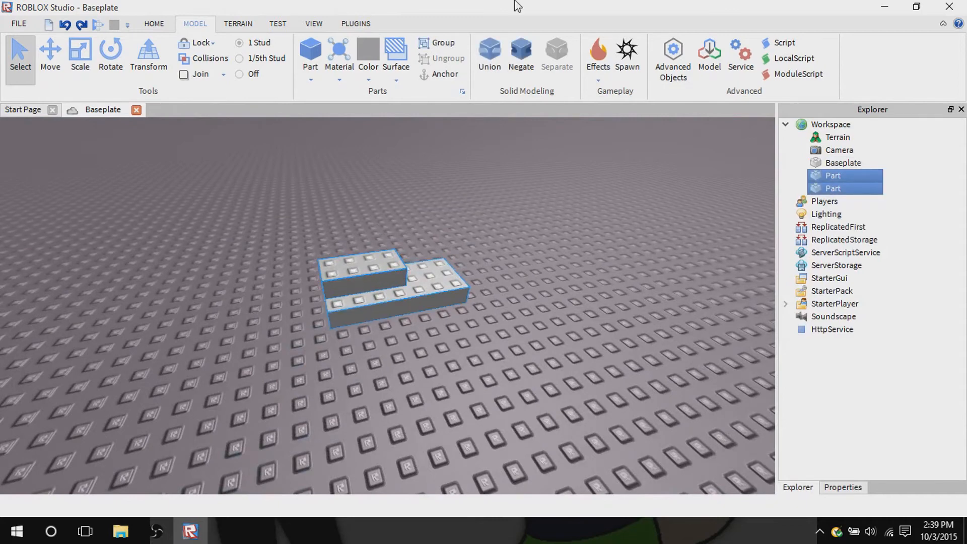
left_click(485, 68)
right_click_drag(512, 255, 514, 258)
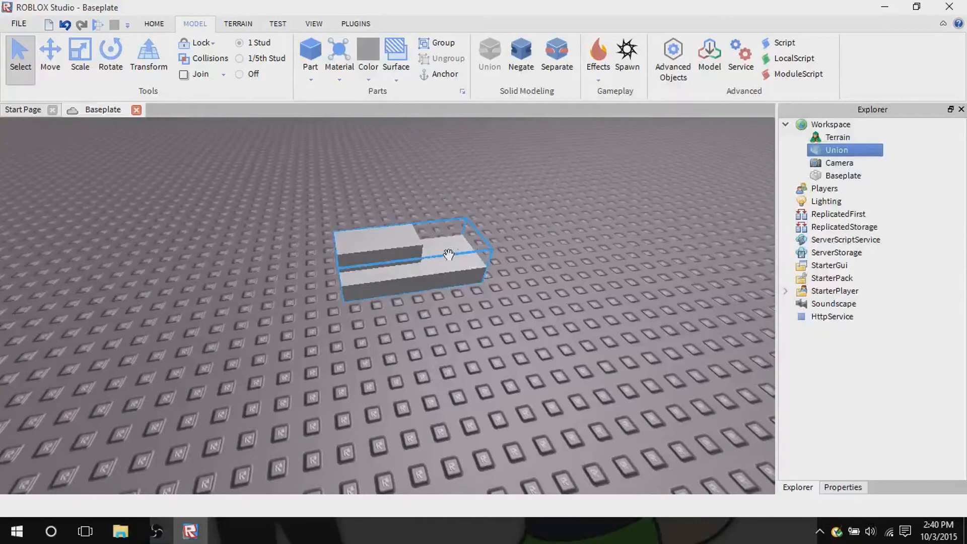
Undo the accidental displacement of the baseplate and lock the baseplate against selection.
left_click_drag(515, 269, 537, 277)
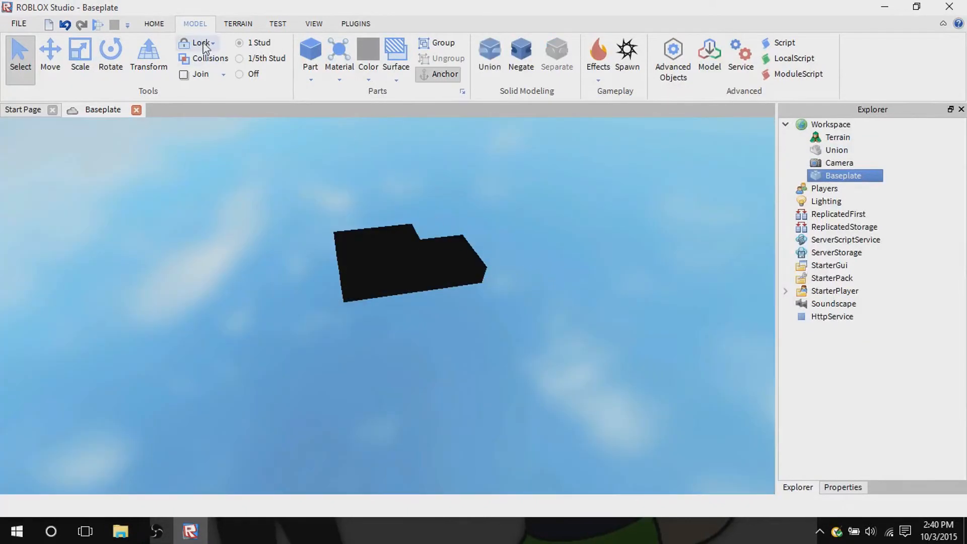
left_click(65, 23)
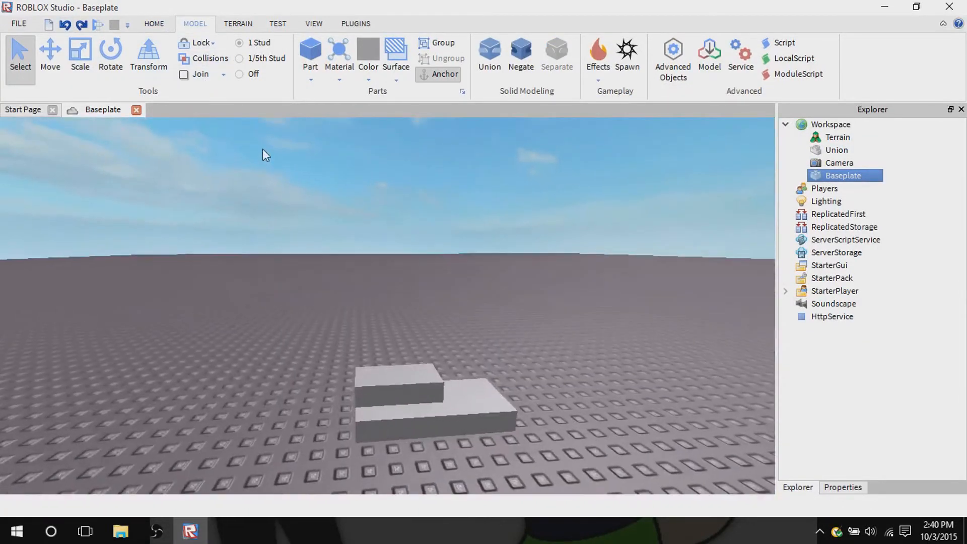
right_click_drag(262, 150, 276, 173)
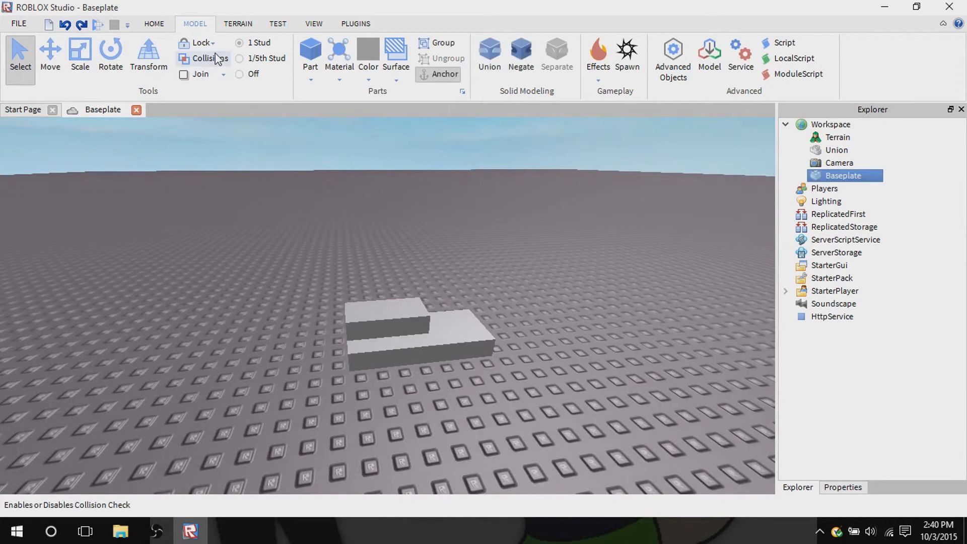
left_click(202, 43)
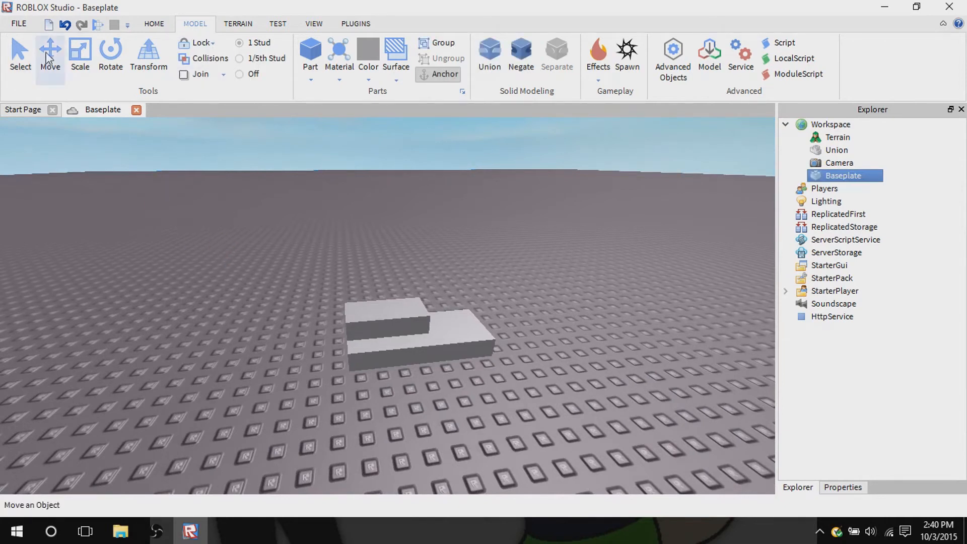
left_click(20, 55)
left_click(71, 124)
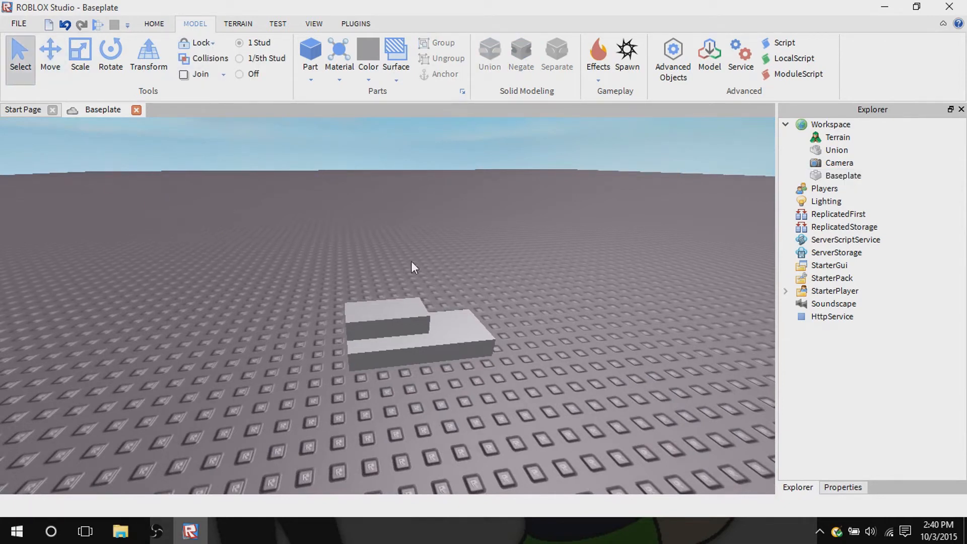
Separate the union back into its two individual parts.
mouse_move(410, 327)
left_mouse_down()
mouse_move(335, 319)
mouse_move(403, 318)
left_mouse_up()
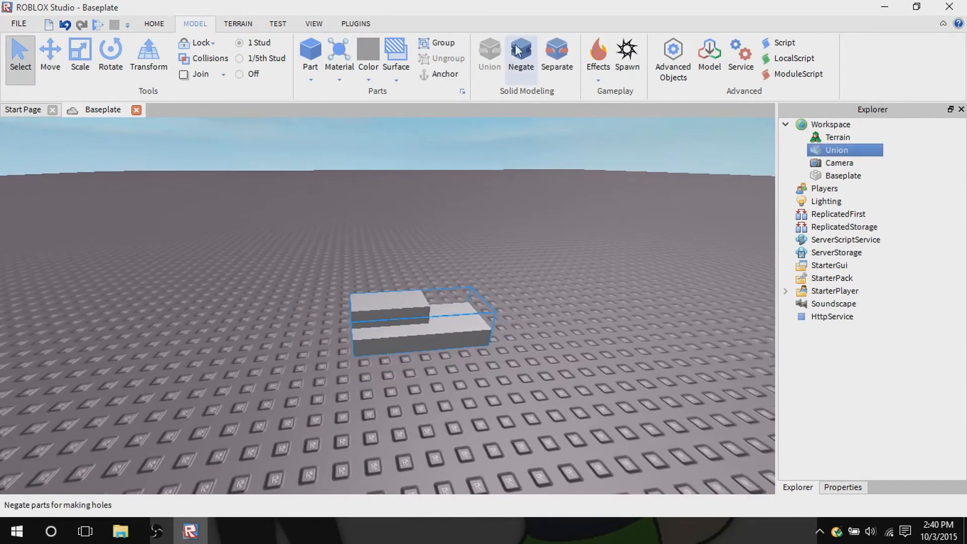
left_click(544, 53)
scroll(422, 226, "up", 2)
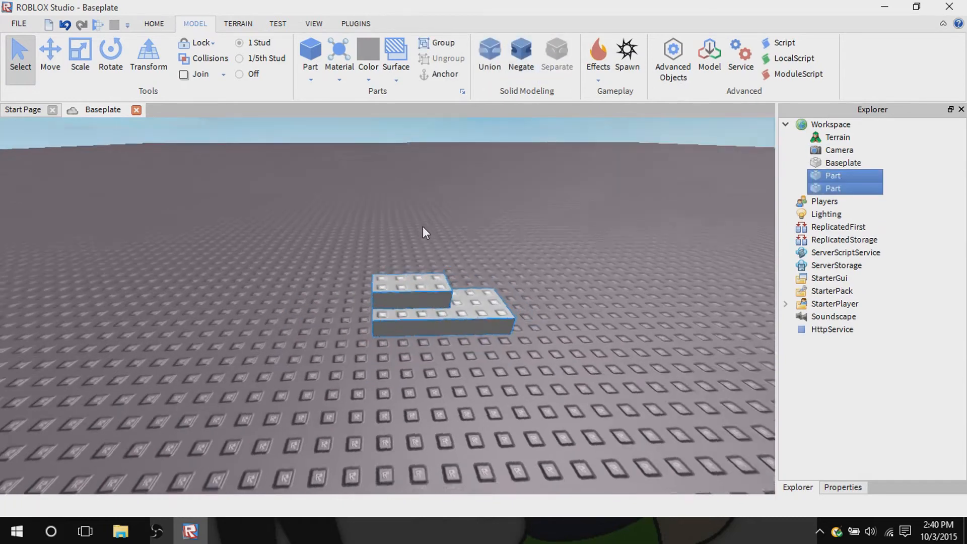
right_click_drag(422, 226, 459, 159)
scroll(460, 159, "up", 2)
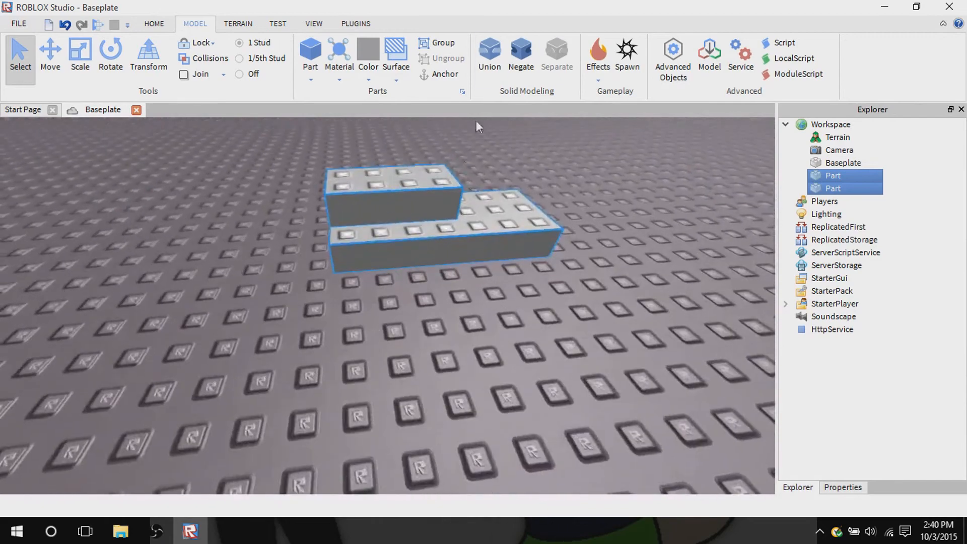
Negate the smaller part on top of the larger one so it can cut a hole.
key("s")
left_click(510, 210)
right_click_drag(510, 211, 484, 230)
key("w")
key("s")
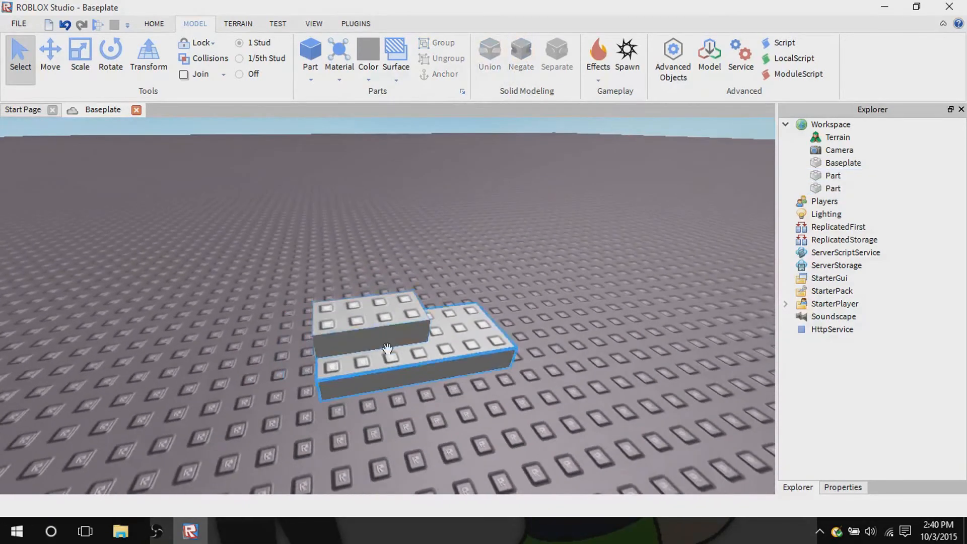
left_click(388, 347)
left_click(521, 56)
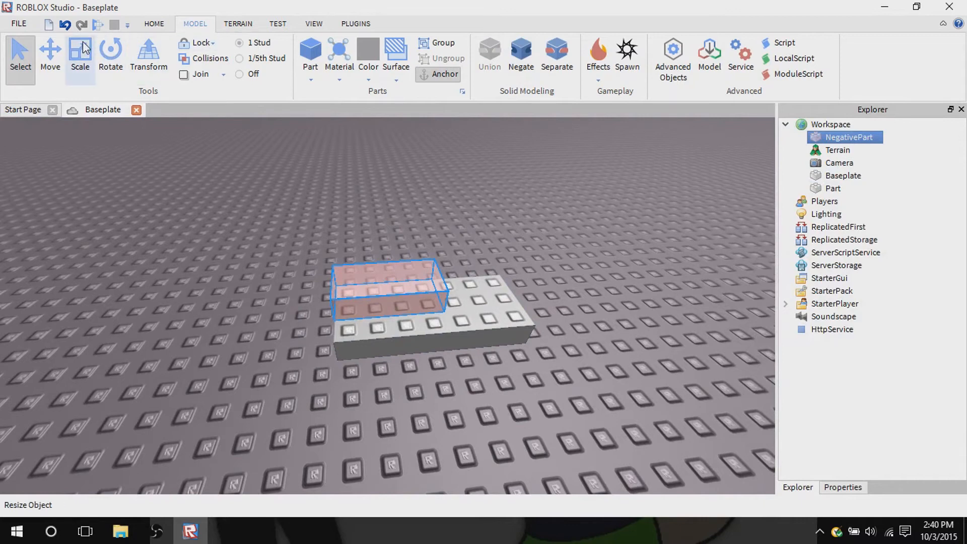
Move the negative part straight down until it sits inside the larger part.
left_click(52, 51)
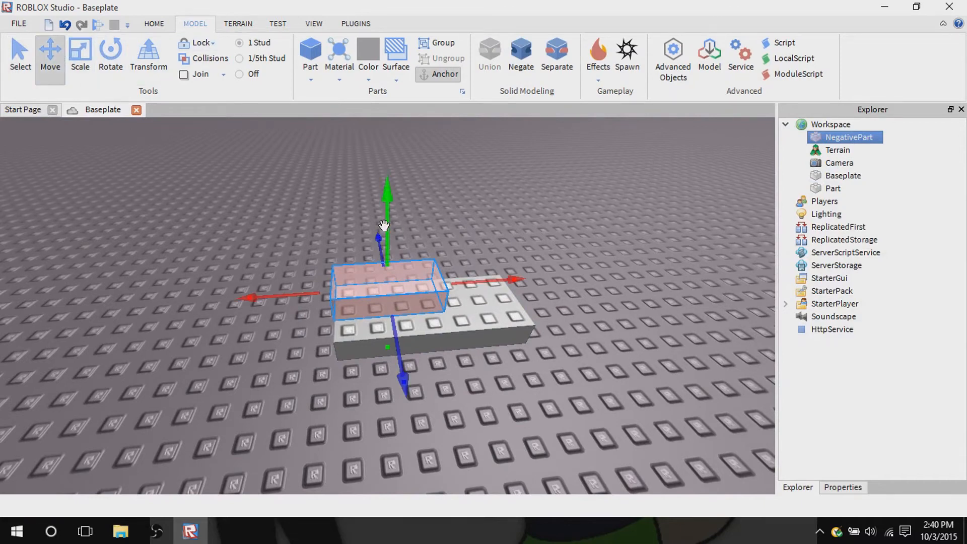
left_click_drag(383, 241, 386, 255)
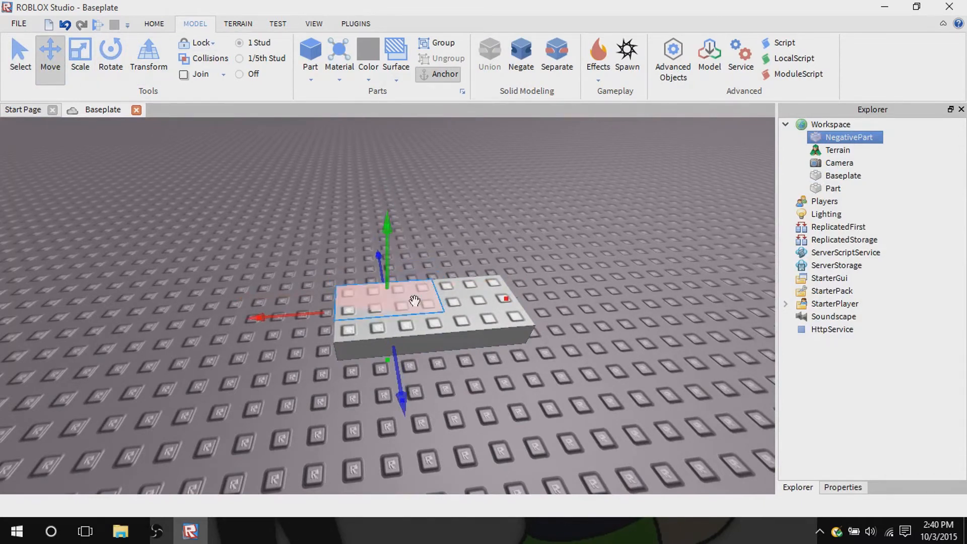
right_click_drag(412, 301, 422, 334)
Set the drag grid to 1/5th Stud and shift the negative part sideways toward the middle of the larger part's width.
left_click(253, 59)
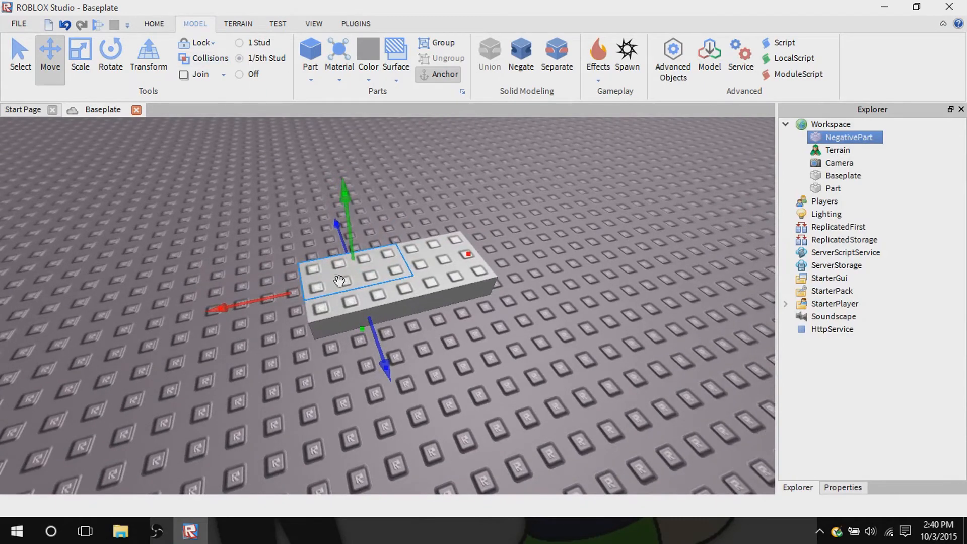
left_click_drag(374, 337, 382, 359)
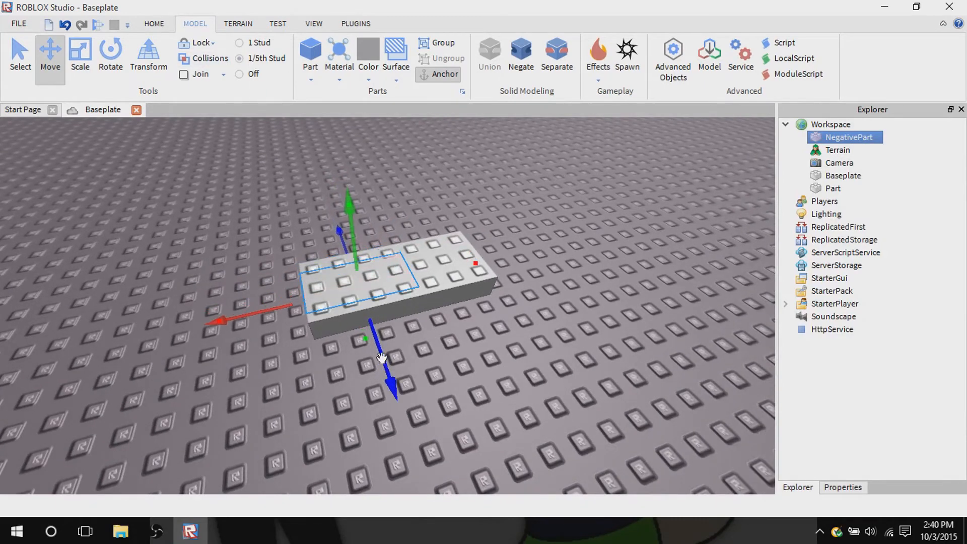
left_click(457, 77)
right_click_drag(301, 140, 301, 140)
left_click(301, 140)
Set the drag grid back to 1 Stud, and union the negative part with the larger part to cut the hole.
left_click(19, 56)
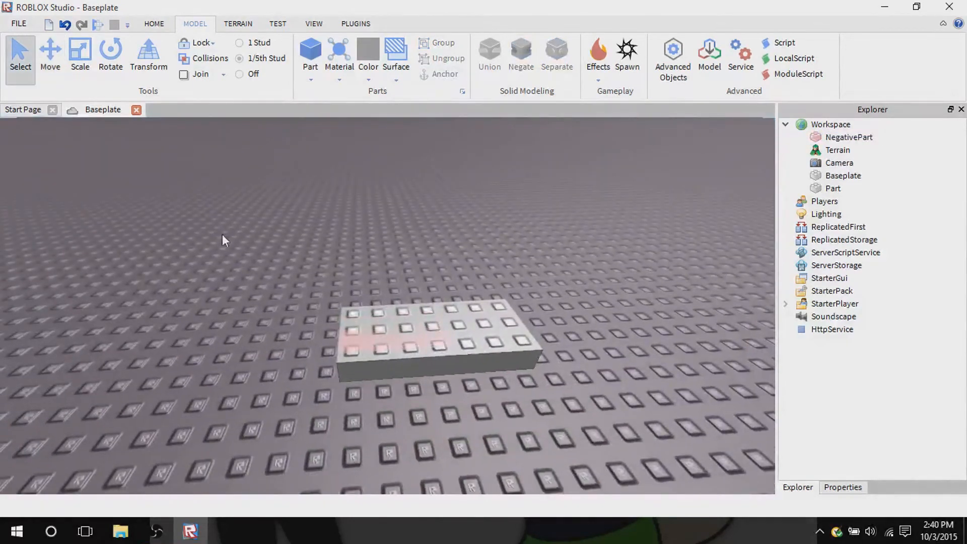
left_click(243, 43)
left_click_drag(301, 223, 492, 450)
left_click(489, 53)
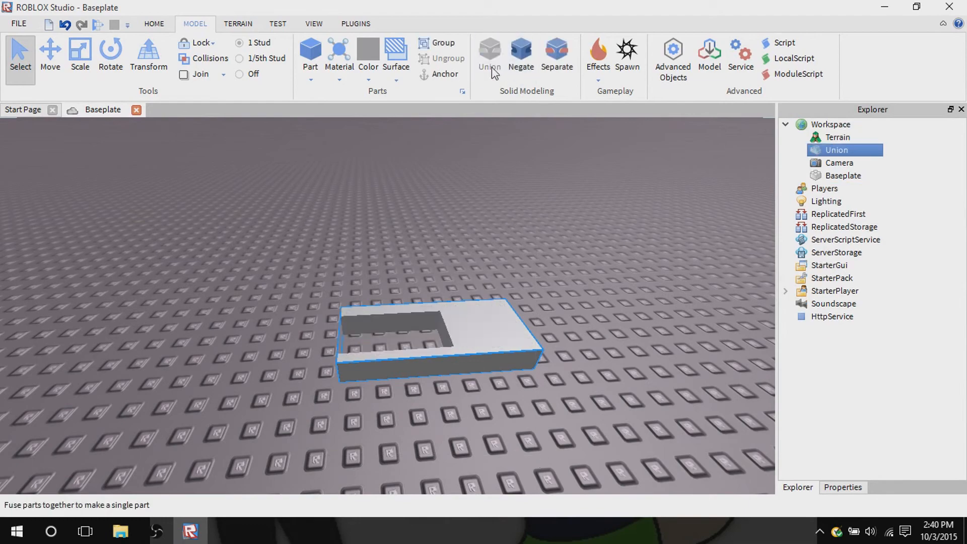
Examine the hole cut through the union from several angles and distances.
scroll(526, 303, "up", 3)
right_click_drag(526, 302, 526, 304)
scroll(402, 205, "down", 3)
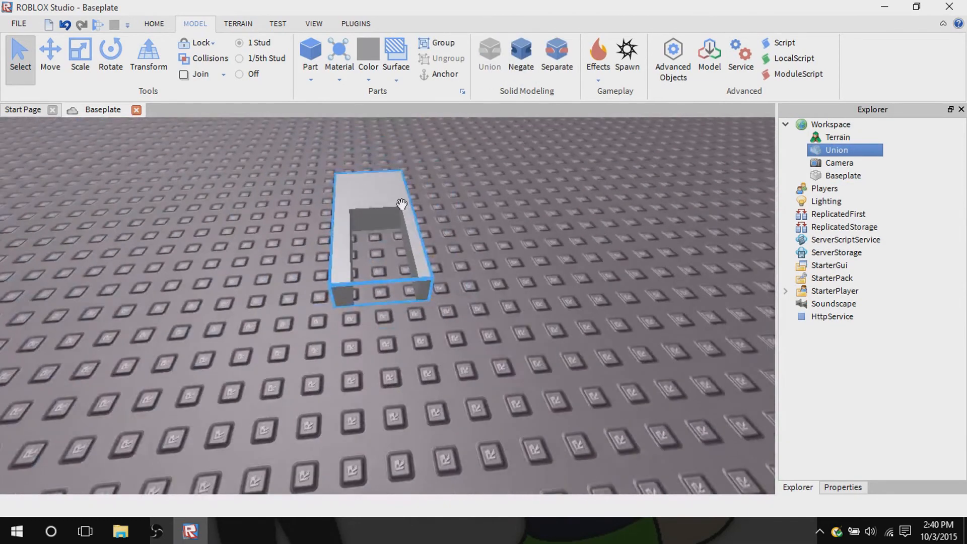
right_click_drag(402, 205, 404, 204)
scroll(402, 204, "up", 5)
scroll(402, 203, "down", 3)
key("d")
key("s")
key("w")
key("a")
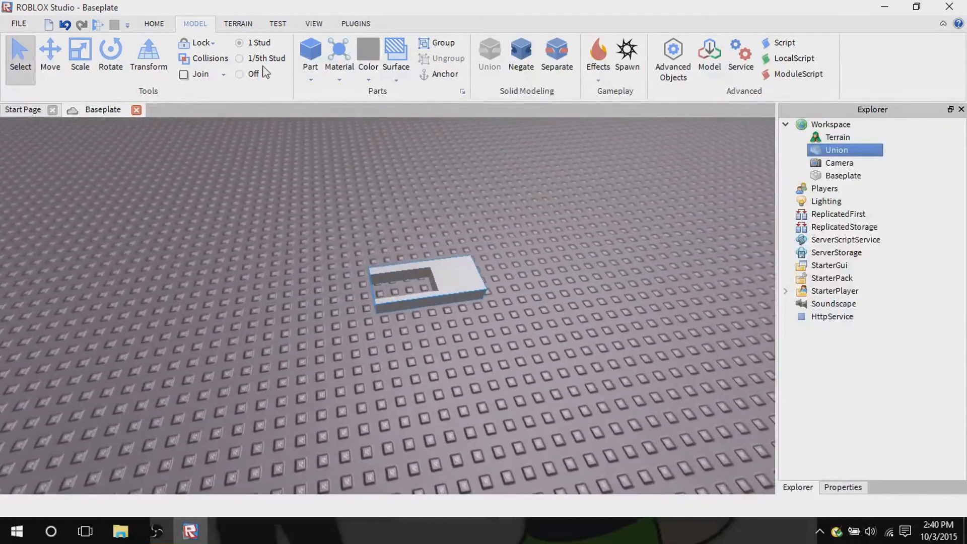
key("d")
Separate the union back into its original part and negative part, and shift both slightly across the baseplate.
left_click(554, 60)
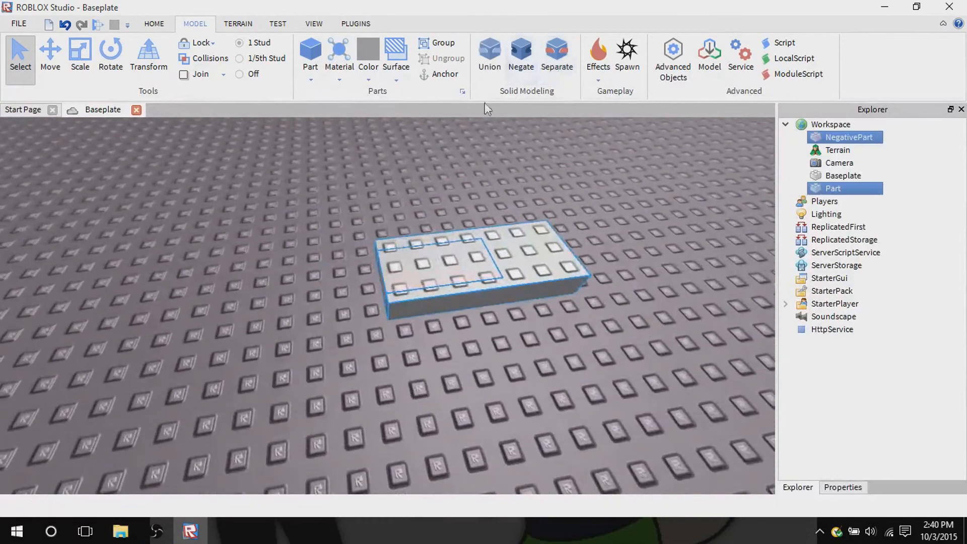
key("s")
key("d")
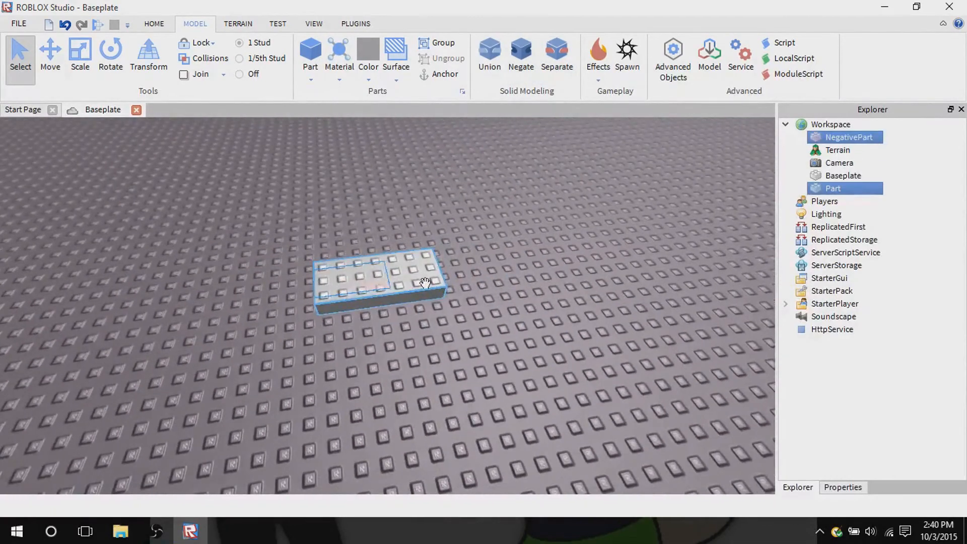
left_click_drag(425, 282, 396, 292)
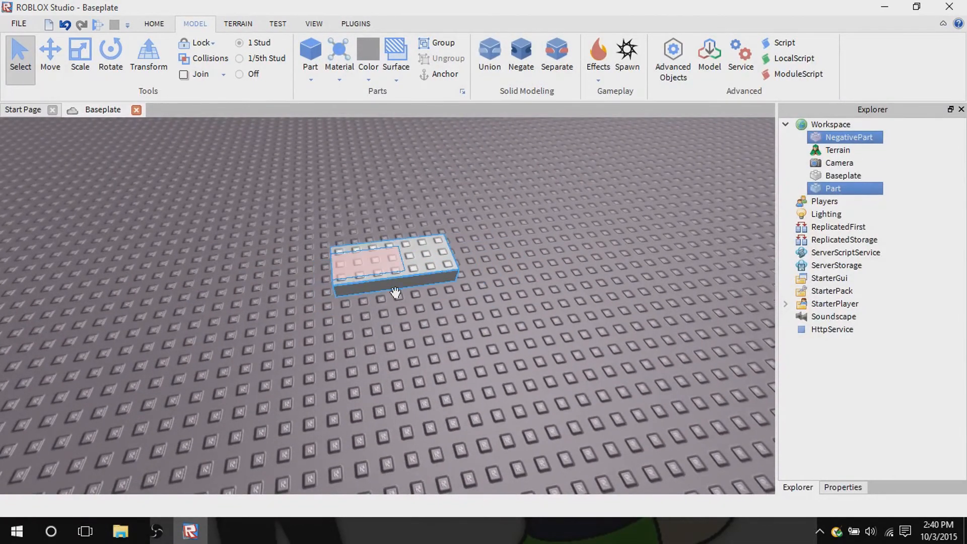
Move the larger part beside the negative part, and negate the negative part again to restore it as a normal part.
right_click_drag(396, 293, 403, 271)
left_click(382, 148)
left_click_drag(398, 412, 522, 409)
left_click(399, 383)
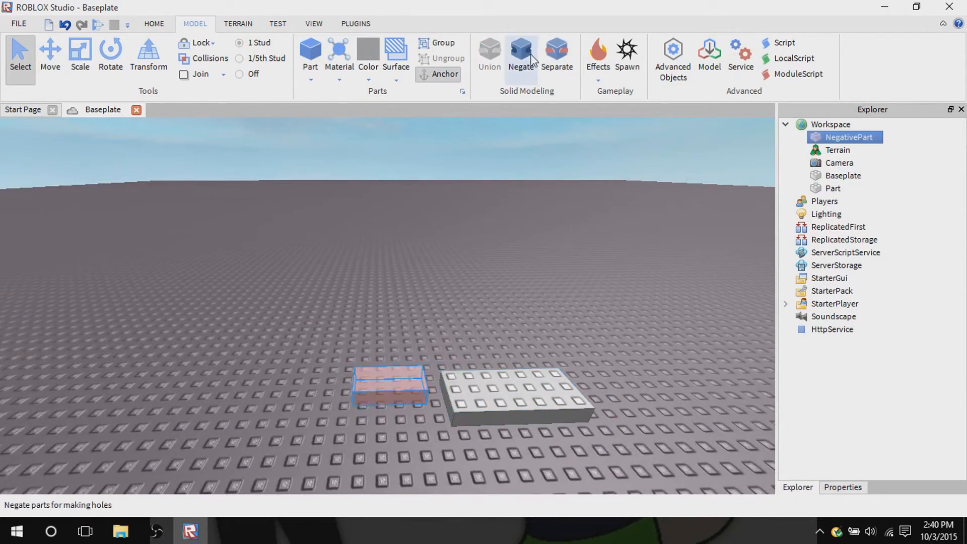
left_click(515, 50)
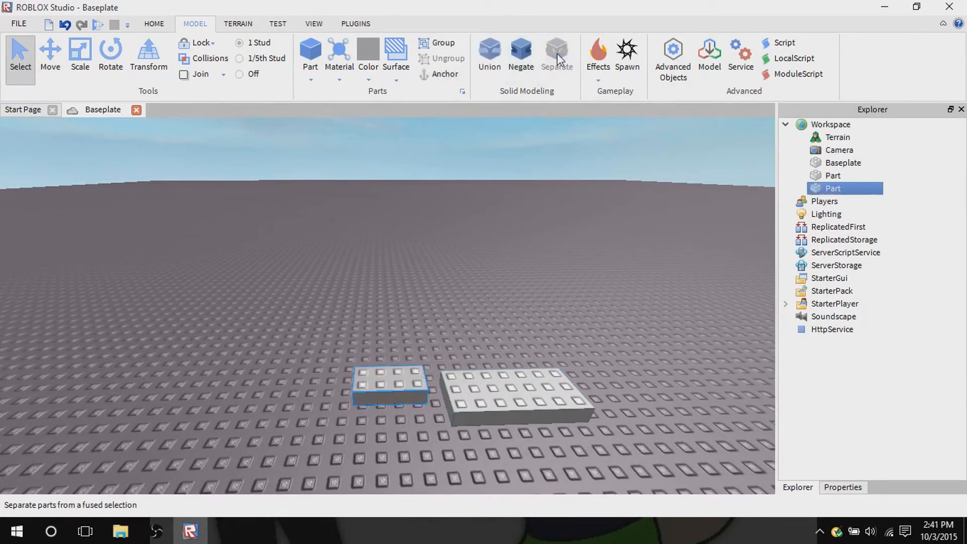
Add a SpotLight effect to the larger part.
right_click_drag(464, 267, 435, 211)
left_click(435, 165)
left_click(448, 288)
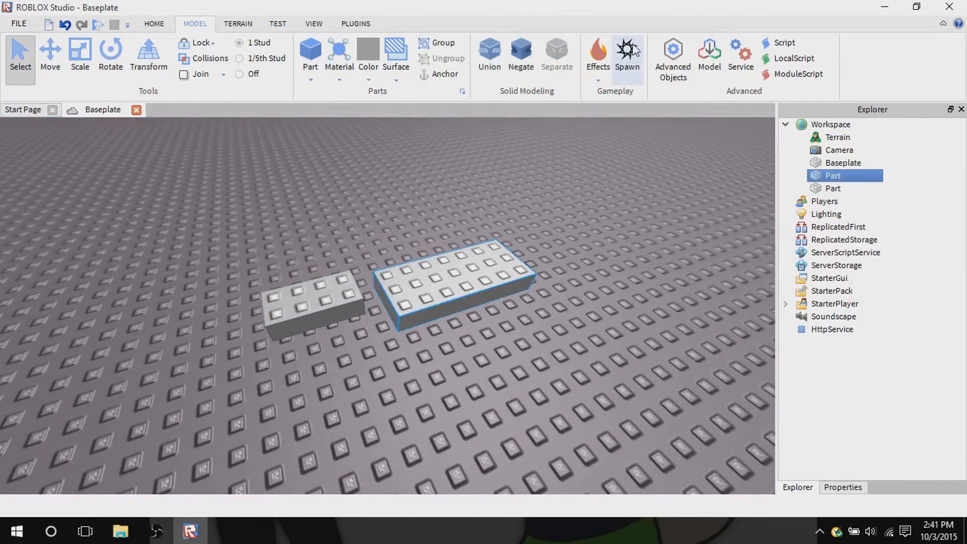
left_click(598, 80)
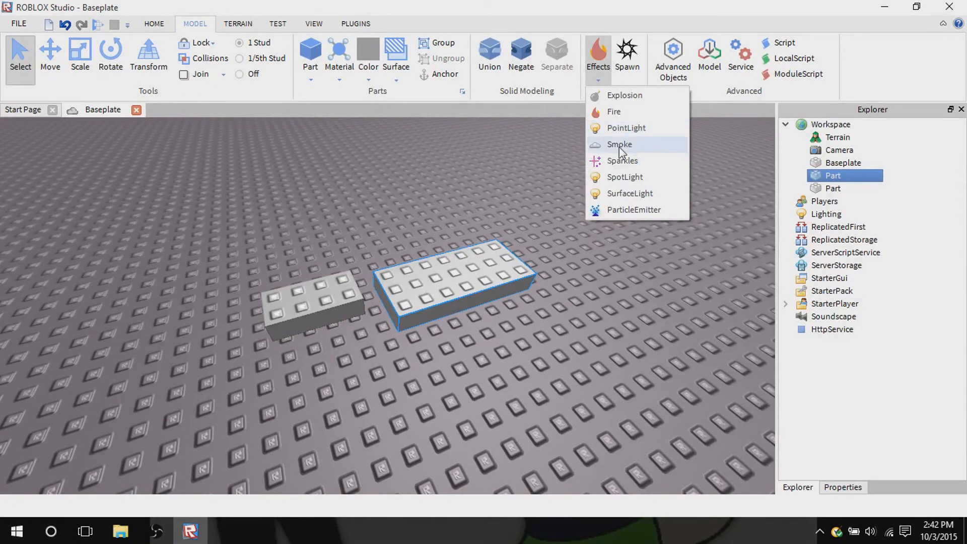
left_click(612, 180)
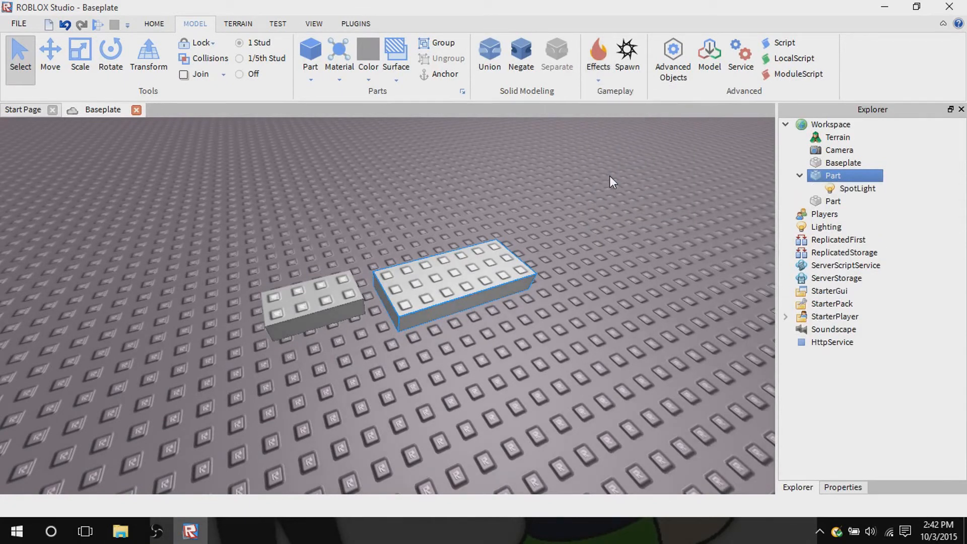
Move the part with the SpotLight around the baseplate, away from the smaller part, to check its lighting.
scroll(460, 264, "down", 3)
right_click_drag(460, 264, 463, 260)
left_click_drag(438, 260, 670, 401)
right_click_drag(651, 387, 651, 387)
left_click_drag(427, 332, 392, 309)
right_click_drag(622, 288, 622, 288)
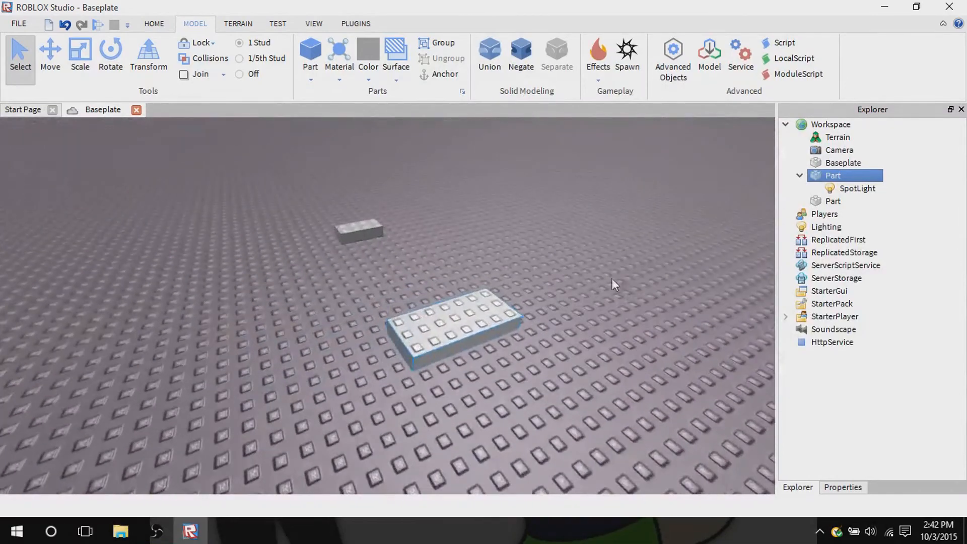
Undo the moves of the larger part and the addition of its SpotLight.
left_click(64, 25)
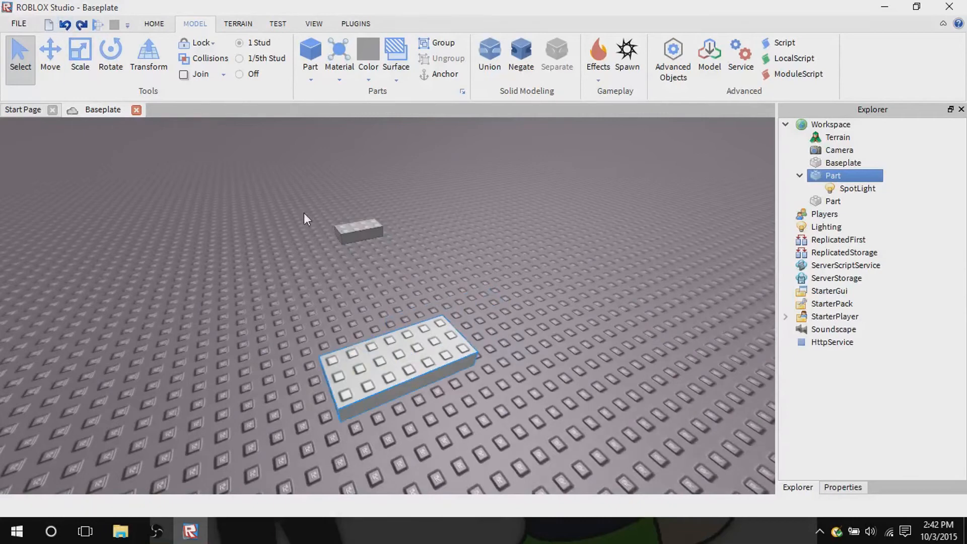
left_click(71, 24)
left_click(71, 24)
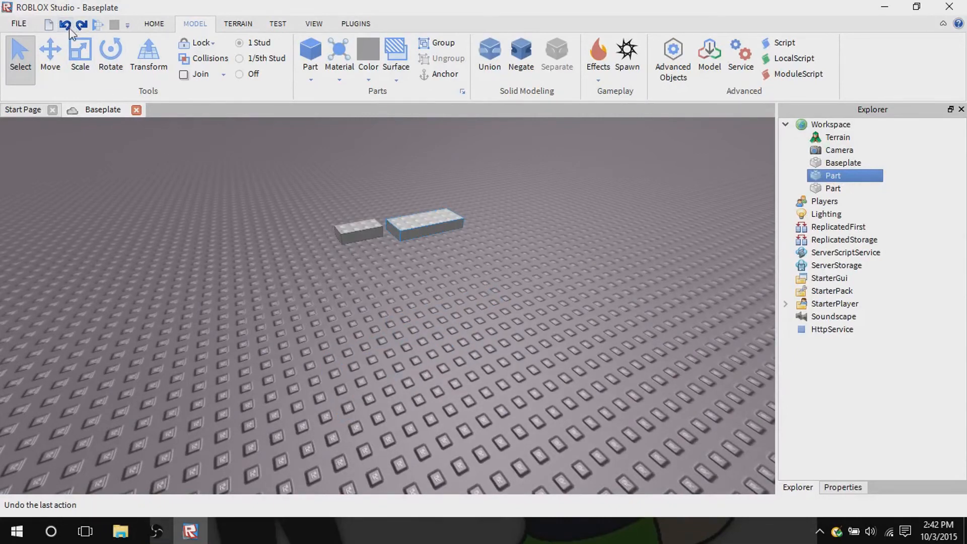
right_click_drag(270, 227, 270, 228)
scroll(270, 227, "up", 3)
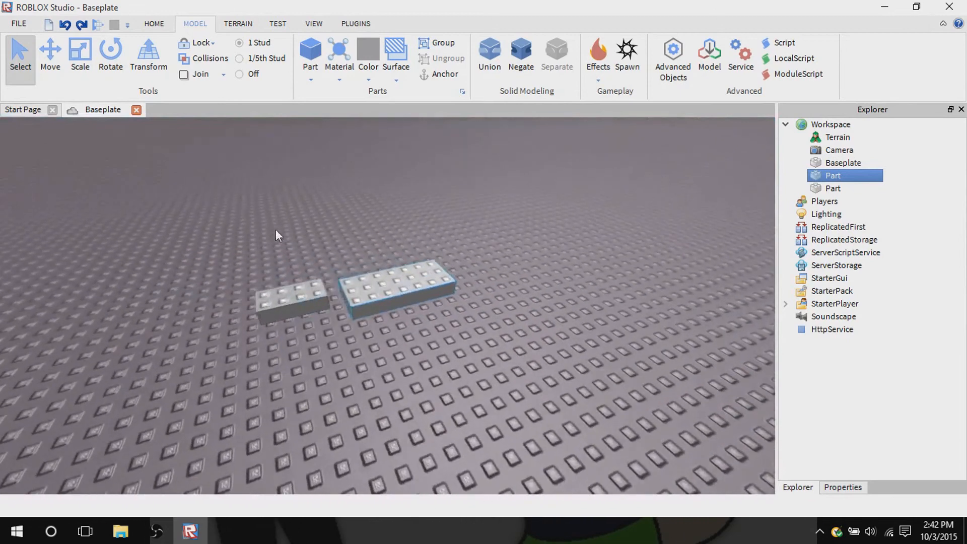
Look over the available gameplay effects and the options of the terrain Regions tool.
left_click(598, 78)
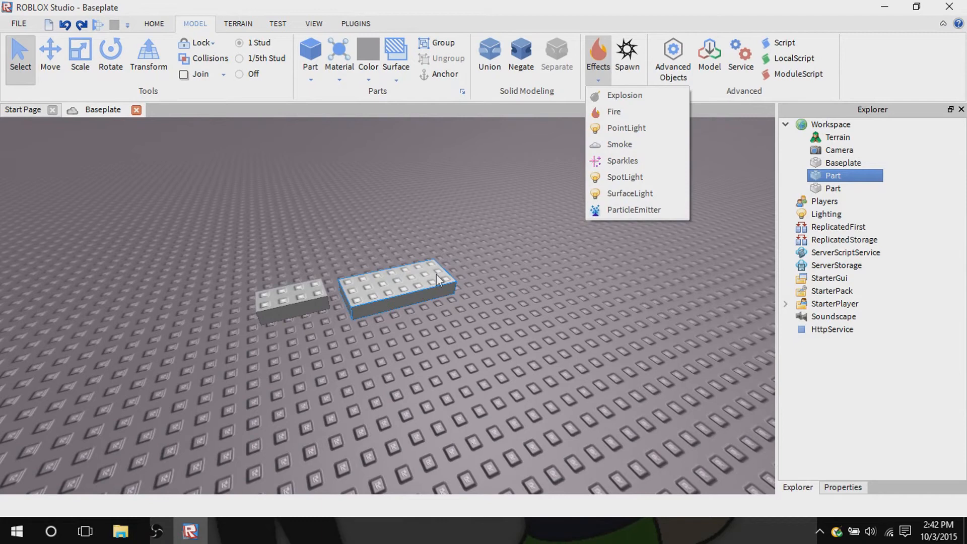
left_click(599, 76)
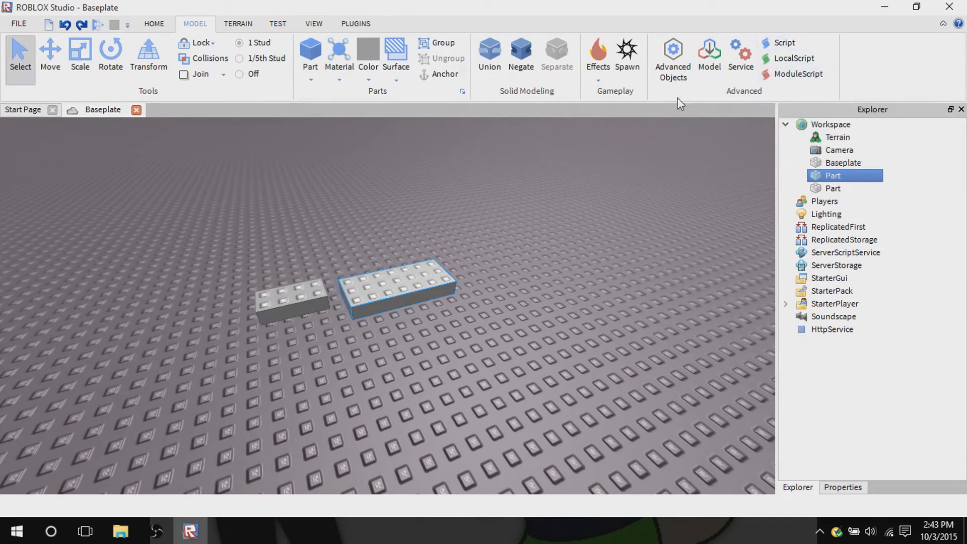
left_click(243, 26)
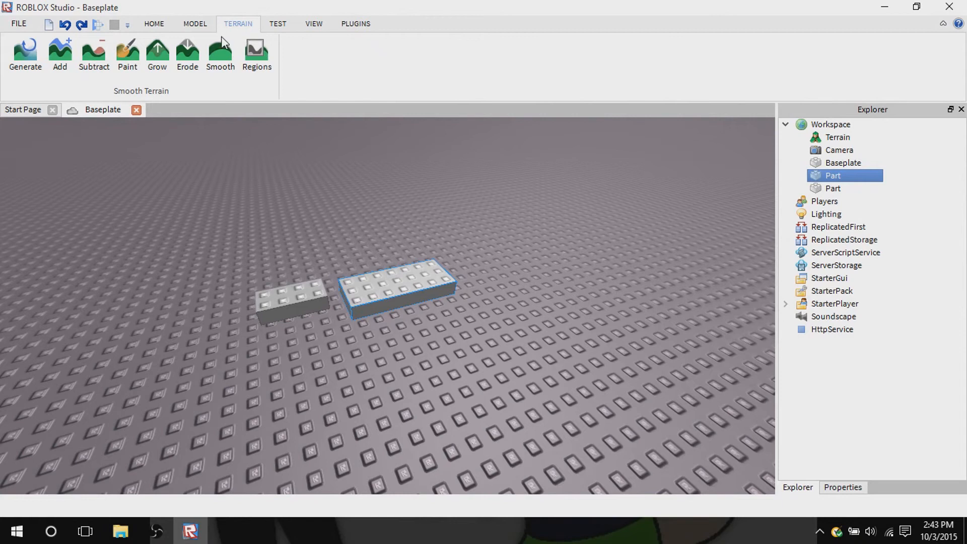
left_click(258, 66)
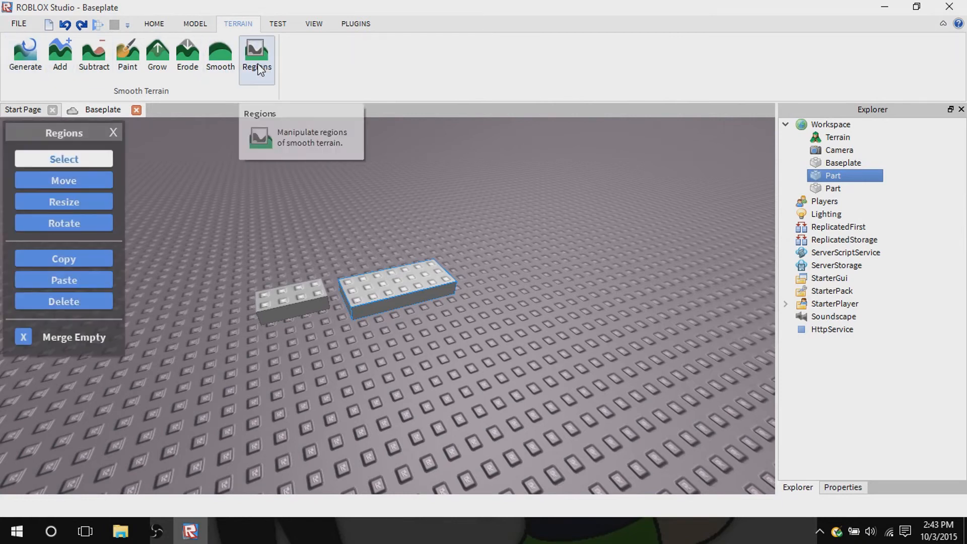
left_click(115, 133)
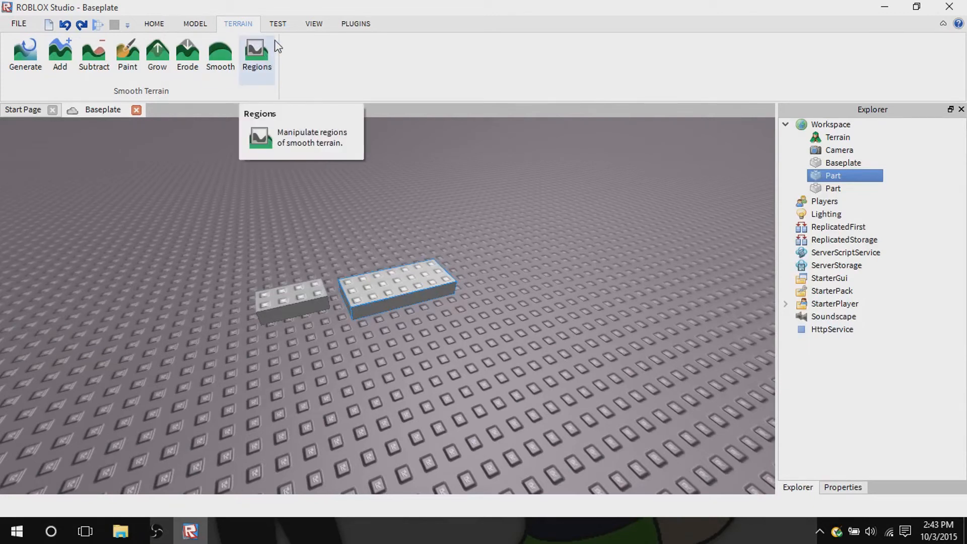
Look over the testing tools and the available modes for playing or running the place.
left_click(278, 24)
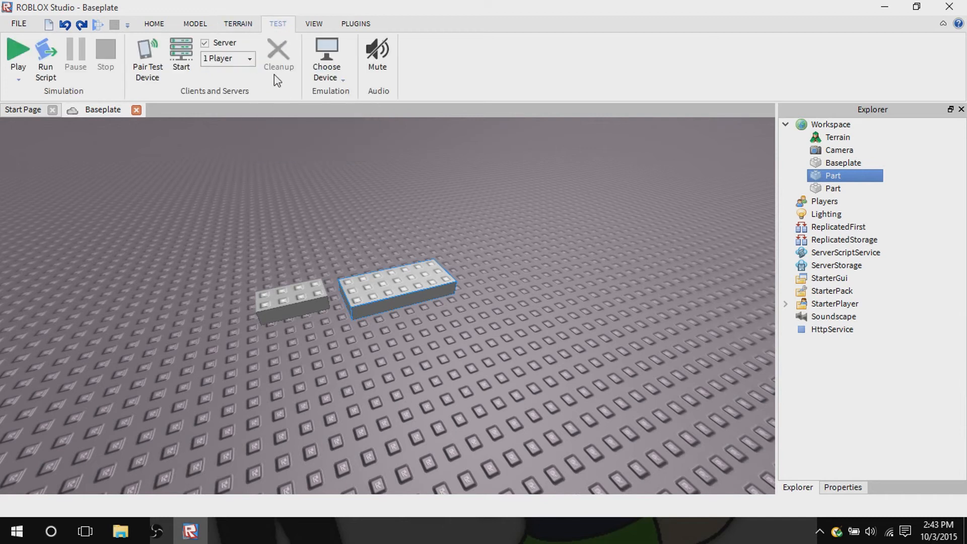
left_click(247, 24)
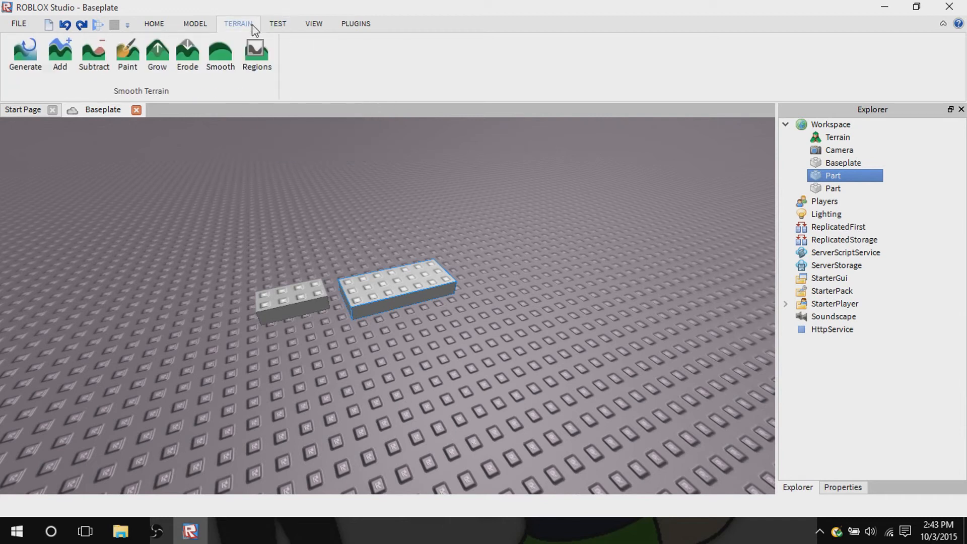
left_click(284, 26)
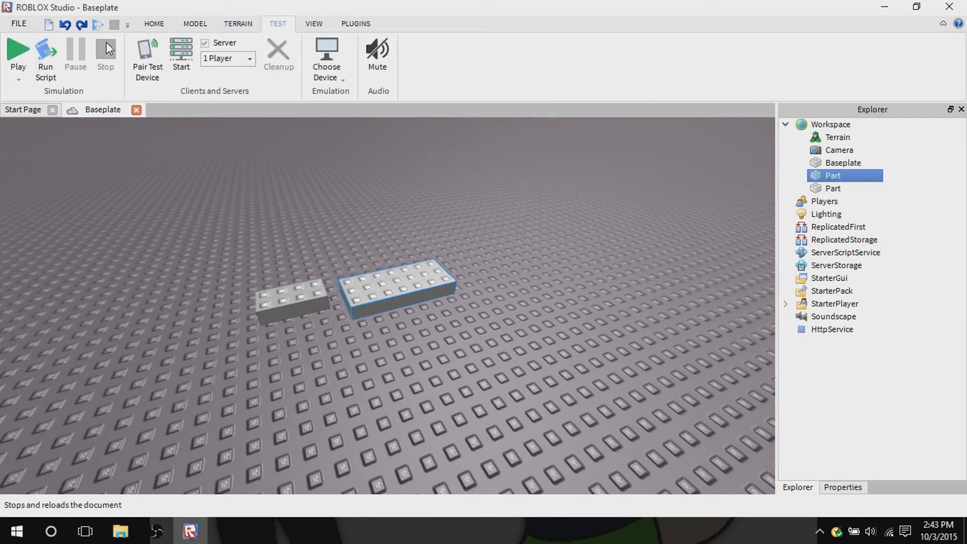
left_click(25, 83)
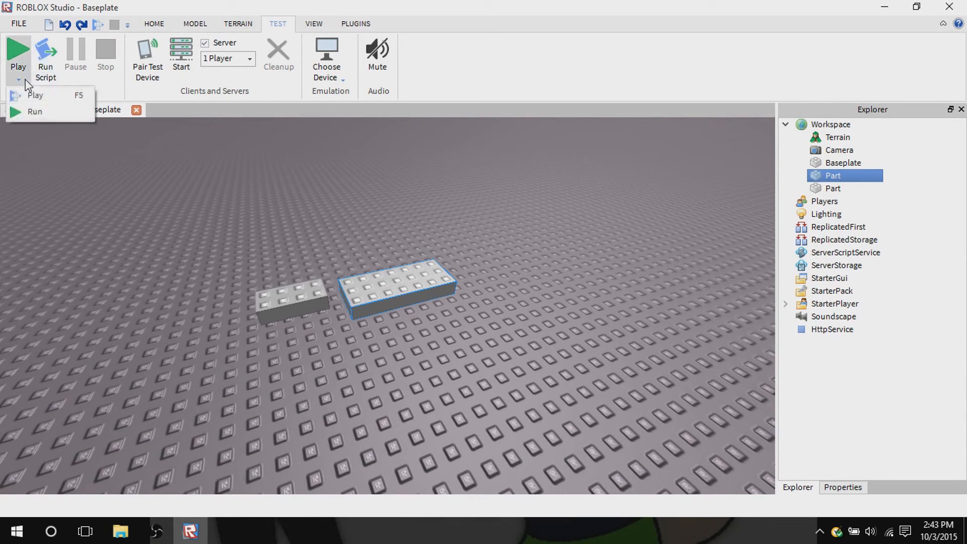
left_click(24, 82)
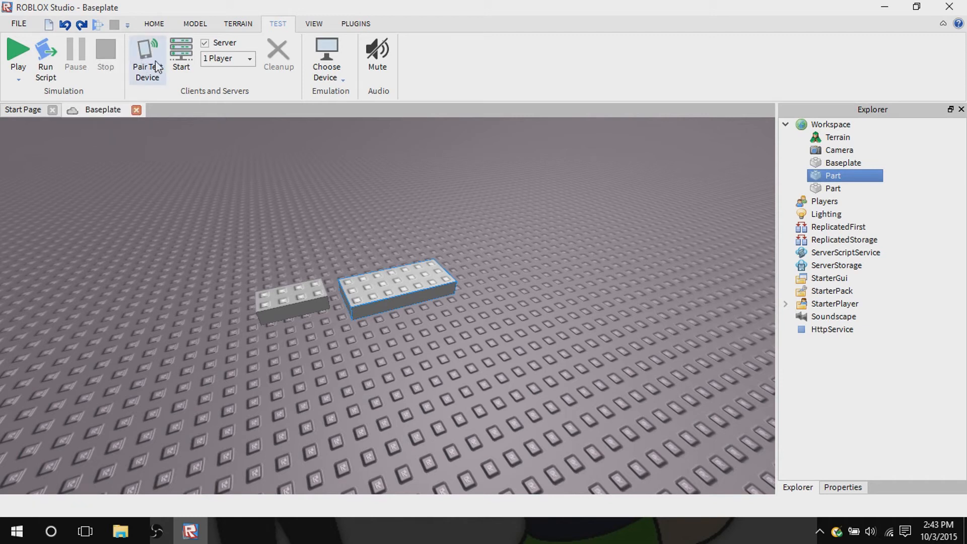
right_click(137, 41)
left_click(167, 7)
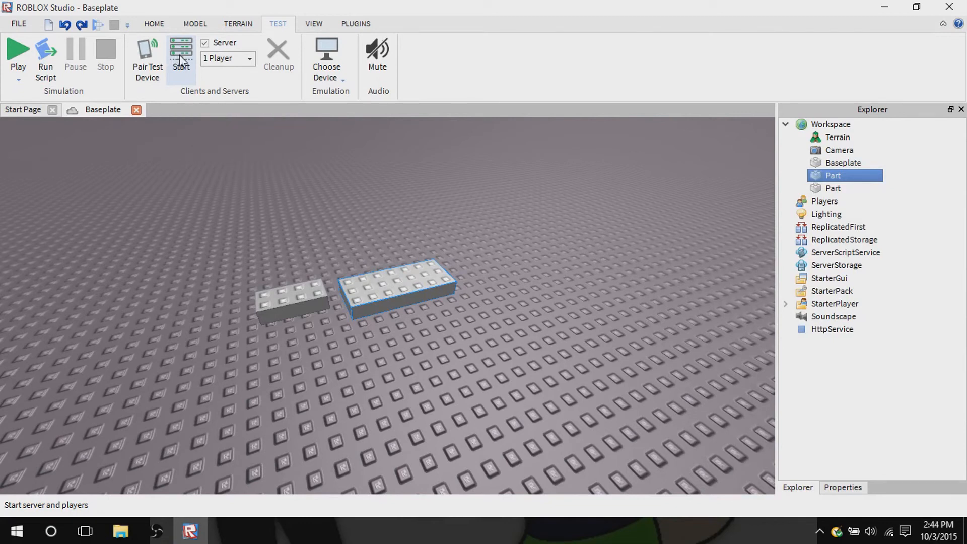
Review the player-count choices for a test server and the devices available for emulation.
left_click(251, 59)
left_click(251, 59)
left_click(251, 60)
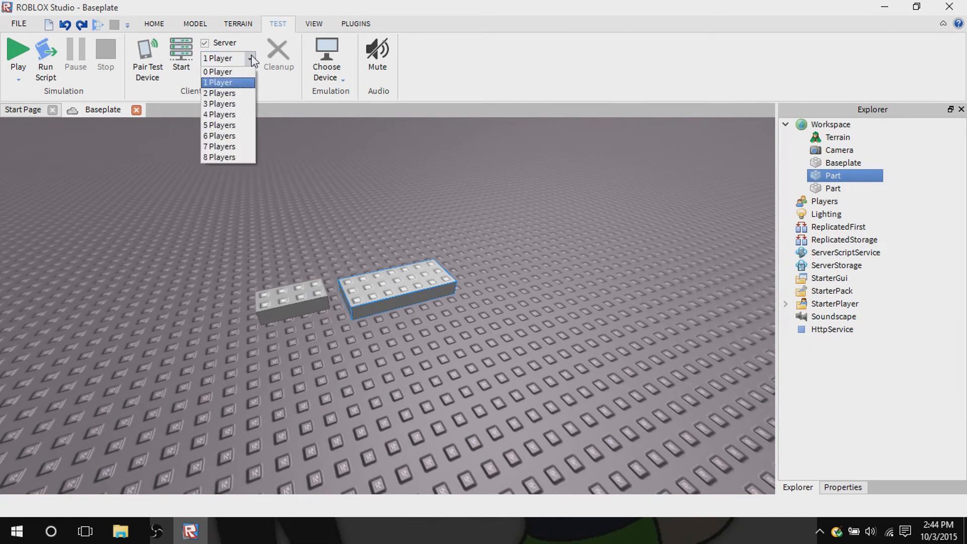
left_click(251, 59)
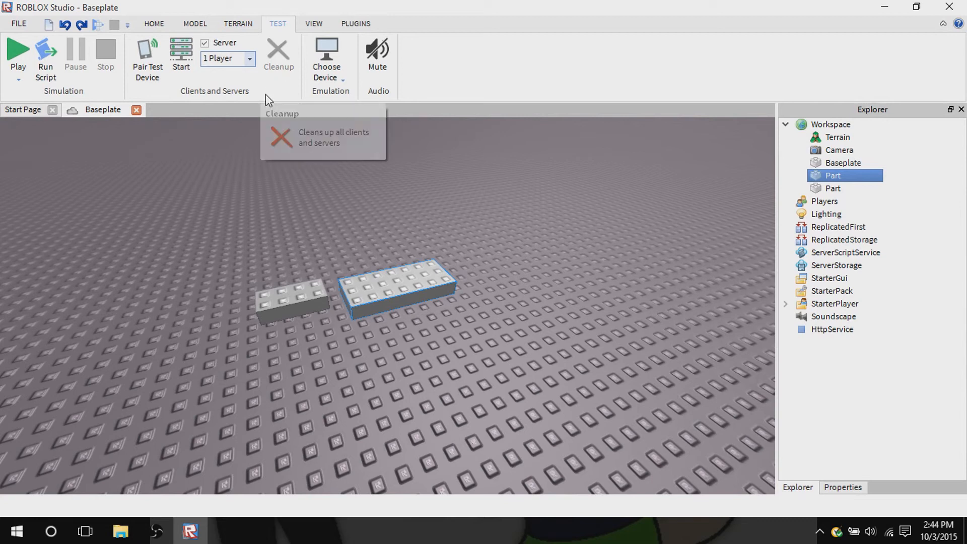
left_click(344, 86)
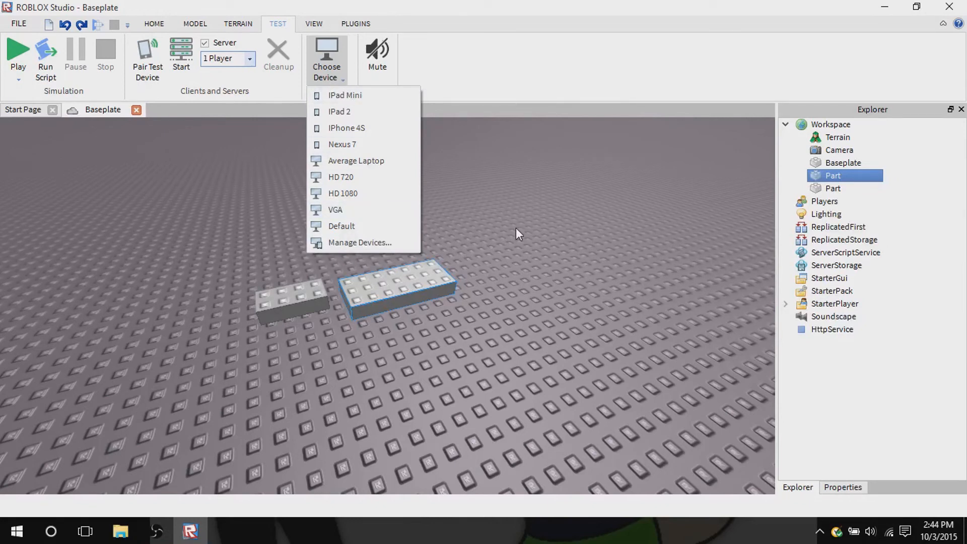
left_click(346, 79)
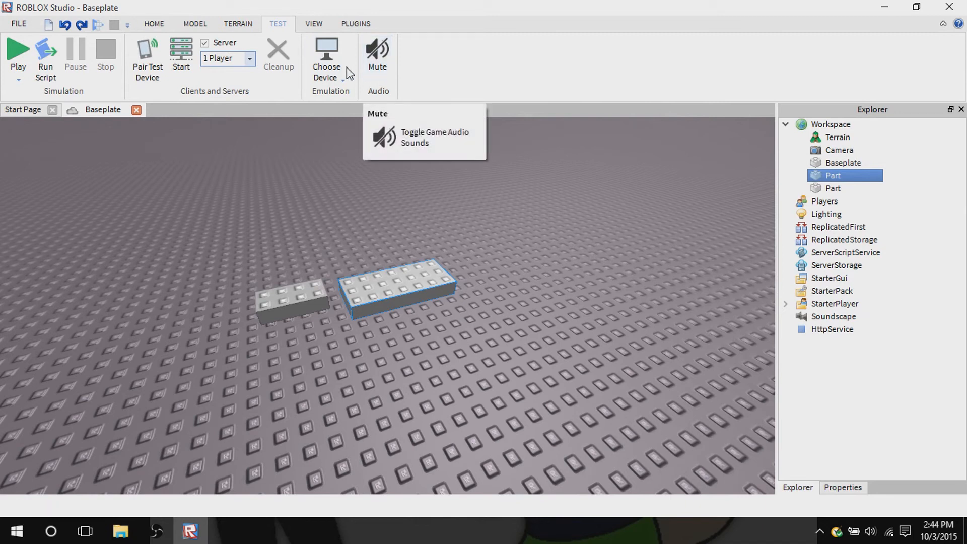
Hide the Explorer window and show it again.
left_click(314, 24)
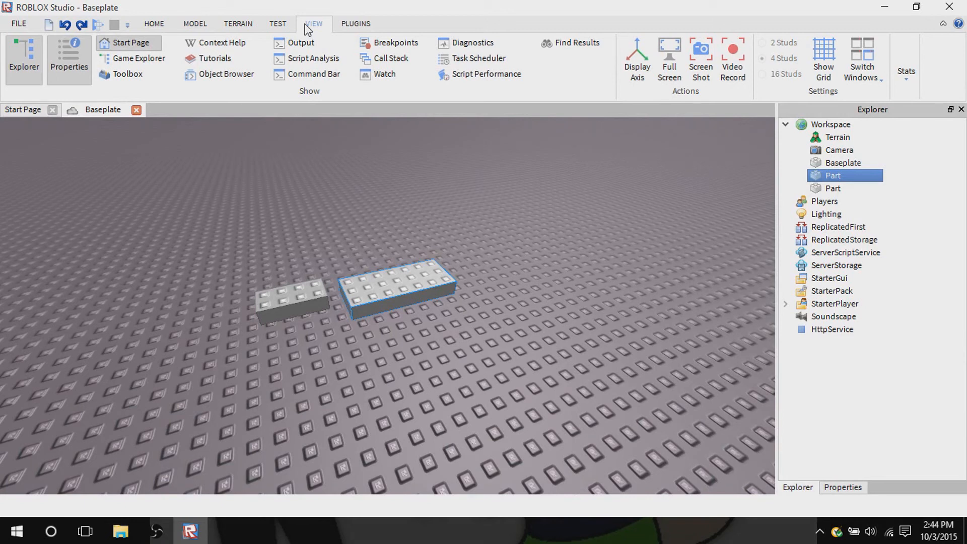
left_click(16, 73)
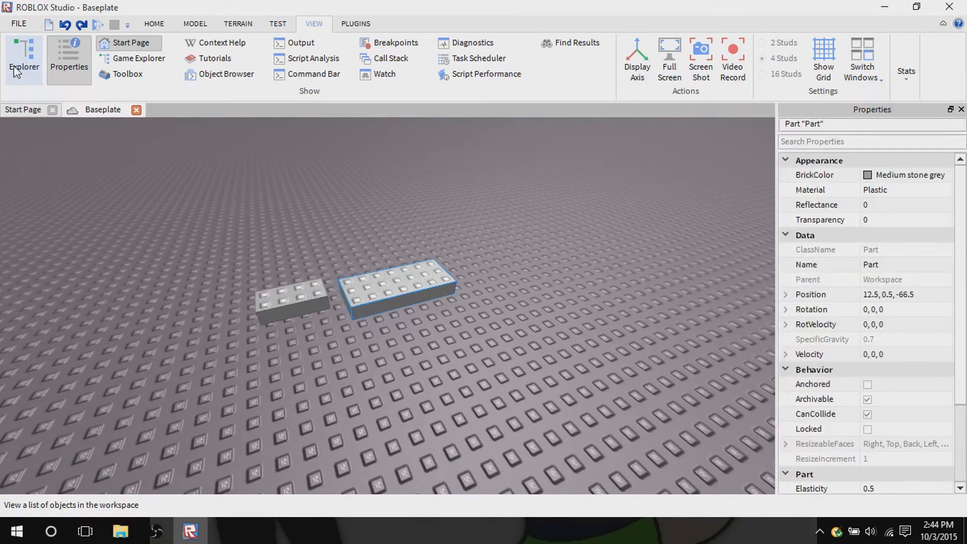
left_click(17, 72)
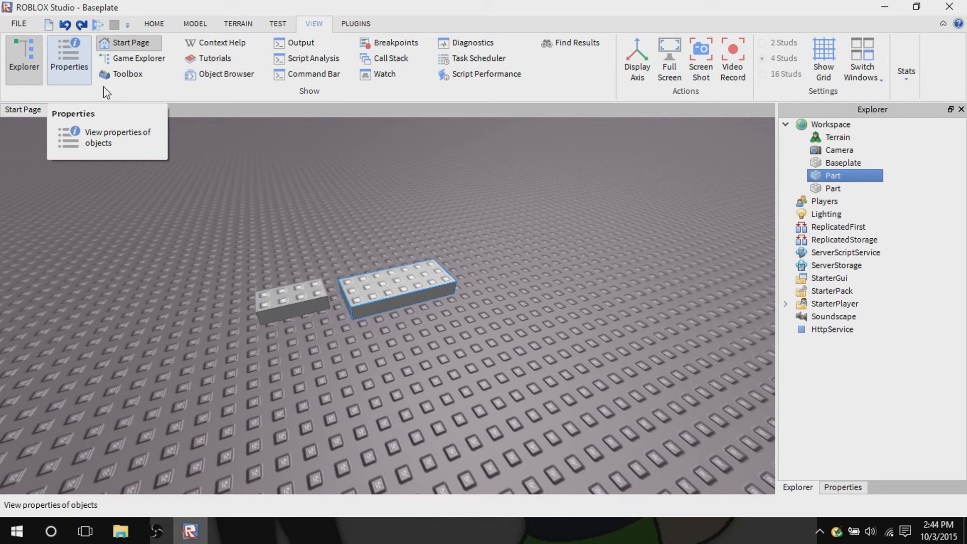
Examine the larger part's properties, from appearance and data to behavior and part settings.
left_click(841, 487)
scroll(836, 280, "down", 3)
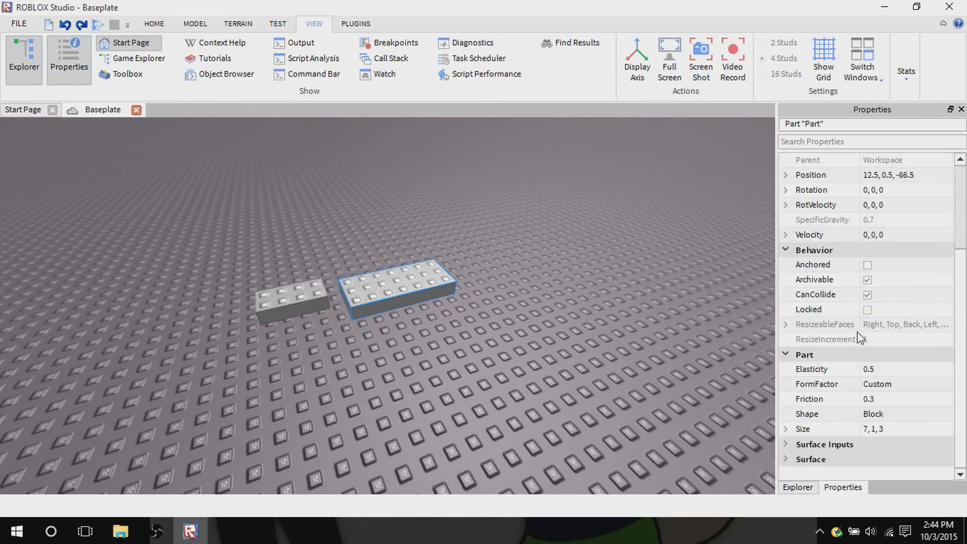
scroll(851, 338, "up", 3)
scroll(837, 335, "down", 3)
scroll(838, 322, "up", 3)
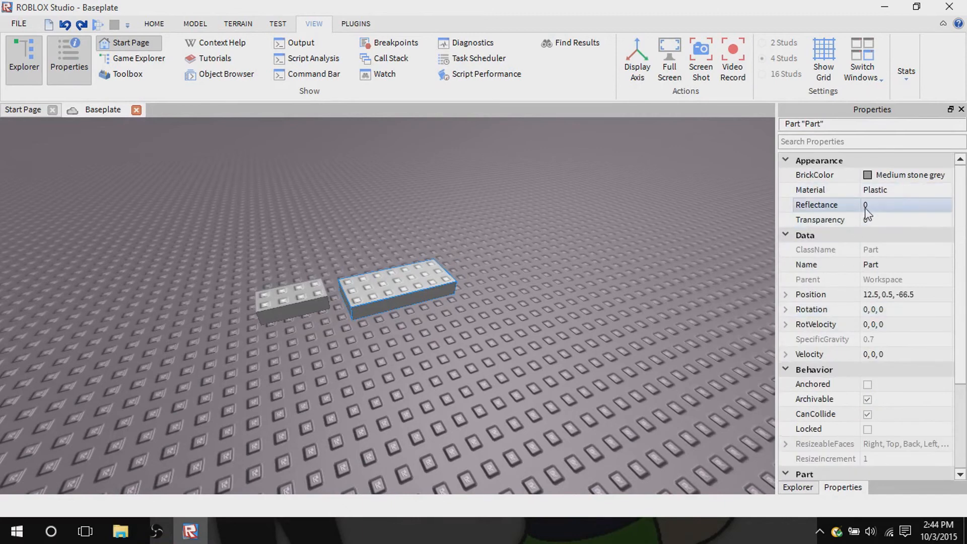
scroll(850, 282, "down", 3)
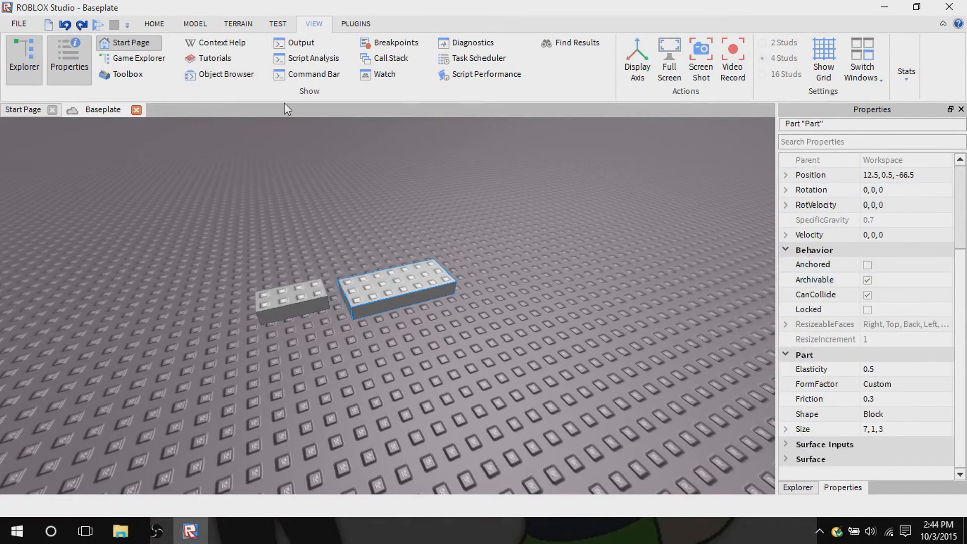
Close and reopen the Start Page, place its tab ahead of the Baseplate tab, and return to the Baseplate place.
left_click(115, 45)
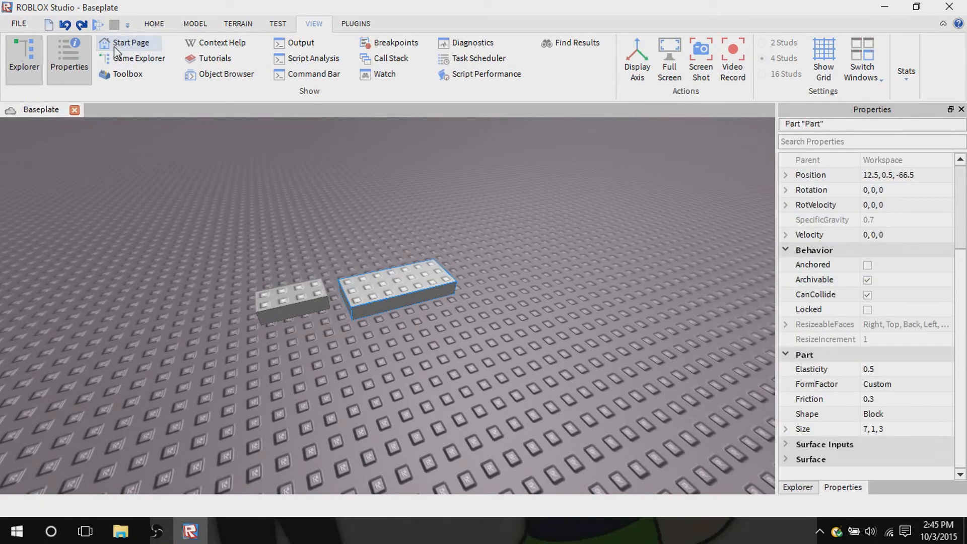
left_click(114, 46)
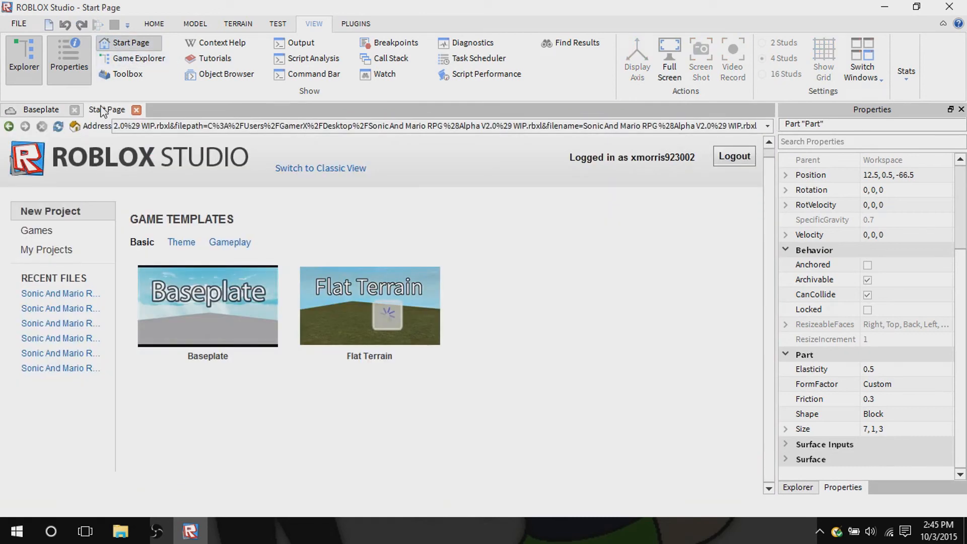
left_click(43, 111)
left_click_drag(98, 110, 53, 112)
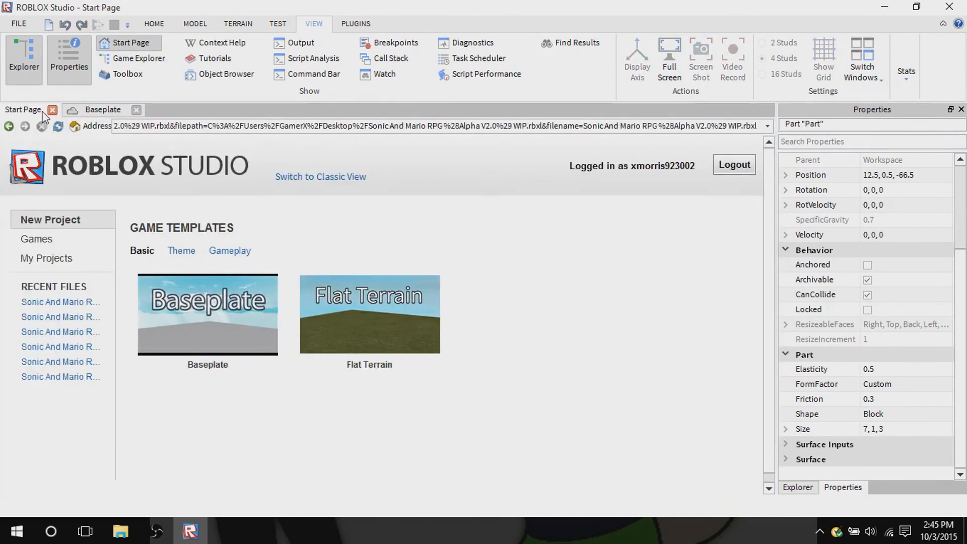
left_click(100, 110)
View the Game Explorer and Toolbox windows in turn, hiding them again.
left_click(134, 59)
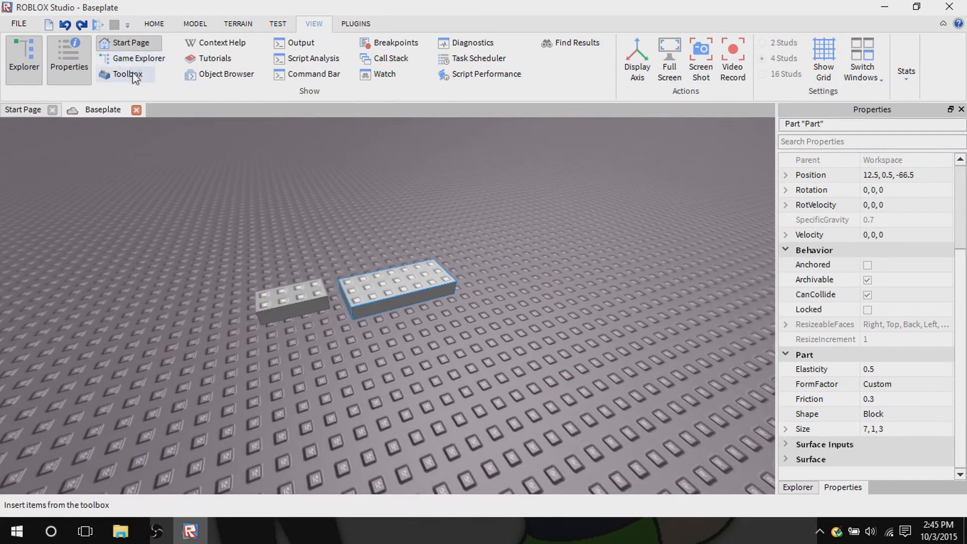
left_click(128, 74)
left_click(132, 75)
View the Context Help, Tutorials and Object Browser windows one after another, closing each again.
left_click(205, 49)
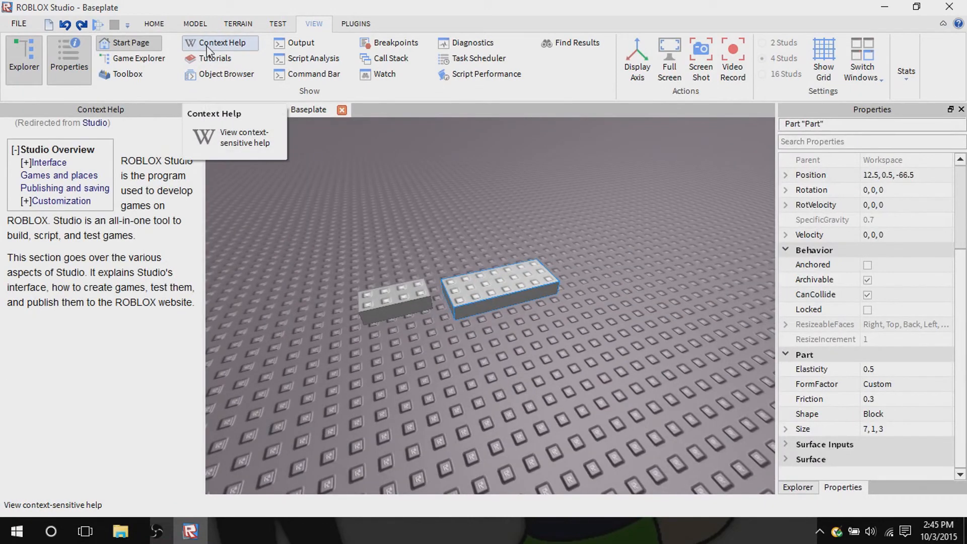
left_click(208, 49)
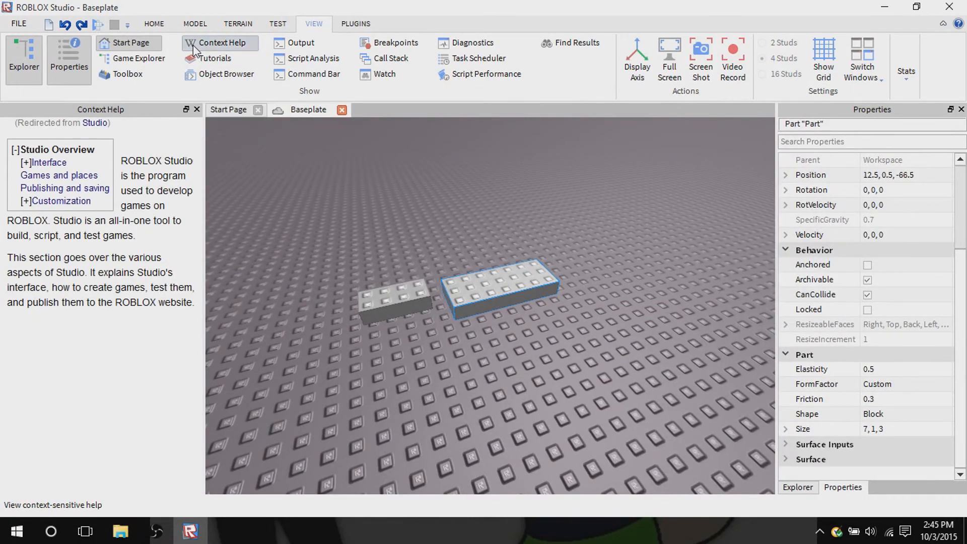
left_click(217, 60)
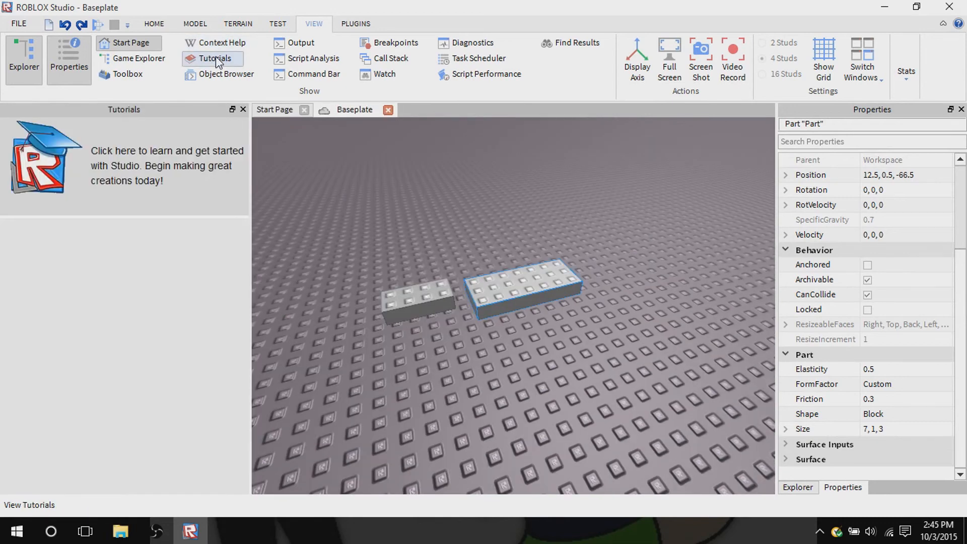
left_click(216, 60)
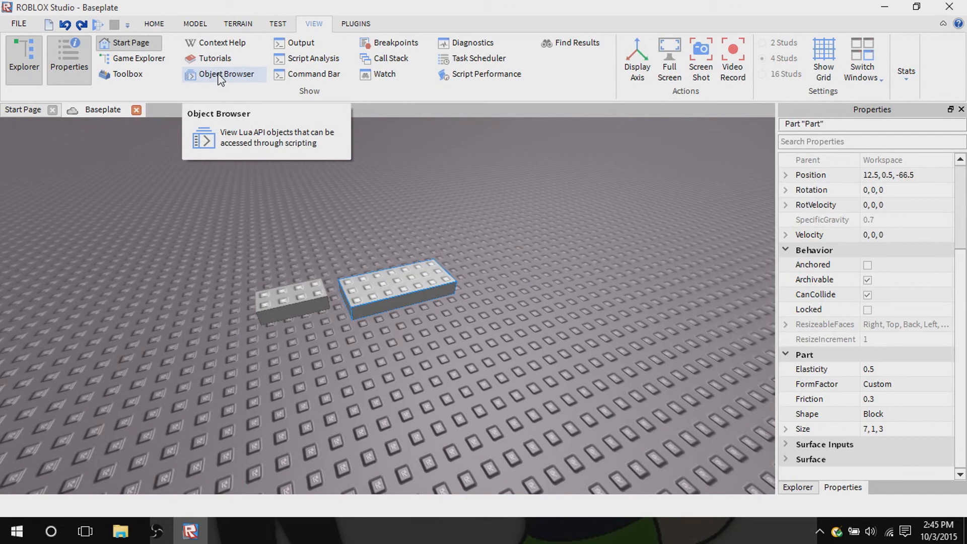
left_click(220, 76)
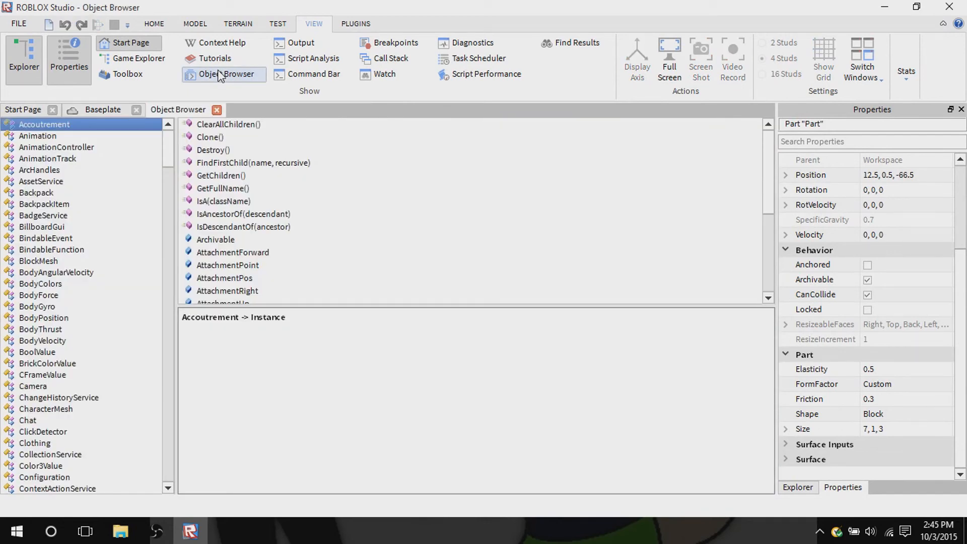
left_click(219, 75)
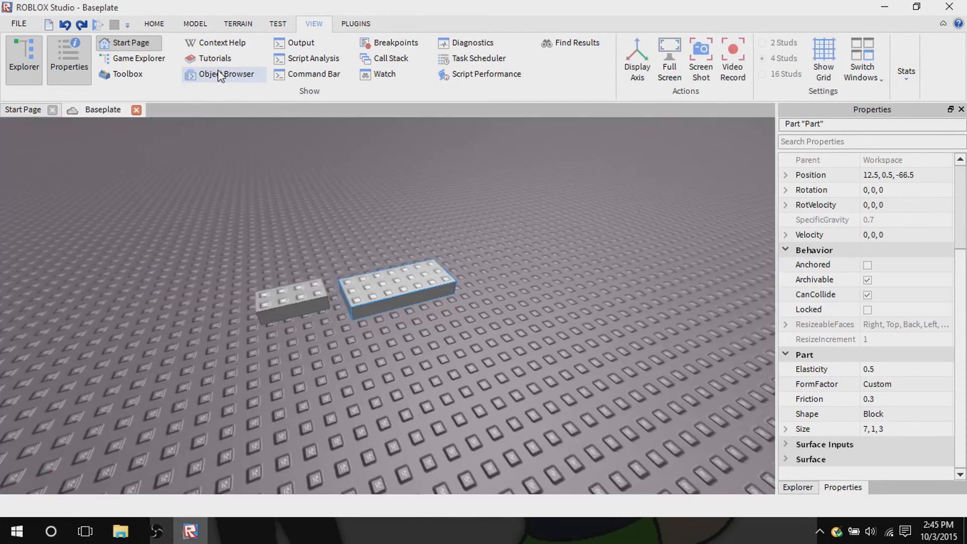
Show the Output, Script Analysis and Command Bar windows together to view them, and hide all three again.
left_click(292, 48)
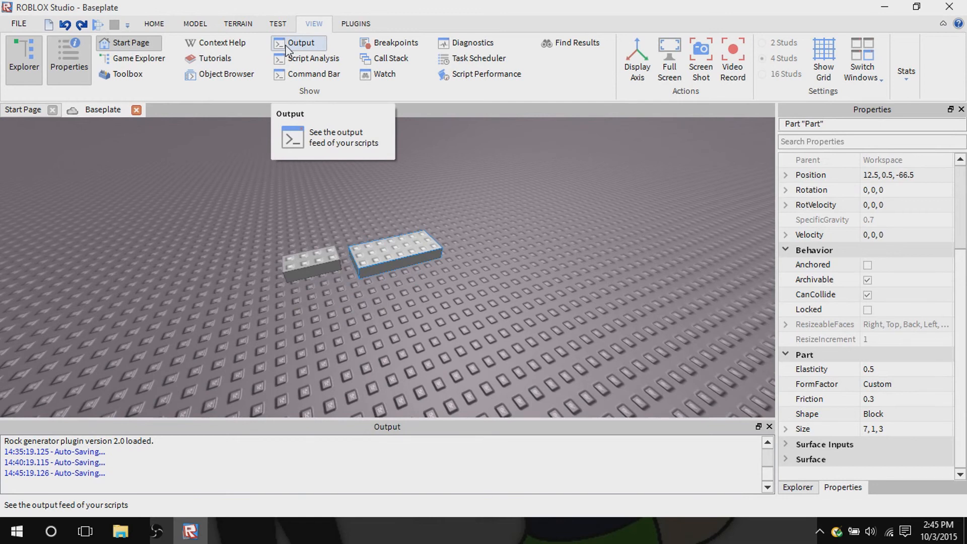
left_click(294, 59)
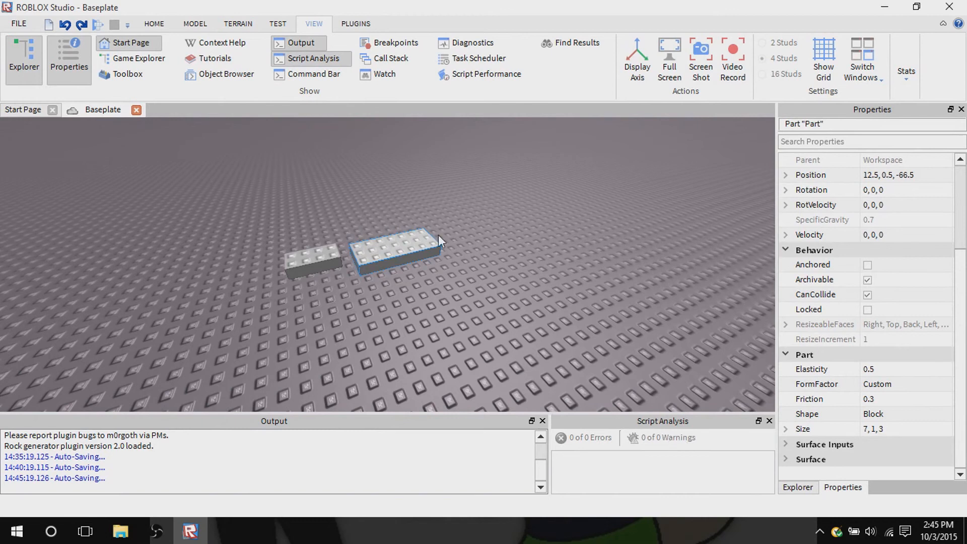
left_click(321, 75)
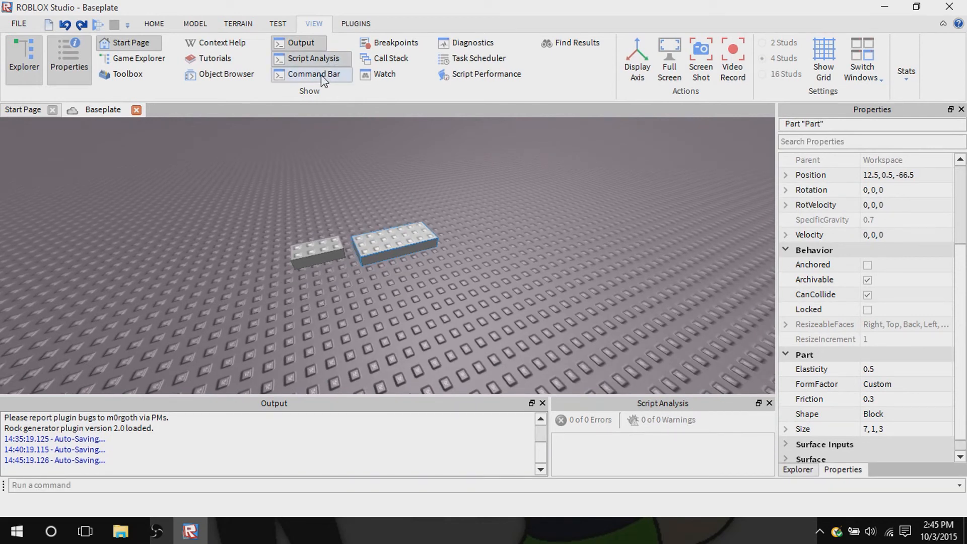
left_click(321, 76)
left_click(314, 59)
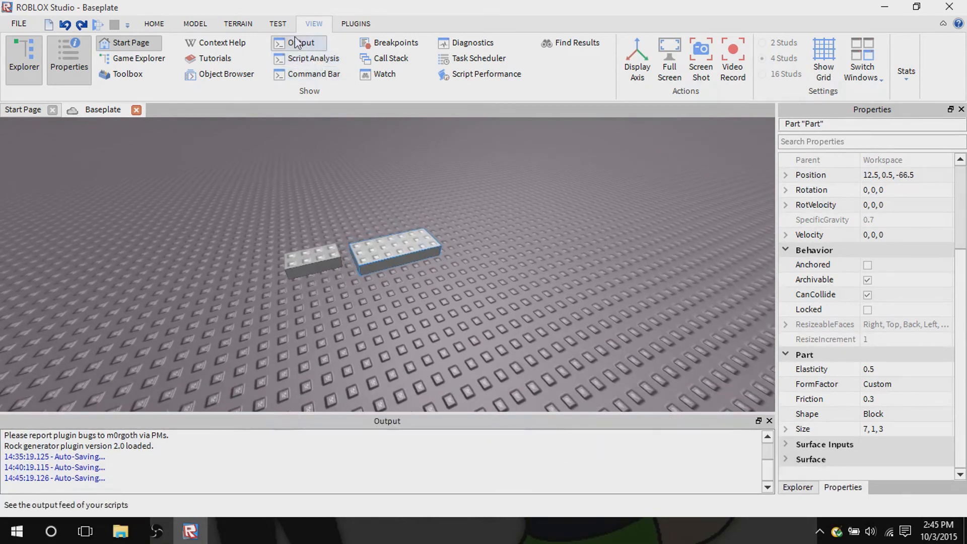
left_click(301, 44)
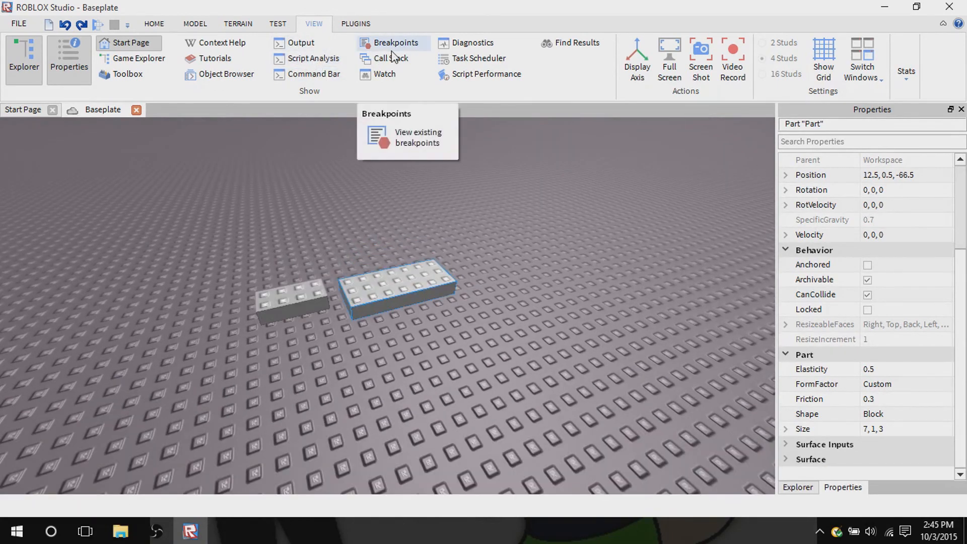
View the Breakpoints, Call Stack and Watch debugging windows in turn, hiding each one again.
left_click(394, 44)
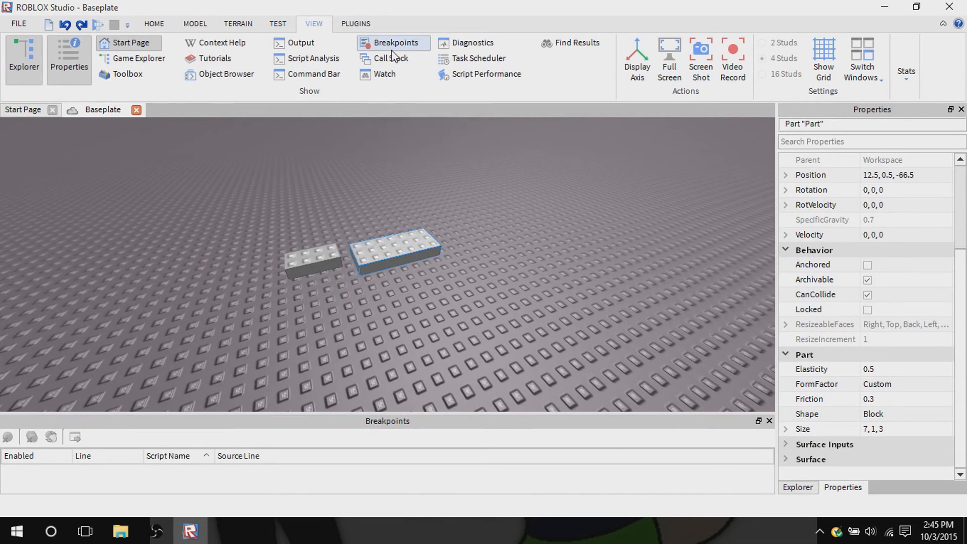
left_click(392, 48)
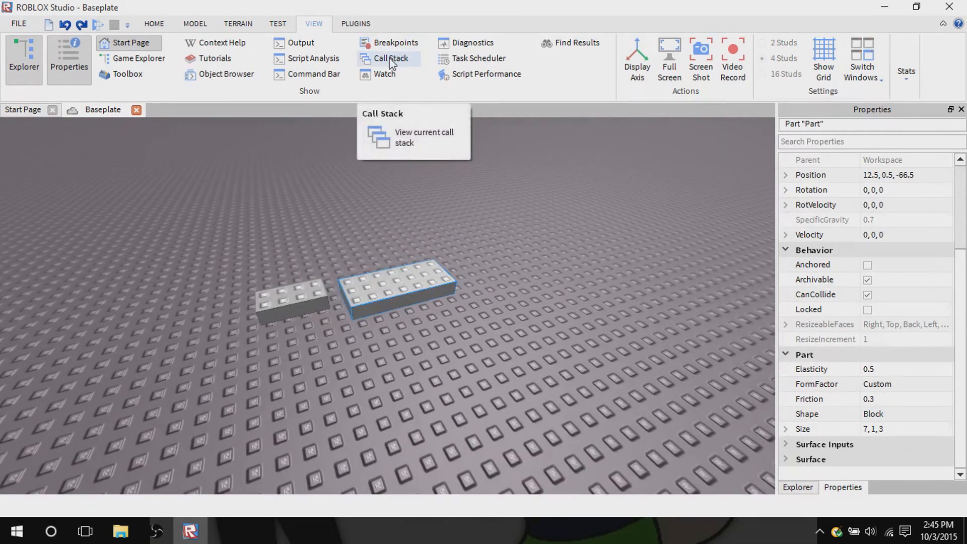
left_click(391, 59)
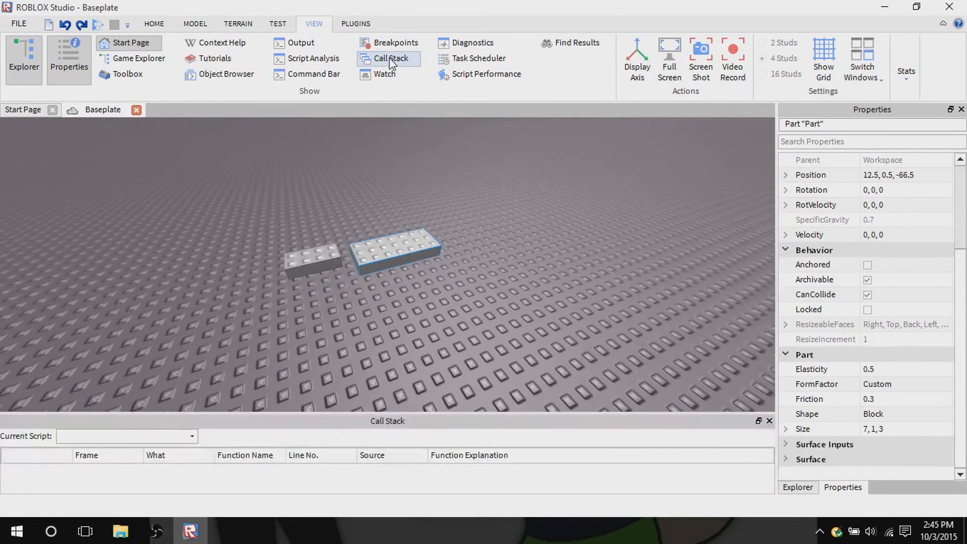
left_click(391, 60)
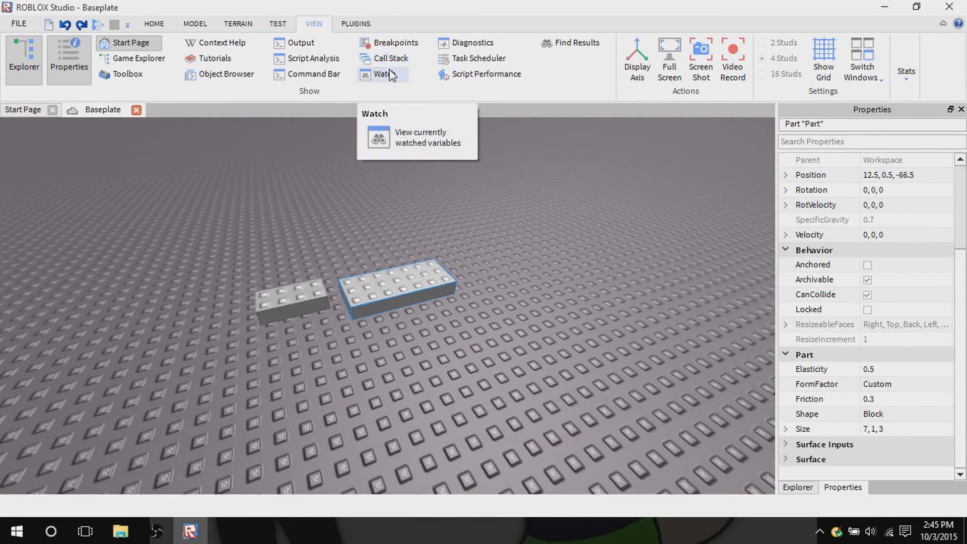
left_click(391, 75)
left_click(391, 75)
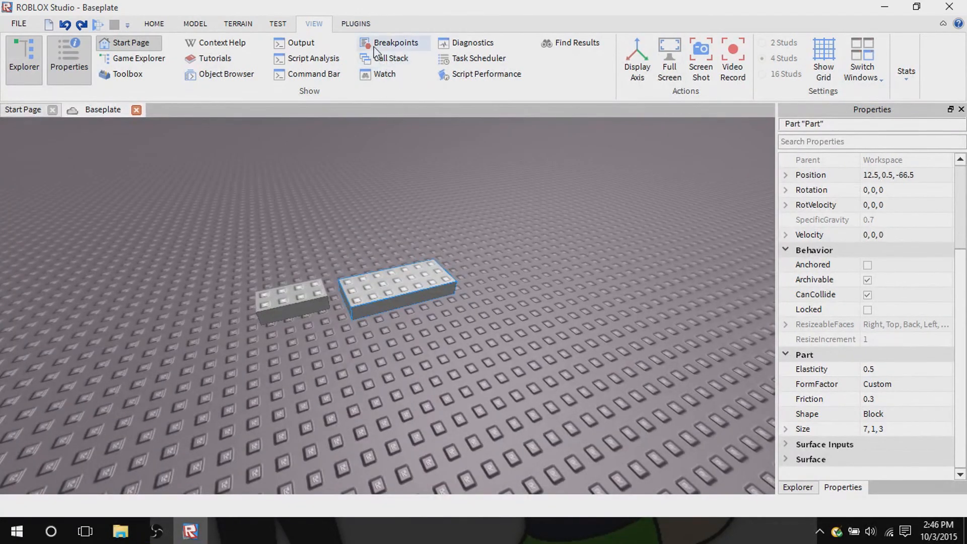
View the Diagnostics, Task Scheduler, Script Performance and Find Results windows in turn, hiding each one again.
left_click(467, 45)
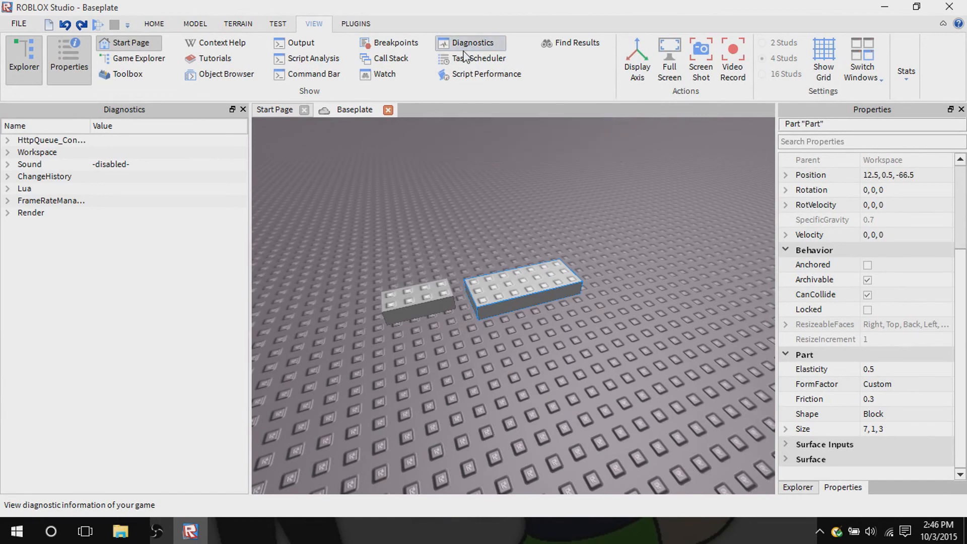
left_click(464, 48)
left_click(476, 60)
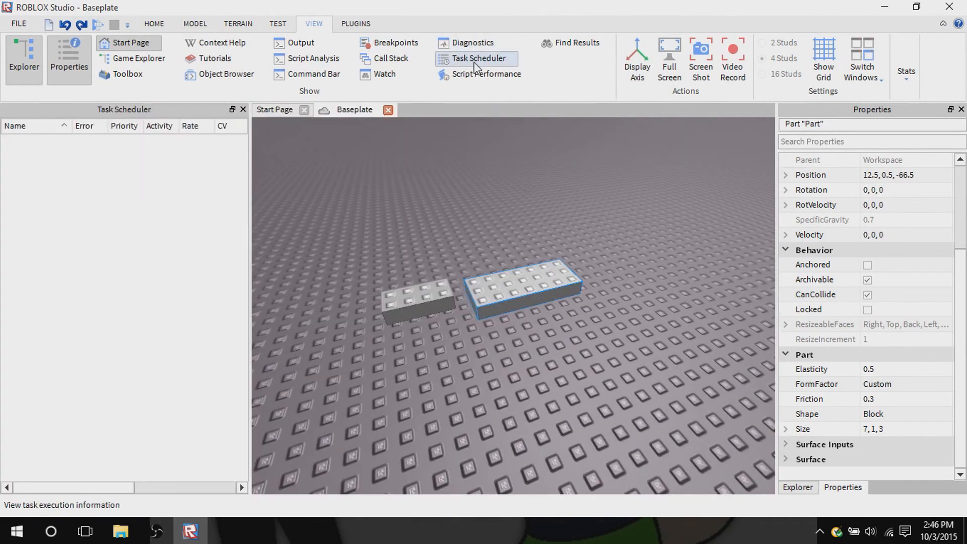
left_click(476, 61)
left_click(493, 76)
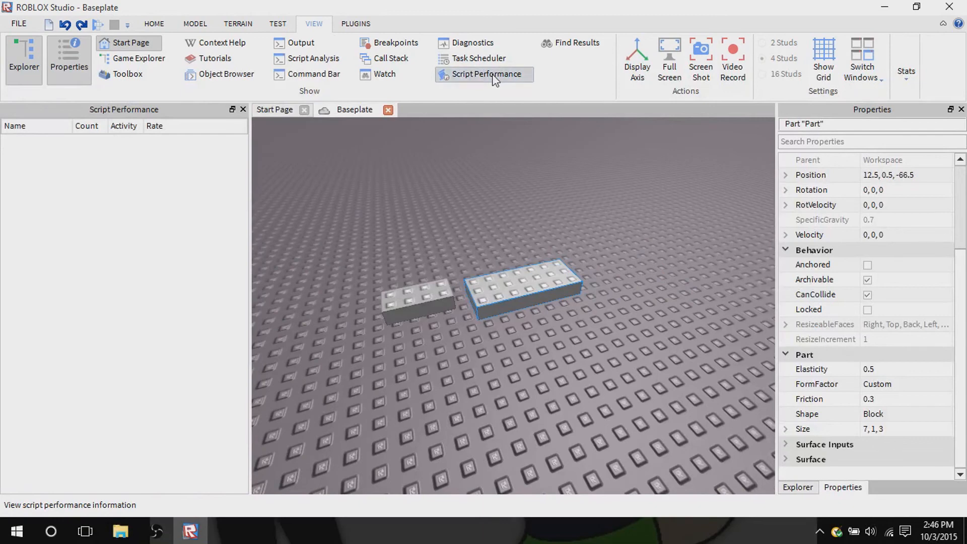
left_click(493, 77)
left_click(552, 47)
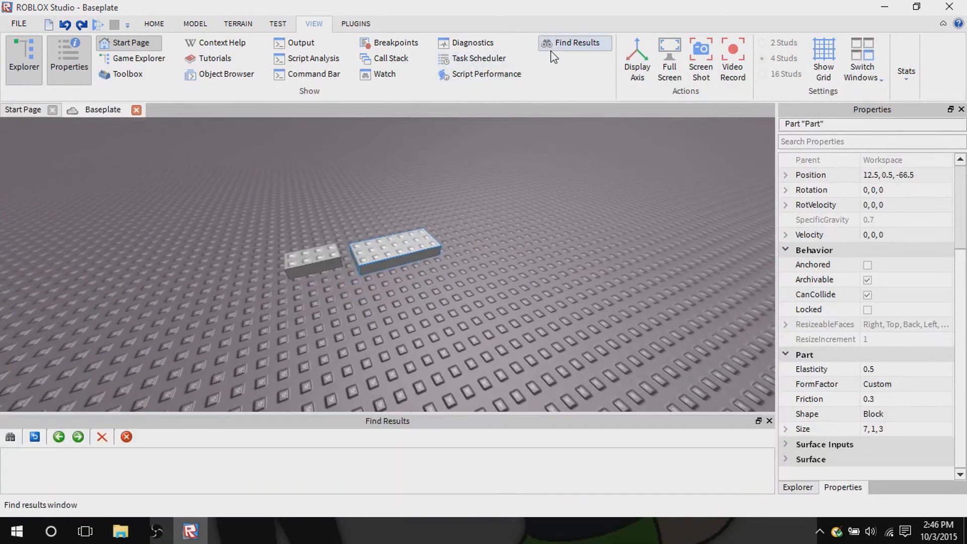
left_click(551, 53)
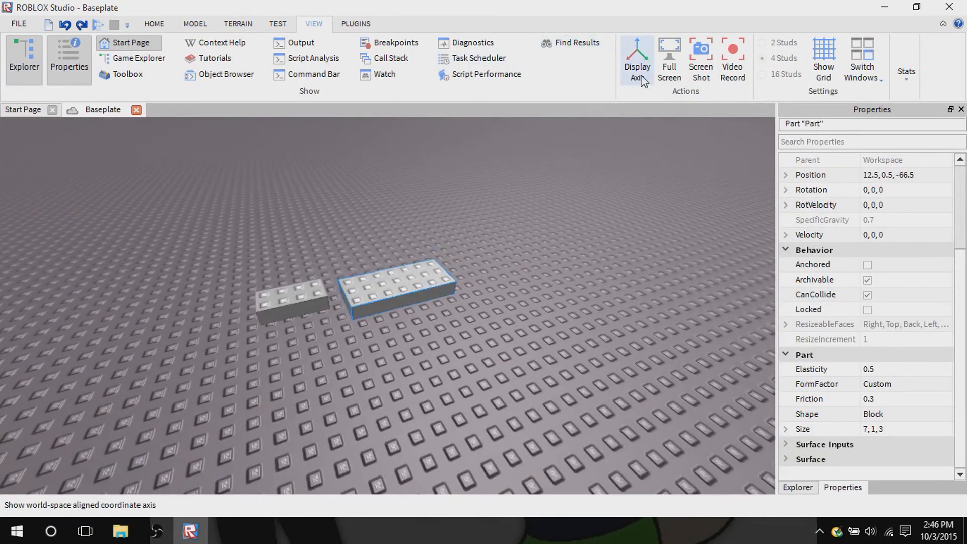
Display the world-space coordinate axis, examine it from several camera angles, and turn it off again.
scroll(547, 206, "down", 10)
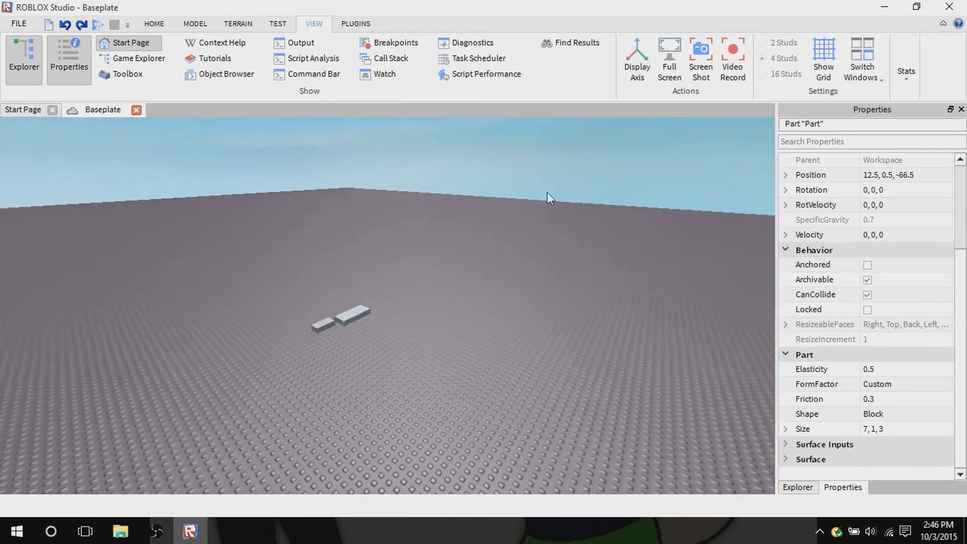
scroll(548, 192, "down", 2)
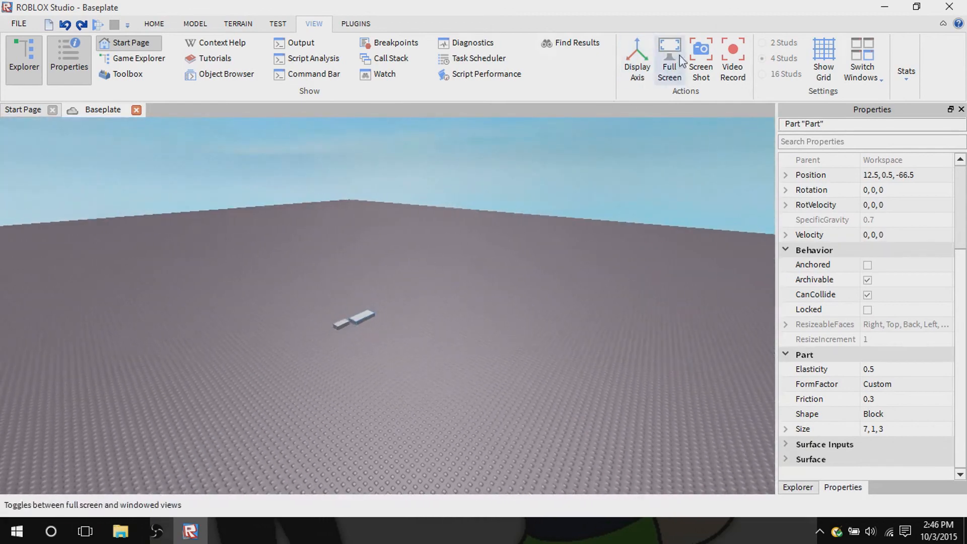
left_click(642, 77)
right_click_drag(583, 248, 581, 250)
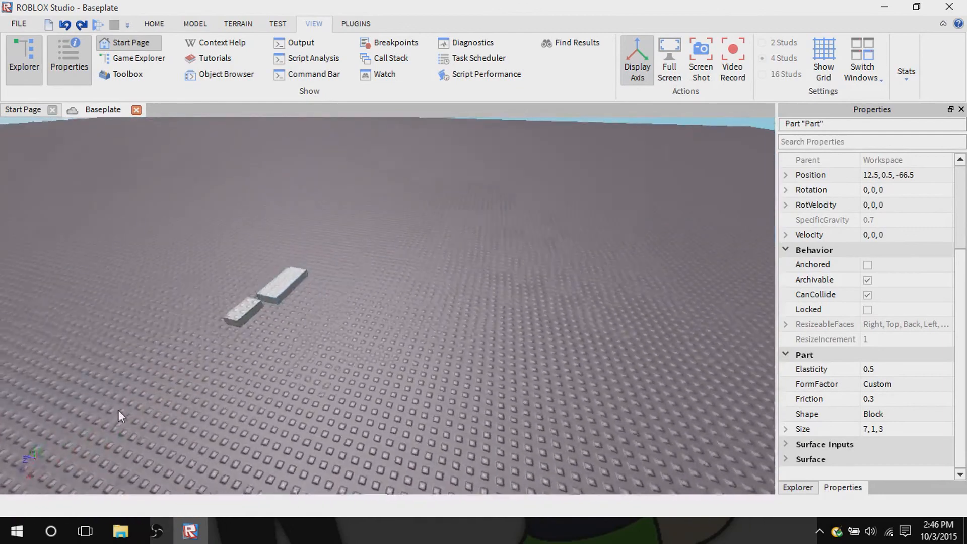
right_click_drag(119, 410, 119, 410)
right_click_drag(163, 298, 164, 298)
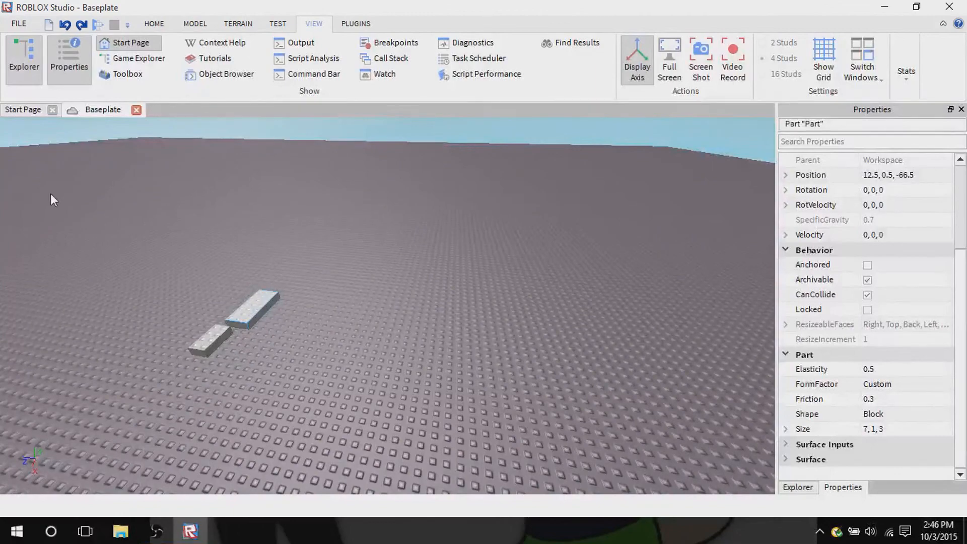
right_click_drag(55, 258, 55, 258)
right_click_drag(558, 245, 558, 244)
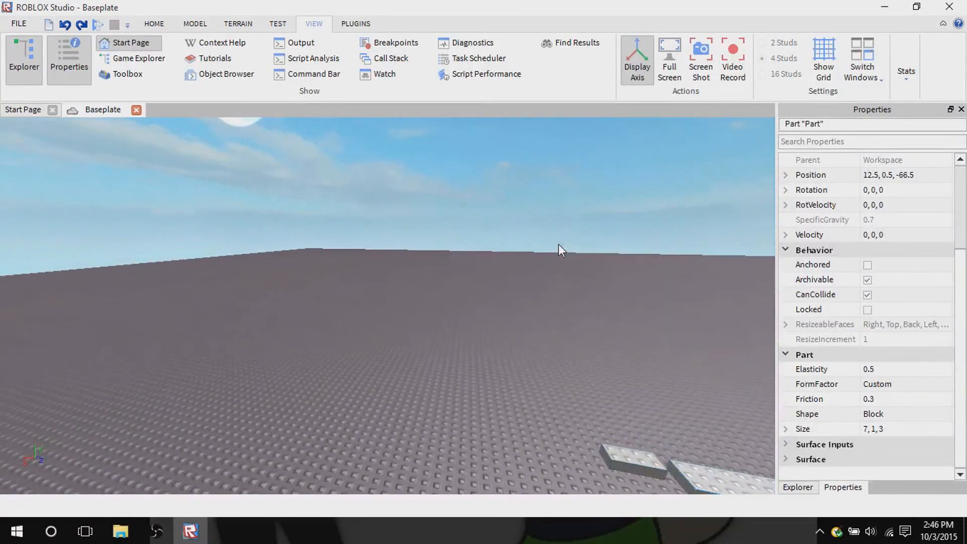
left_click(641, 81)
right_click_drag(540, 183, 540, 183)
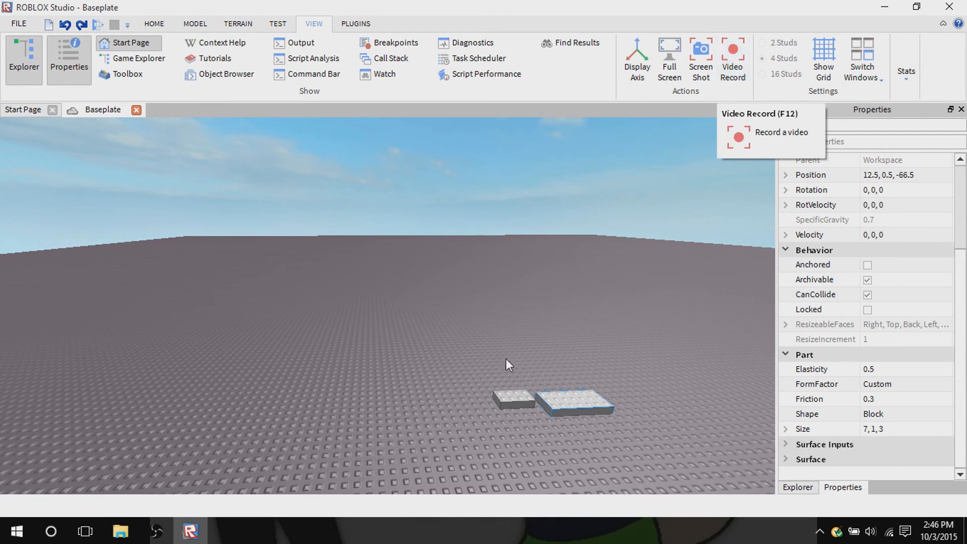
right_click_drag(494, 388, 494, 388)
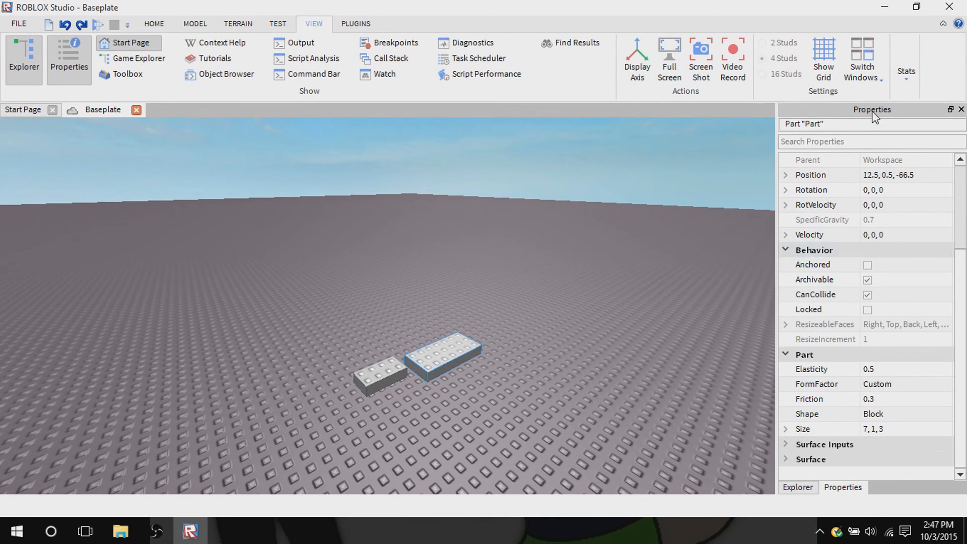
Display the 3D grid over the baseplate to view it, and turn it off again.
left_click(819, 65)
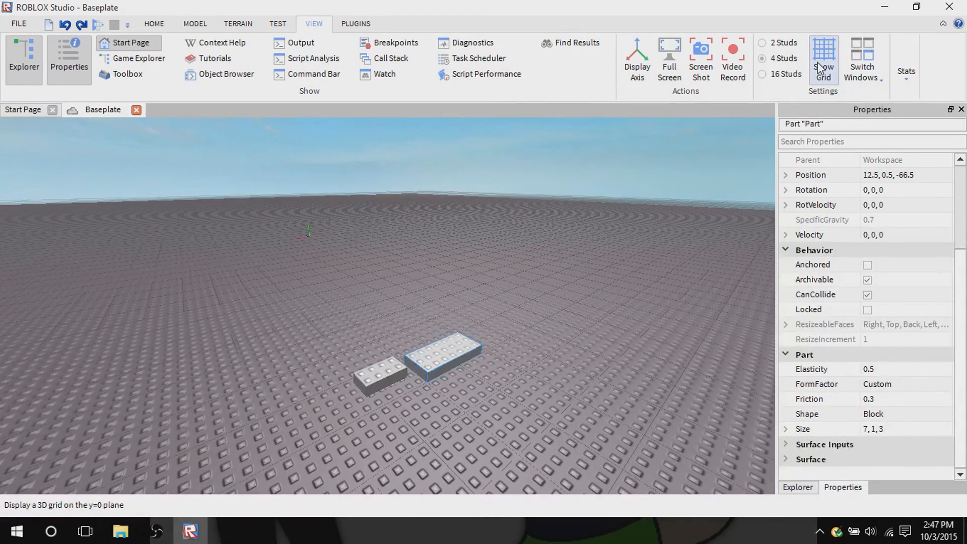
left_click(819, 68)
left_click(818, 68)
left_click(820, 67)
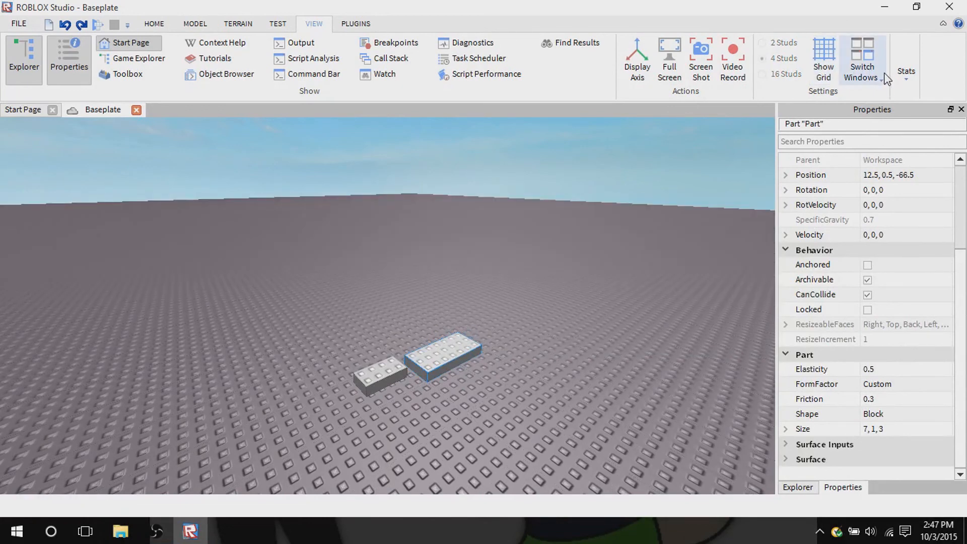
View the list of switchable document windows and the available Stats displays, closing each list again.
left_click(872, 70)
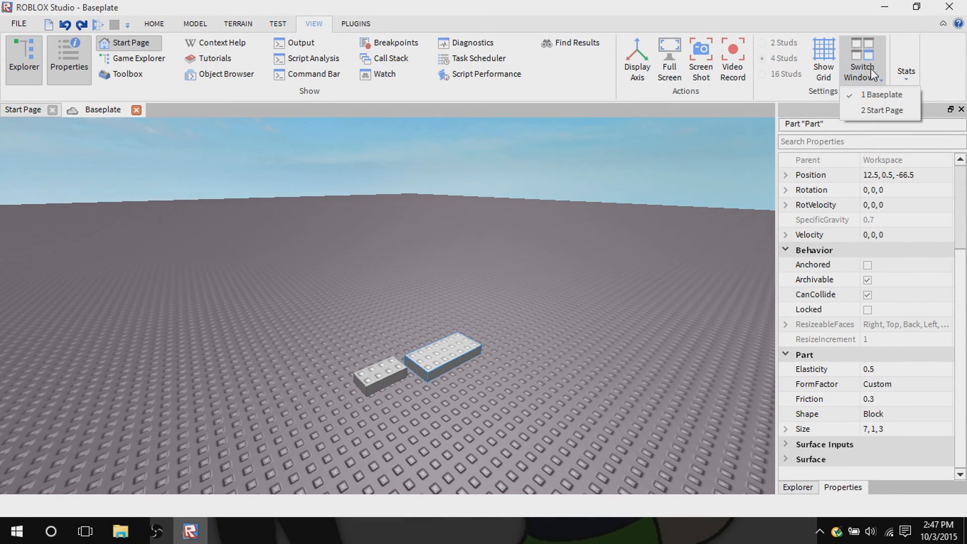
left_click(873, 73)
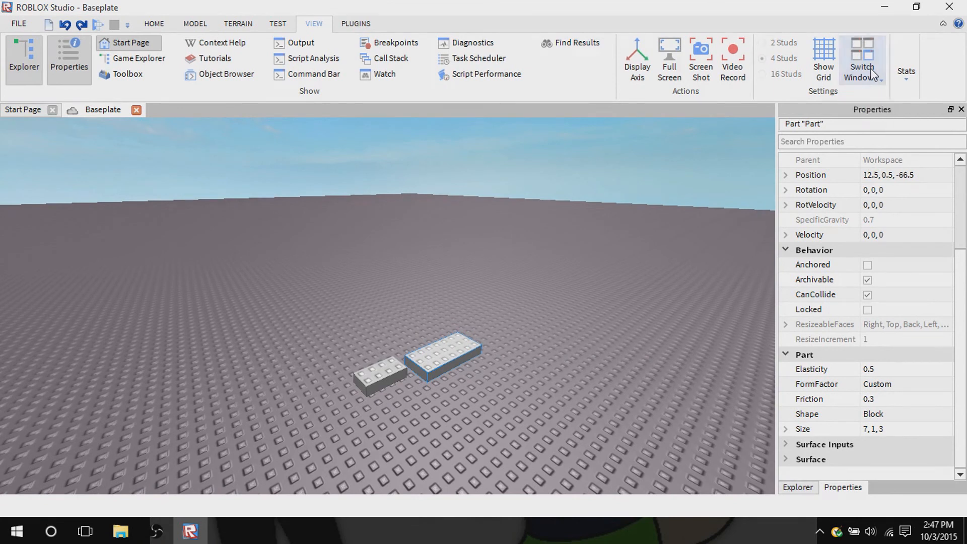
left_click(905, 81)
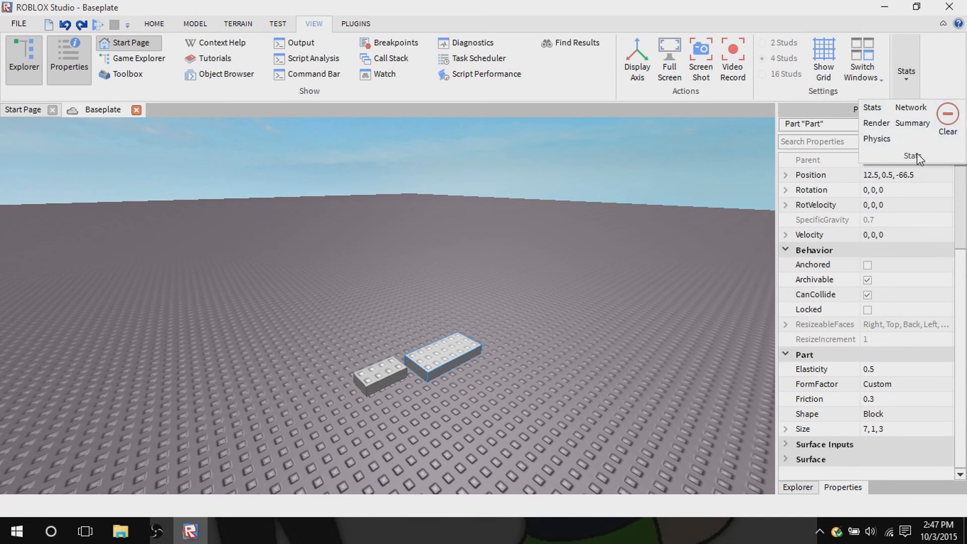
left_click(907, 81)
View the installed plugins and plugin management tools, and return to the Home tools.
left_click(358, 24)
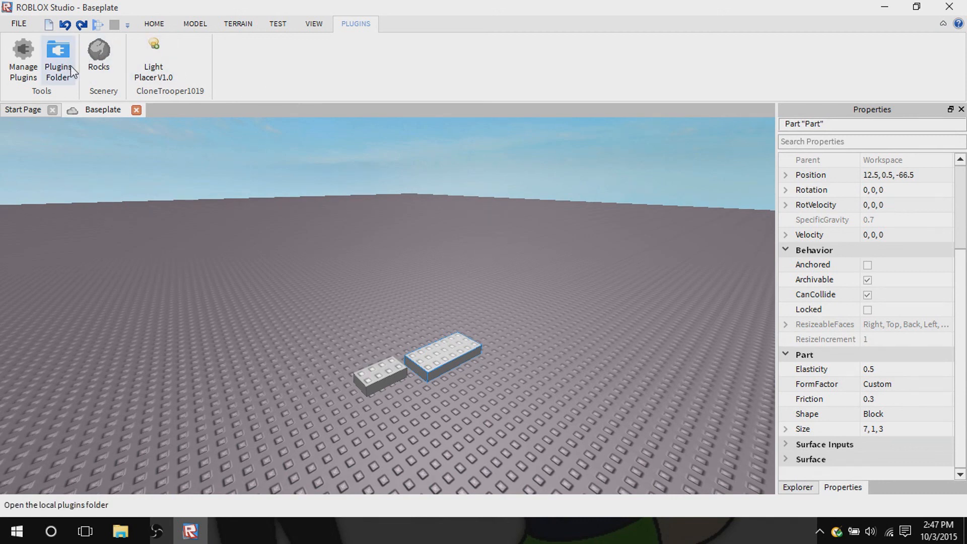
left_click(163, 26)
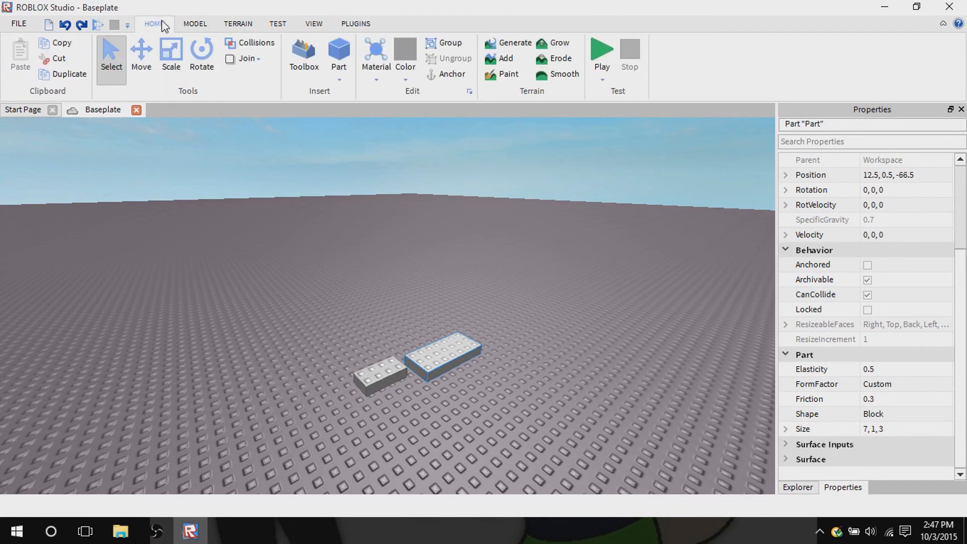
right_click_drag(552, 327, 664, 340)
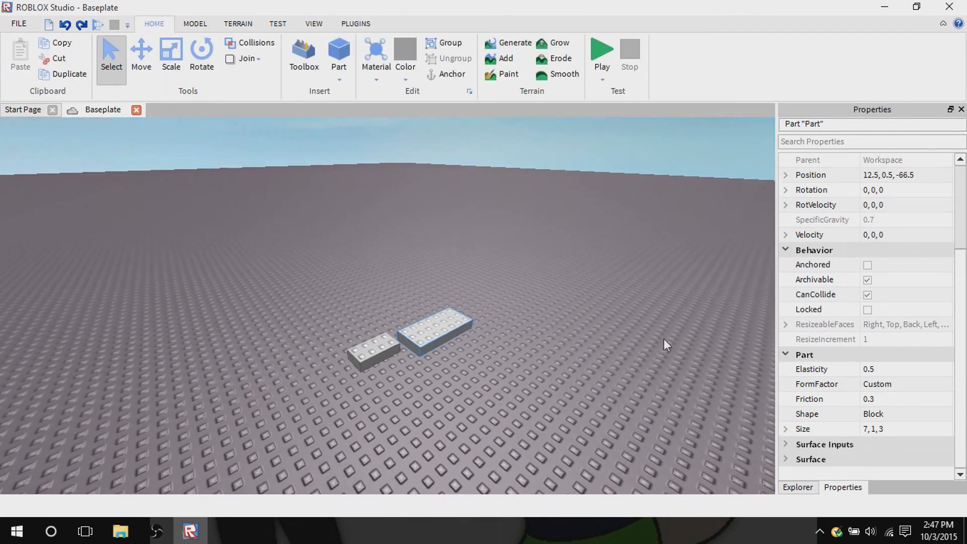
Show the Explorer hierarchy in place of the part's properties and clear the part selection.
left_click(798, 488)
left_click(843, 487)
left_click(798, 487)
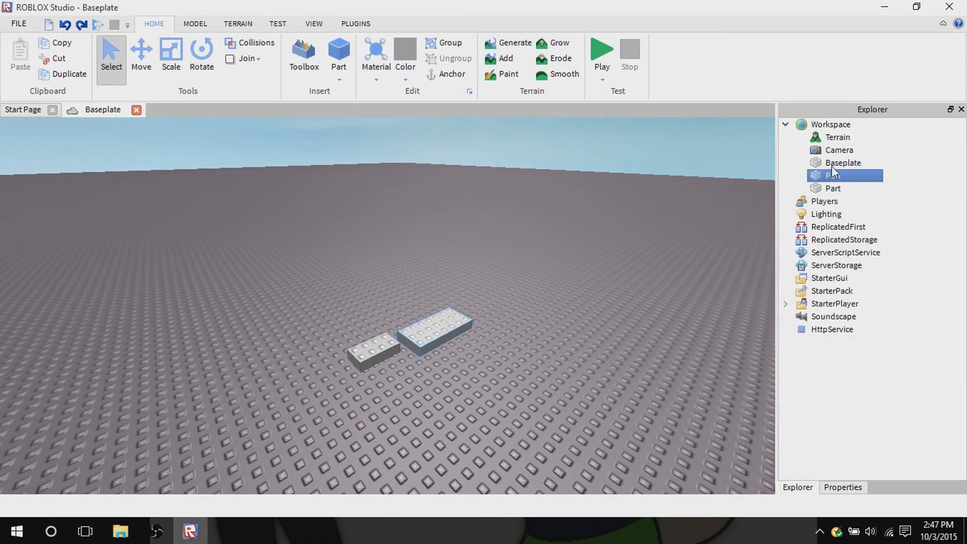
left_click(851, 343)
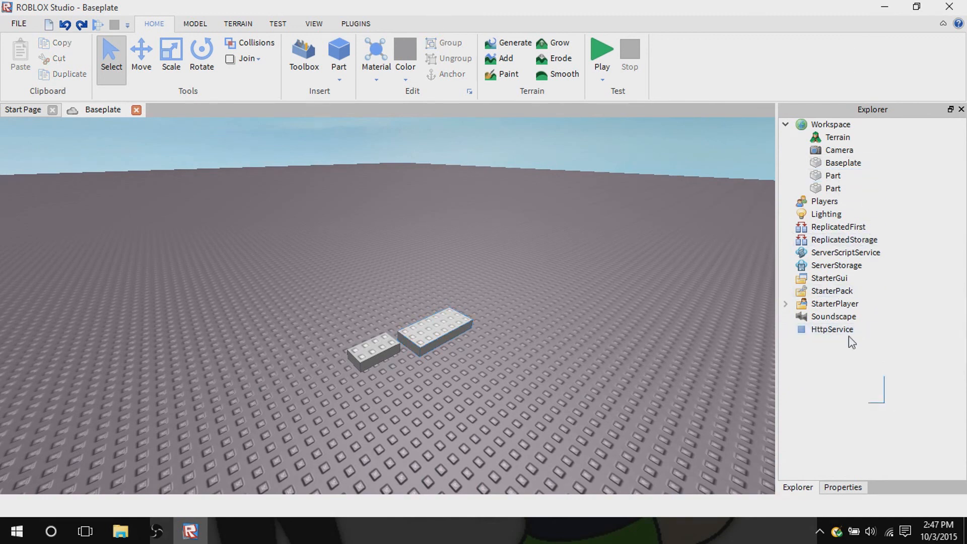
left_click_drag(849, 336, 859, 392)
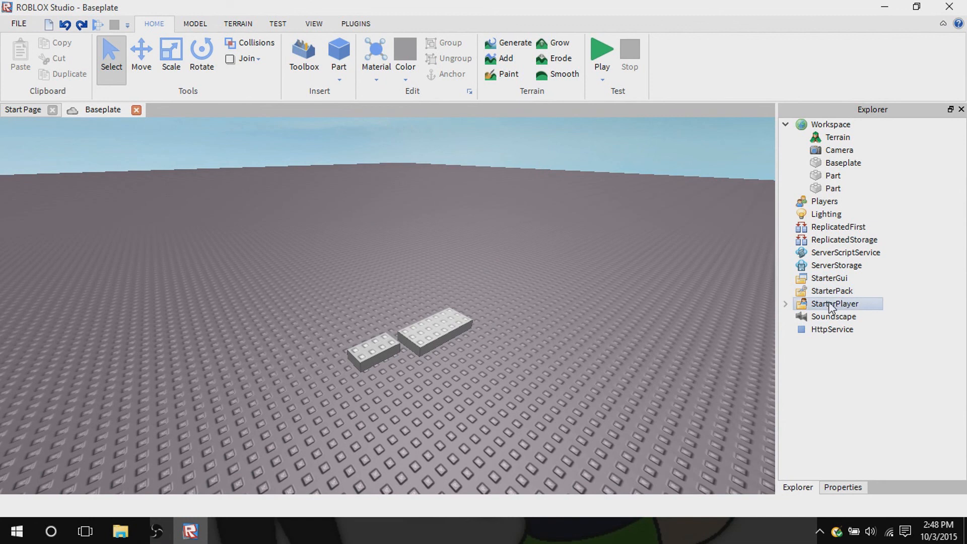
Expand StarterPlayer in the Explorer hierarchy to view its contents, and collapse it again.
left_click(786, 304)
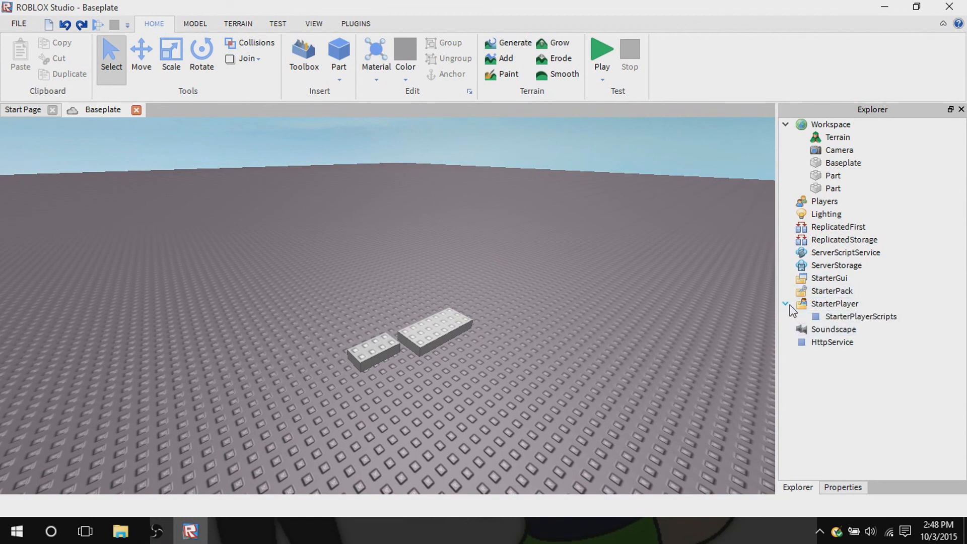
left_click(786, 304)
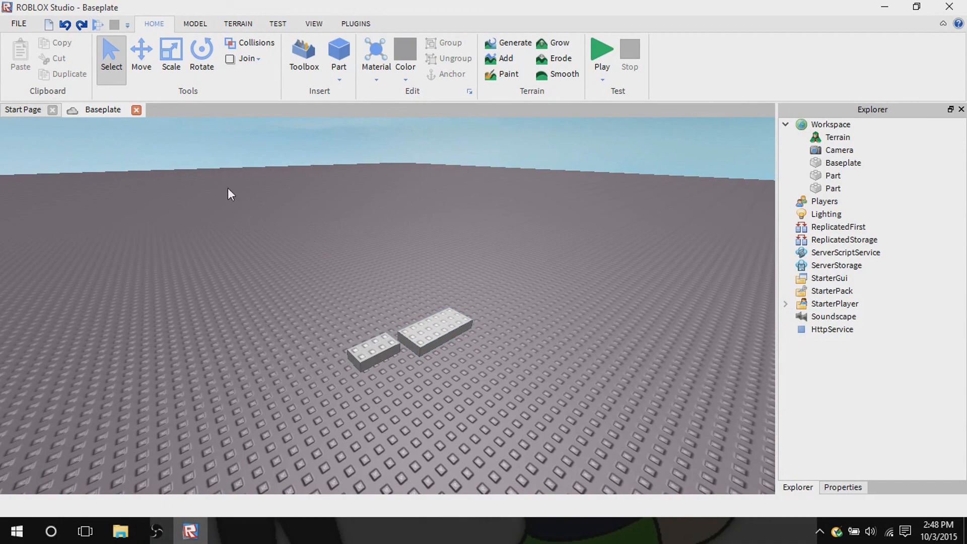
left_click(157, 531)
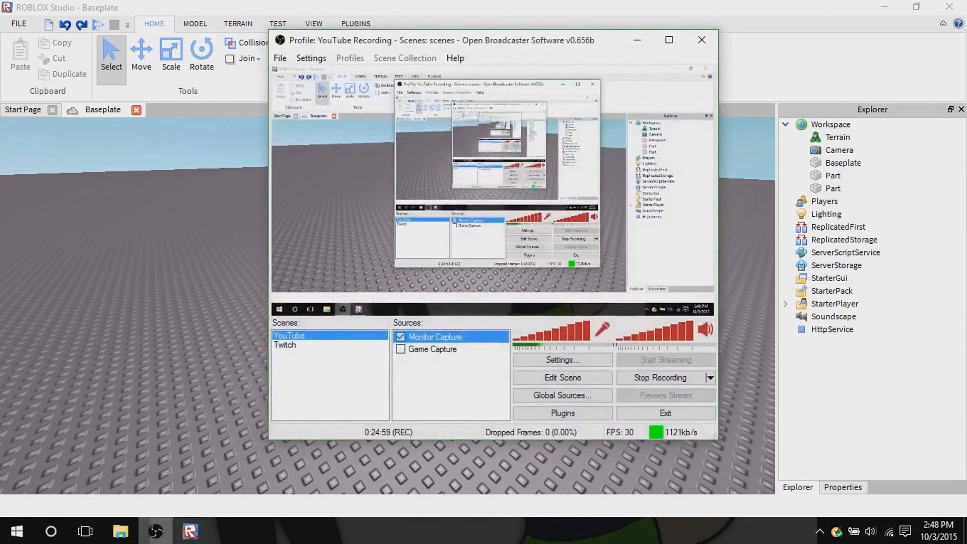
left_click(156, 531)
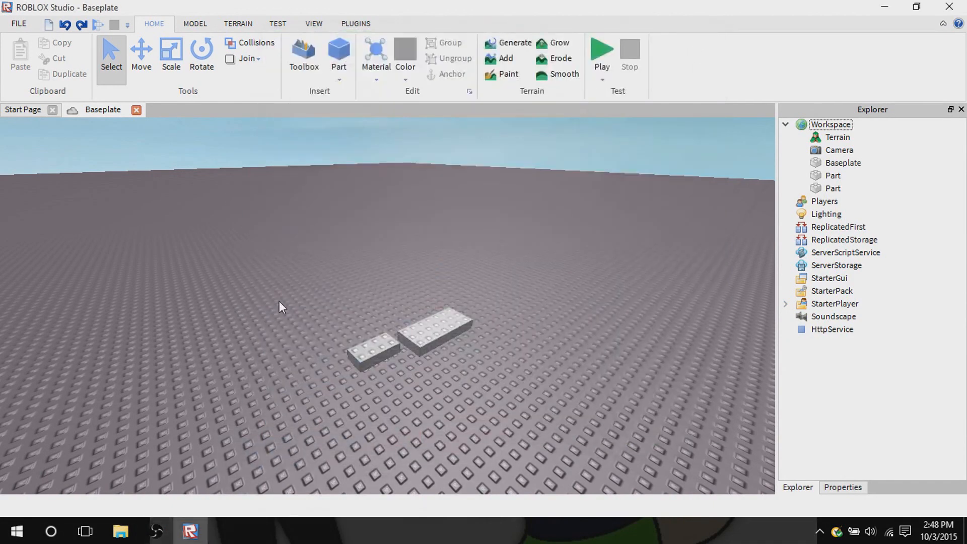